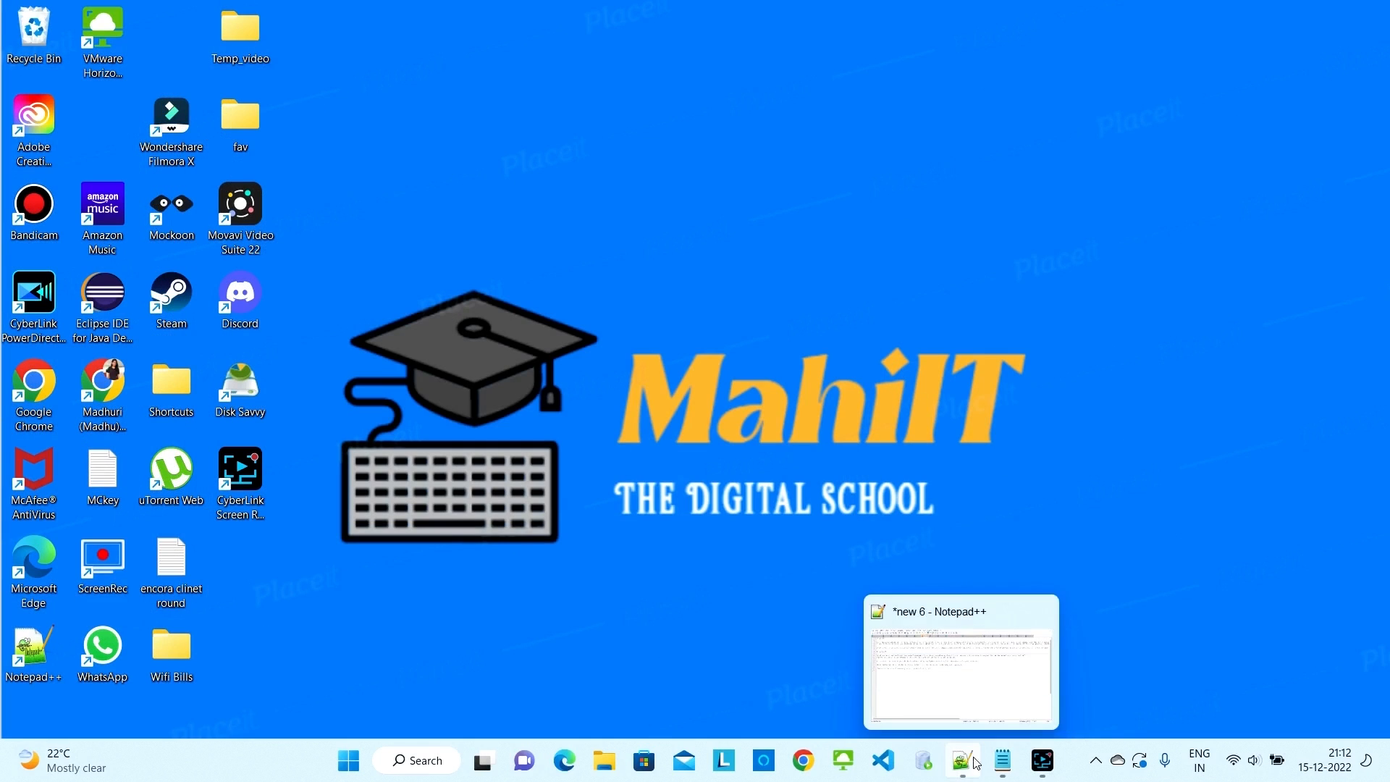
Step: Review the Oracle 19c uninstall checklist in the Notepad notes, highlighting the item about stopping the running services
{"action": "left_click", "coordinate": [1001, 760]}
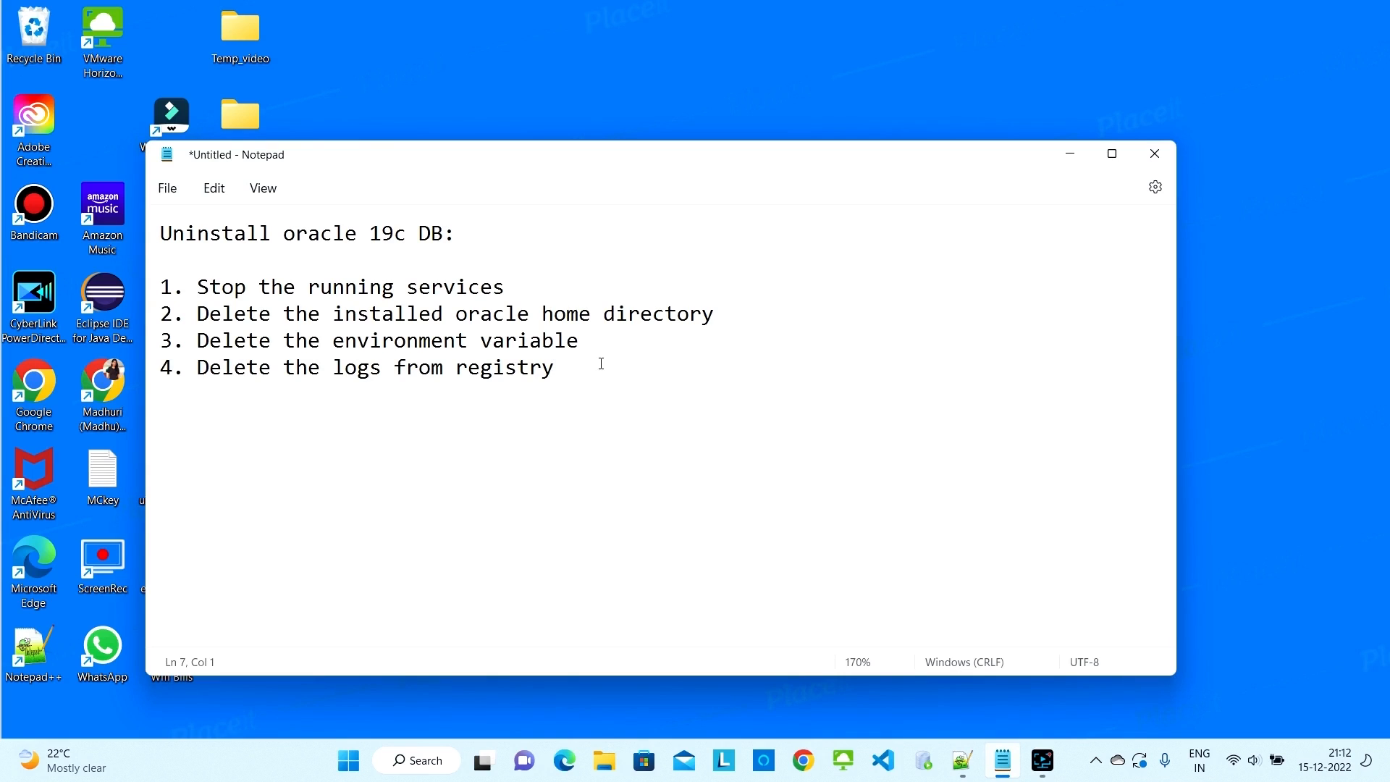
{"action": "left_click_drag", "start_coordinate": [601, 364], "coordinate": [161, 290]}
{"action": "left_click", "coordinate": [539, 294]}
{"action": "left_click_drag", "start_coordinate": [507, 288], "coordinate": [185, 280]}
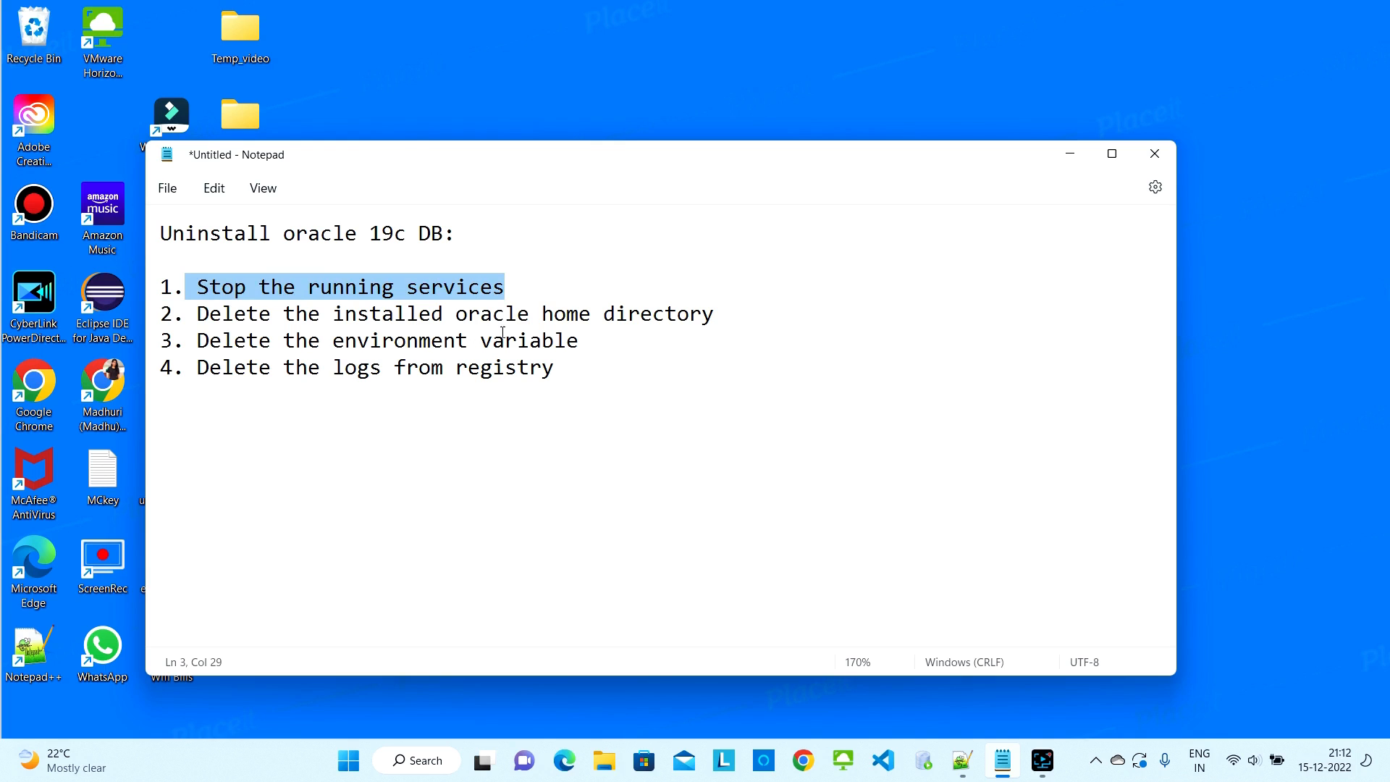
{"action": "left_click", "coordinate": [1069, 154]}
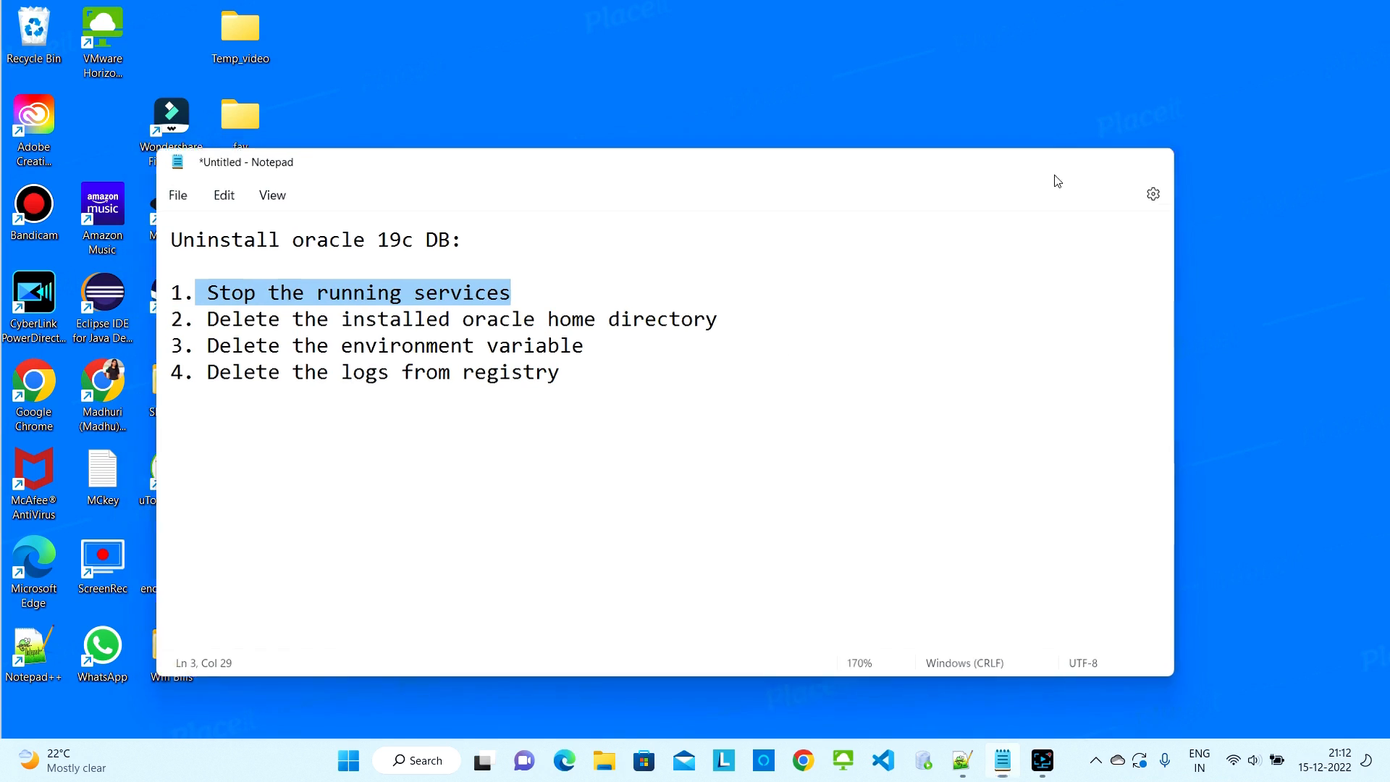
Step: Open the Windows Services console and find the Oracle services in the list
{"action": "left_click", "coordinate": [421, 767]}
{"action": "type", "text": "se"}
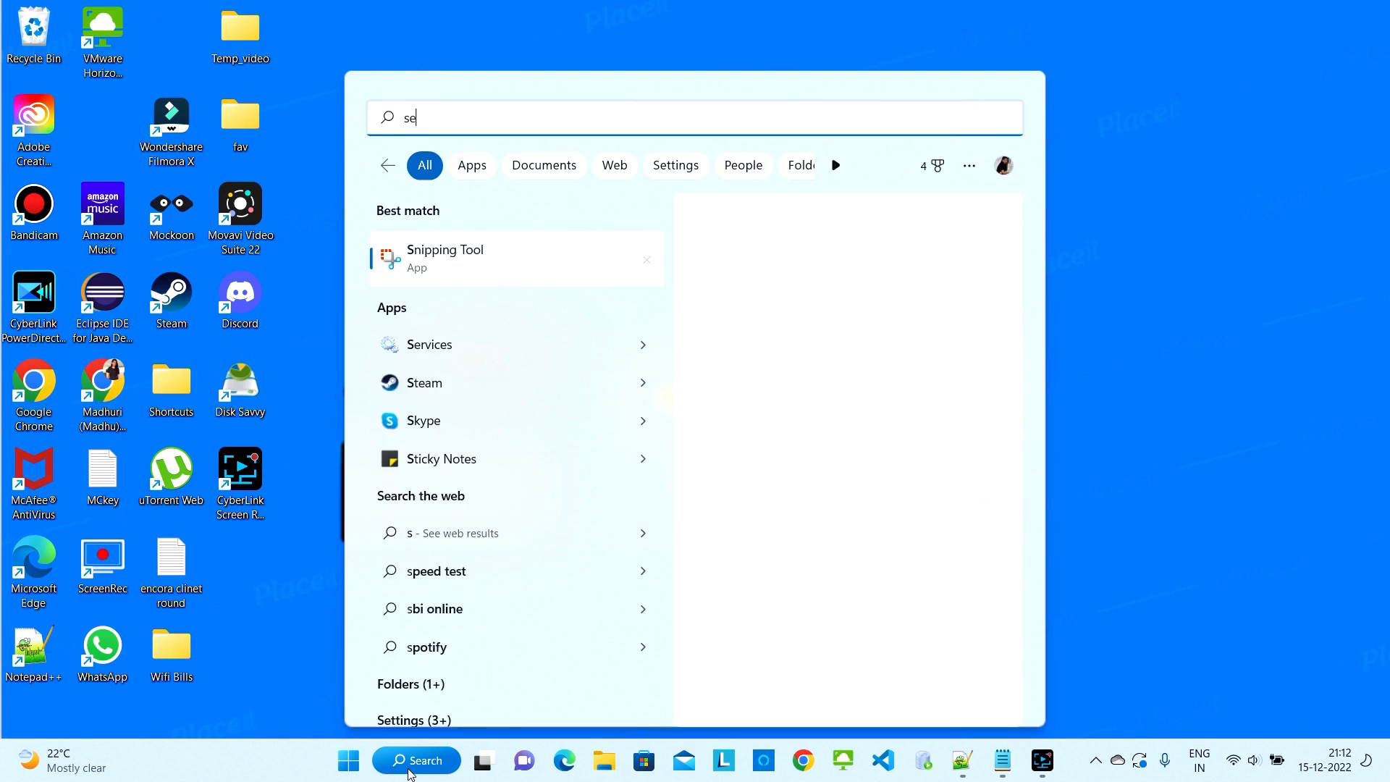
{"action": "key", "text": "Return"}
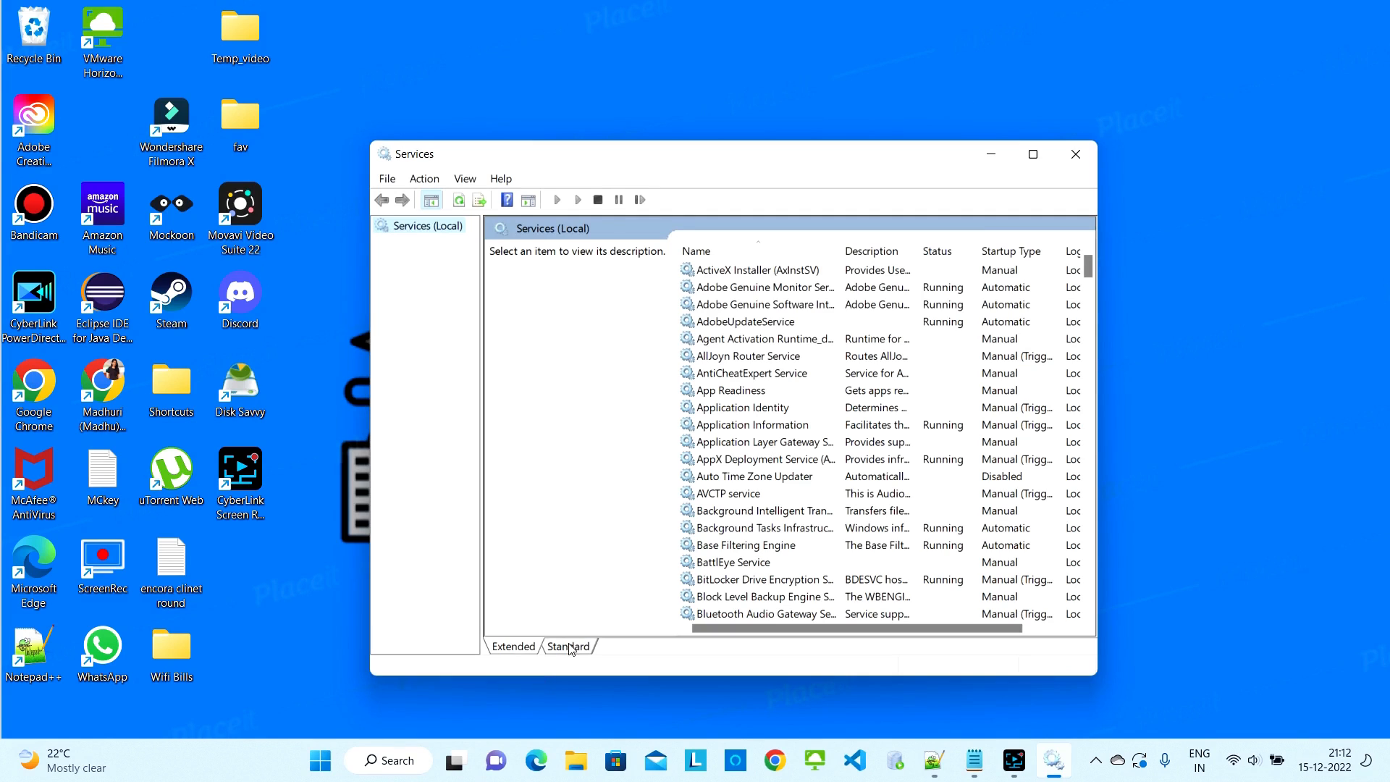
{"action": "left_click", "coordinate": [771, 339]}
{"action": "key", "text": "o"}
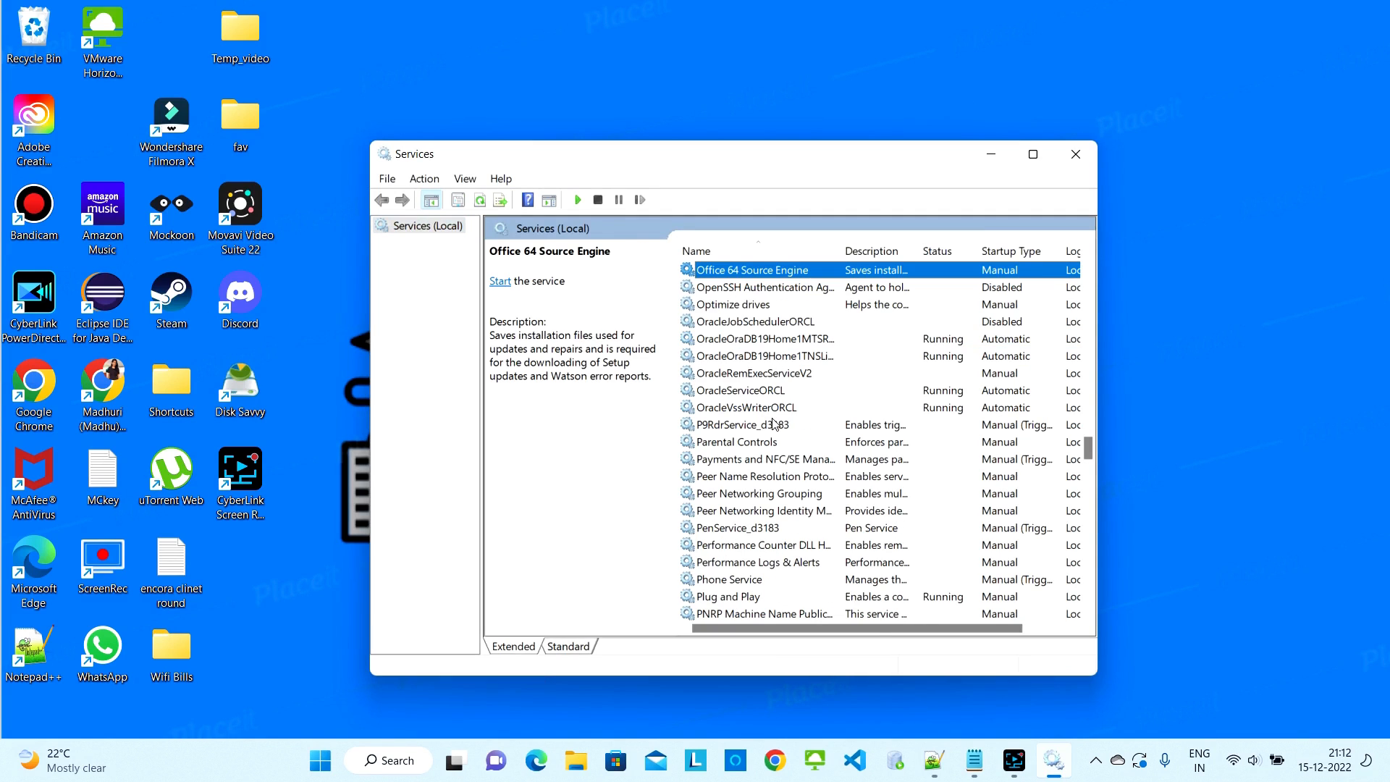
Step: Stop the OracleOraDB19Home1MTSRecoveryService and OracleOraDB19Home1TNSListener services
{"action": "left_click", "coordinate": [801, 346]}
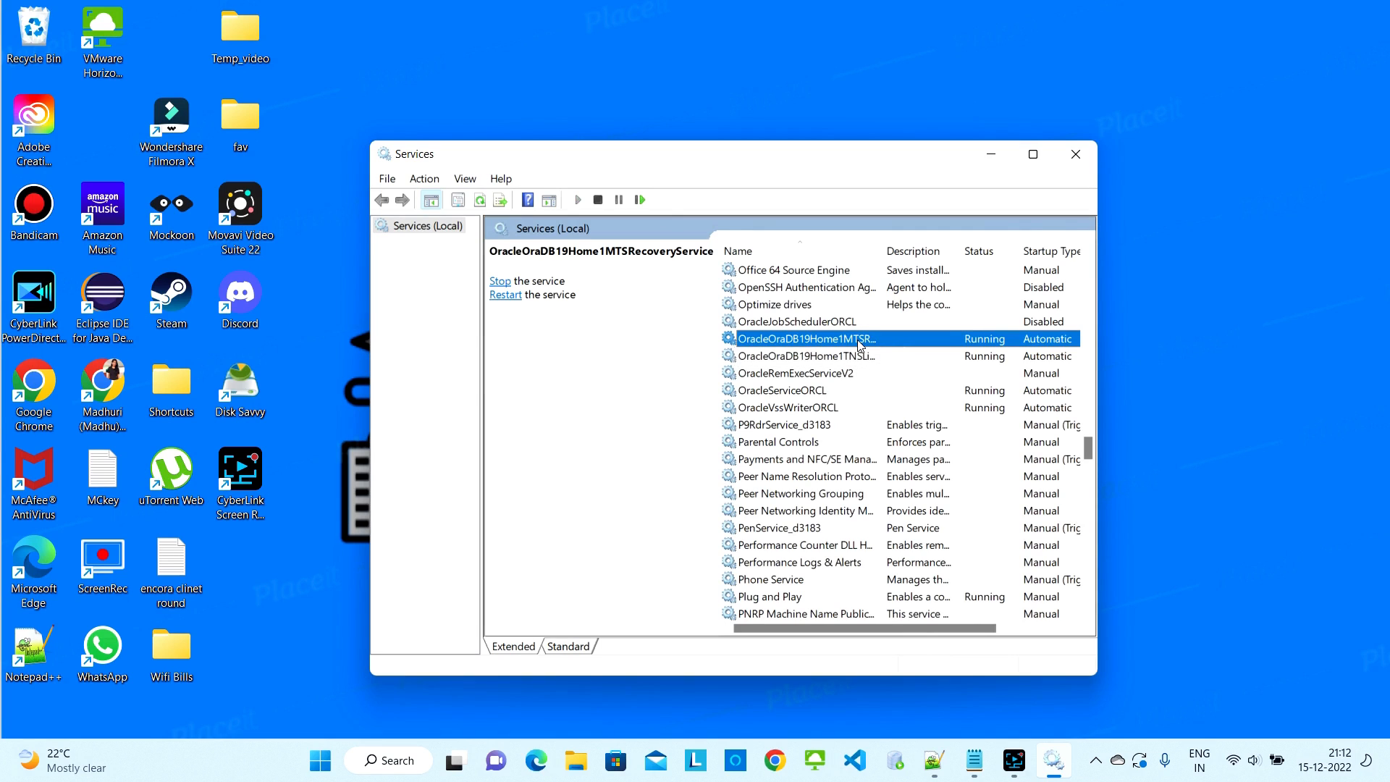
{"action": "left_click", "coordinate": [501, 282]}
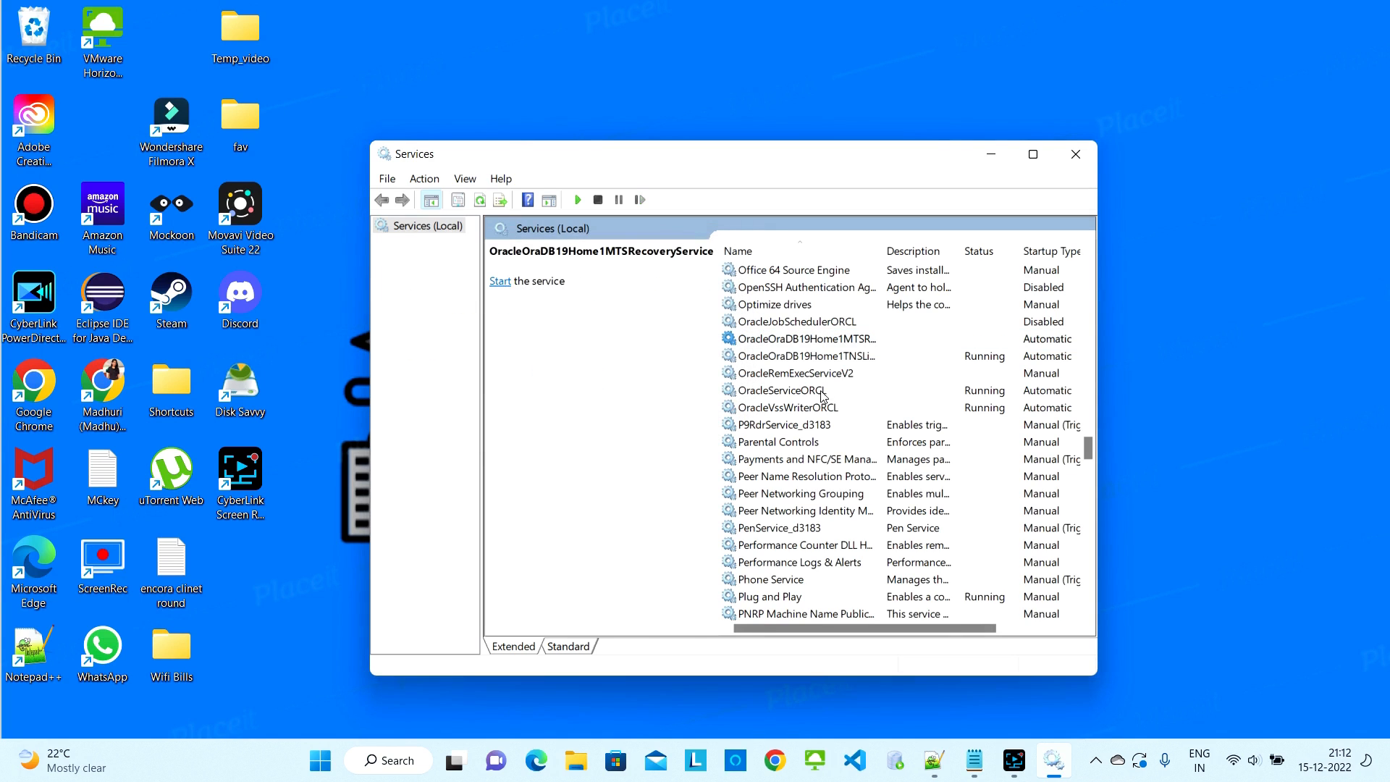
{"action": "left_click", "coordinate": [771, 357]}
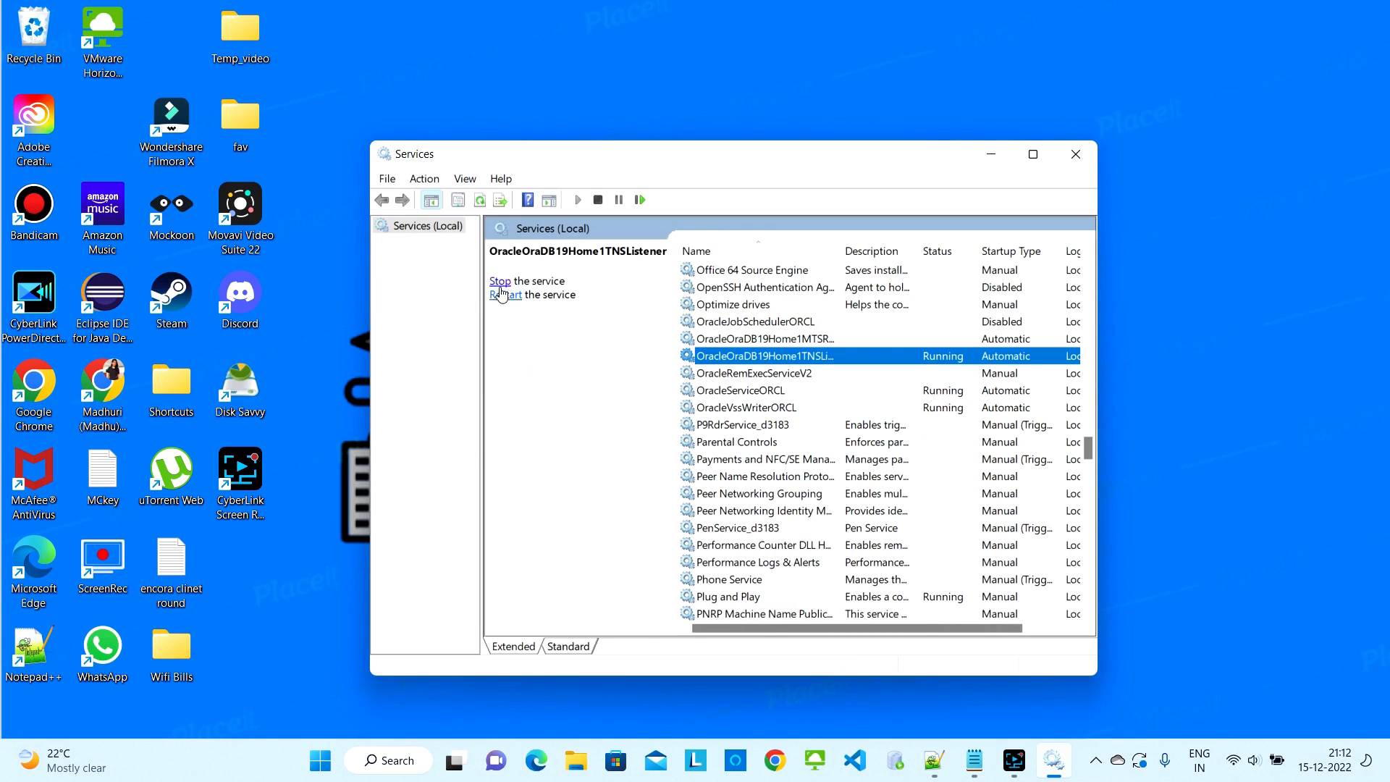
{"action": "left_click", "coordinate": [501, 293]}
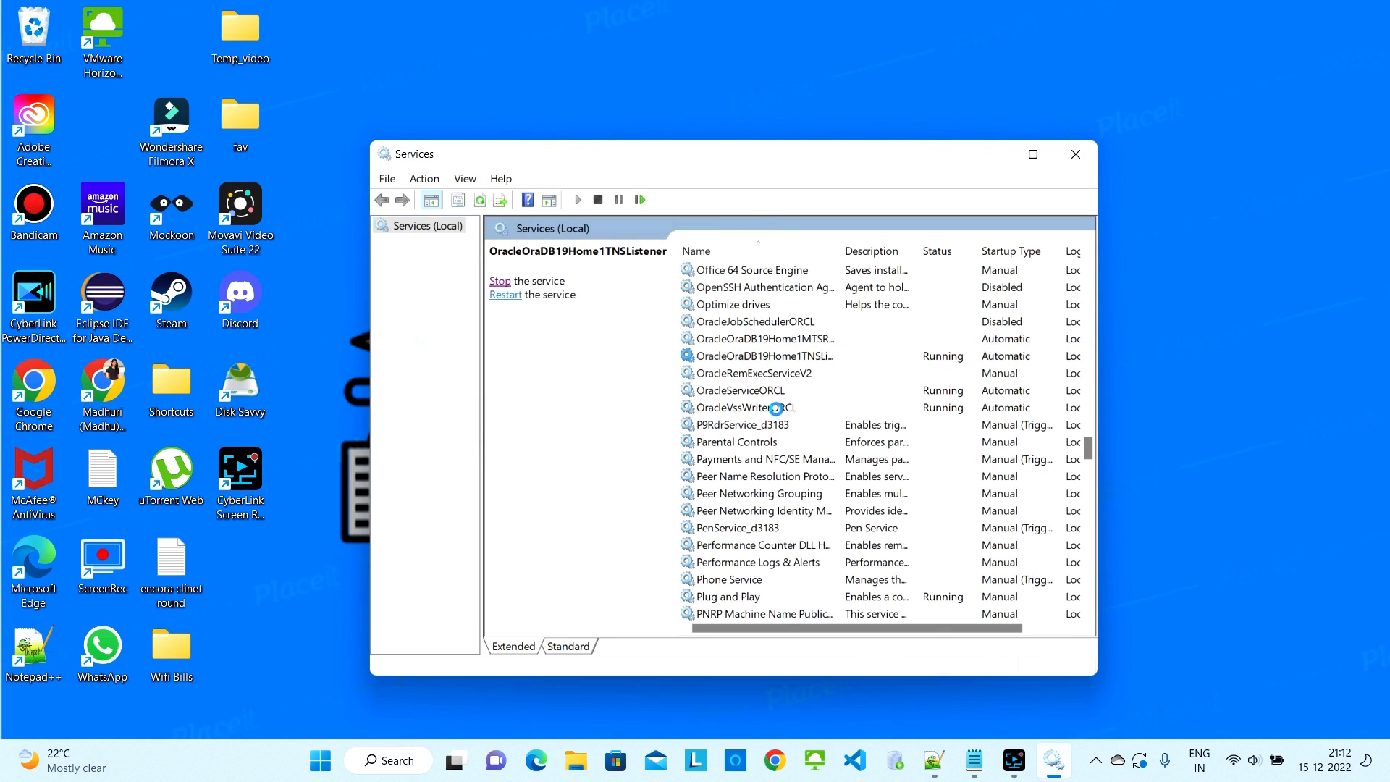
Step: Stop the OracleServiceORCL and OracleVssWriterORCL services
{"action": "left_click", "coordinate": [742, 392]}
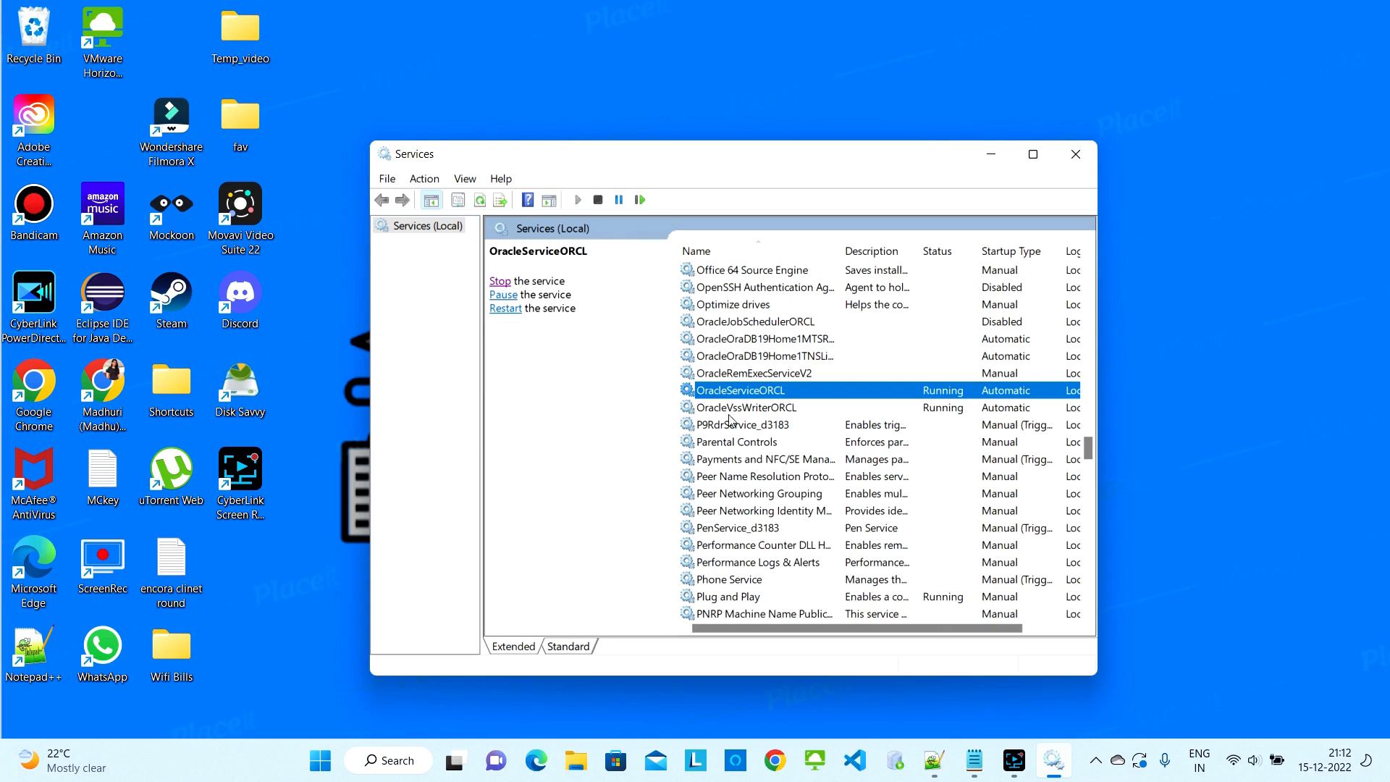
{"action": "left_click", "coordinate": [500, 281]}
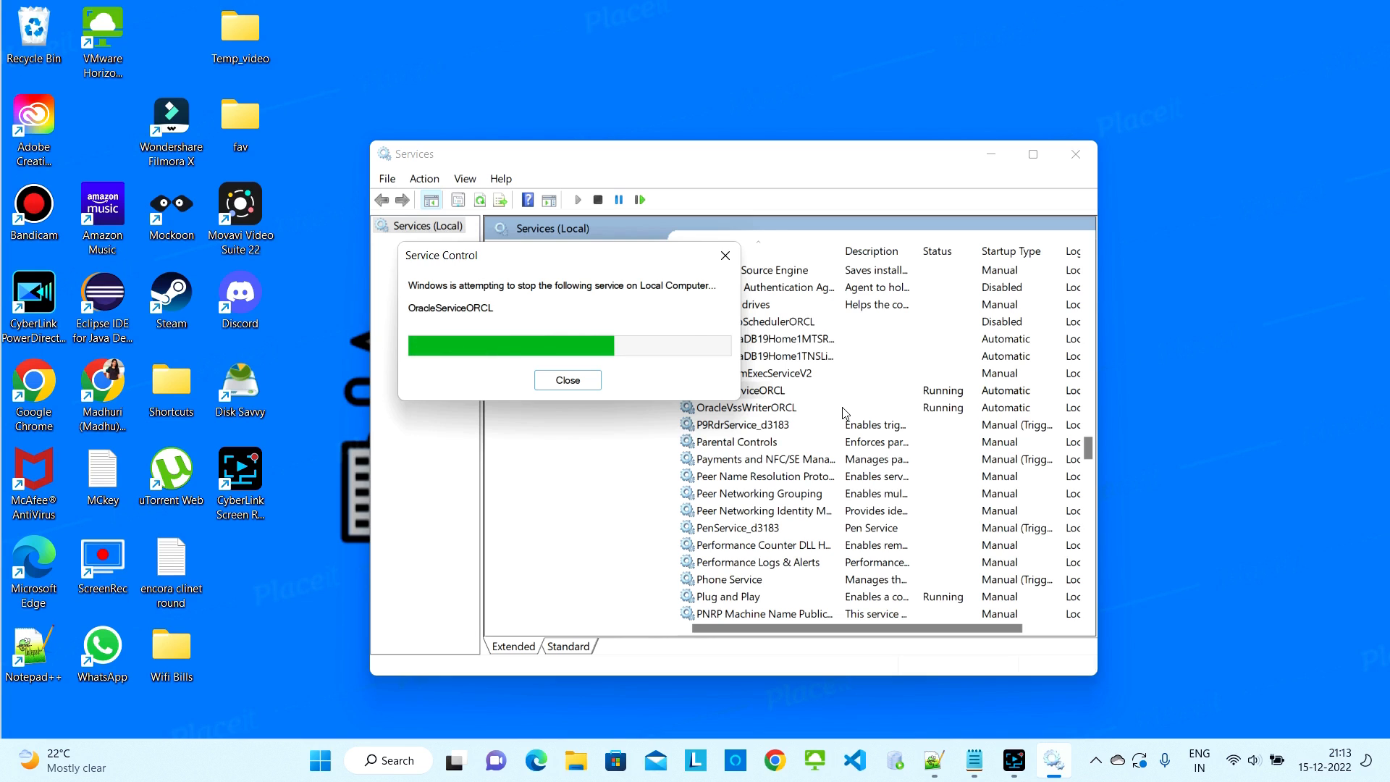
{"action": "left_click", "coordinate": [780, 416]}
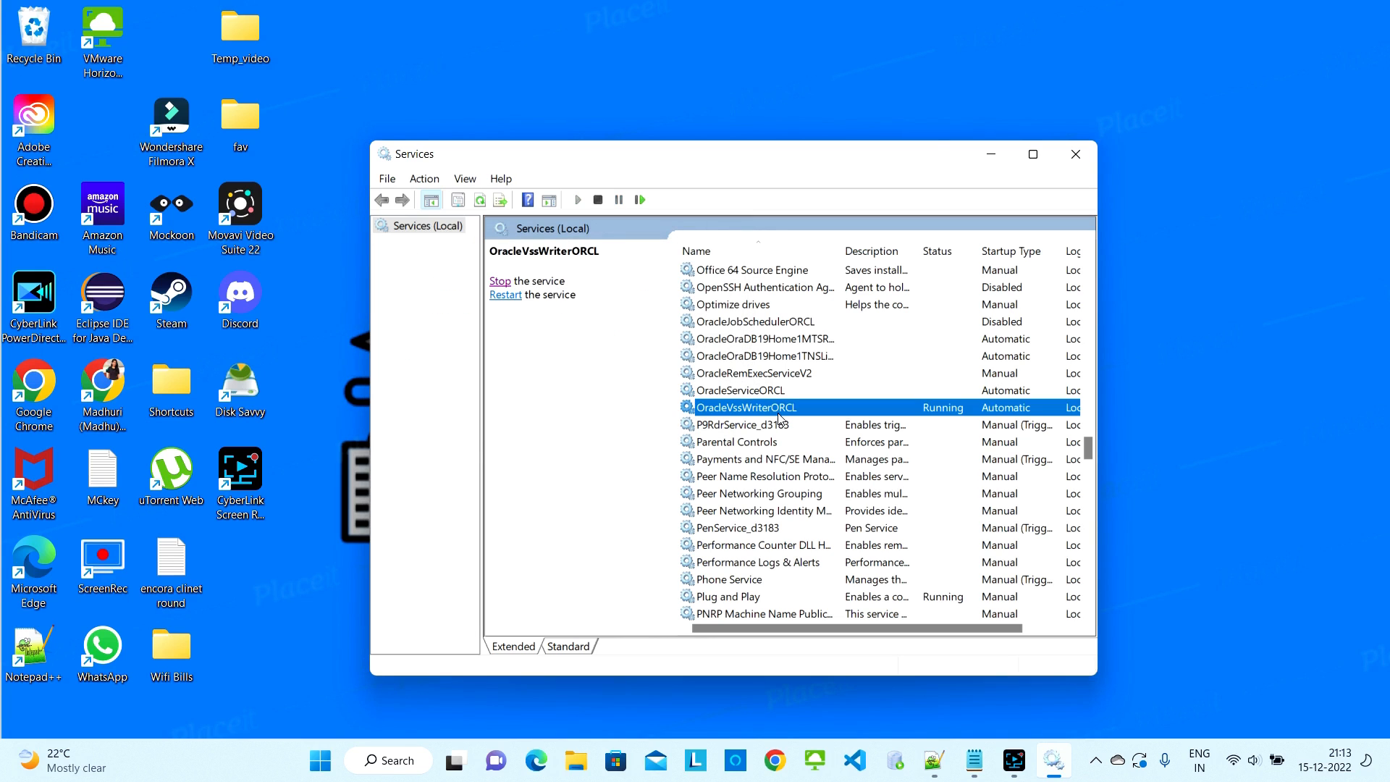
{"action": "left_click", "coordinate": [500, 280]}
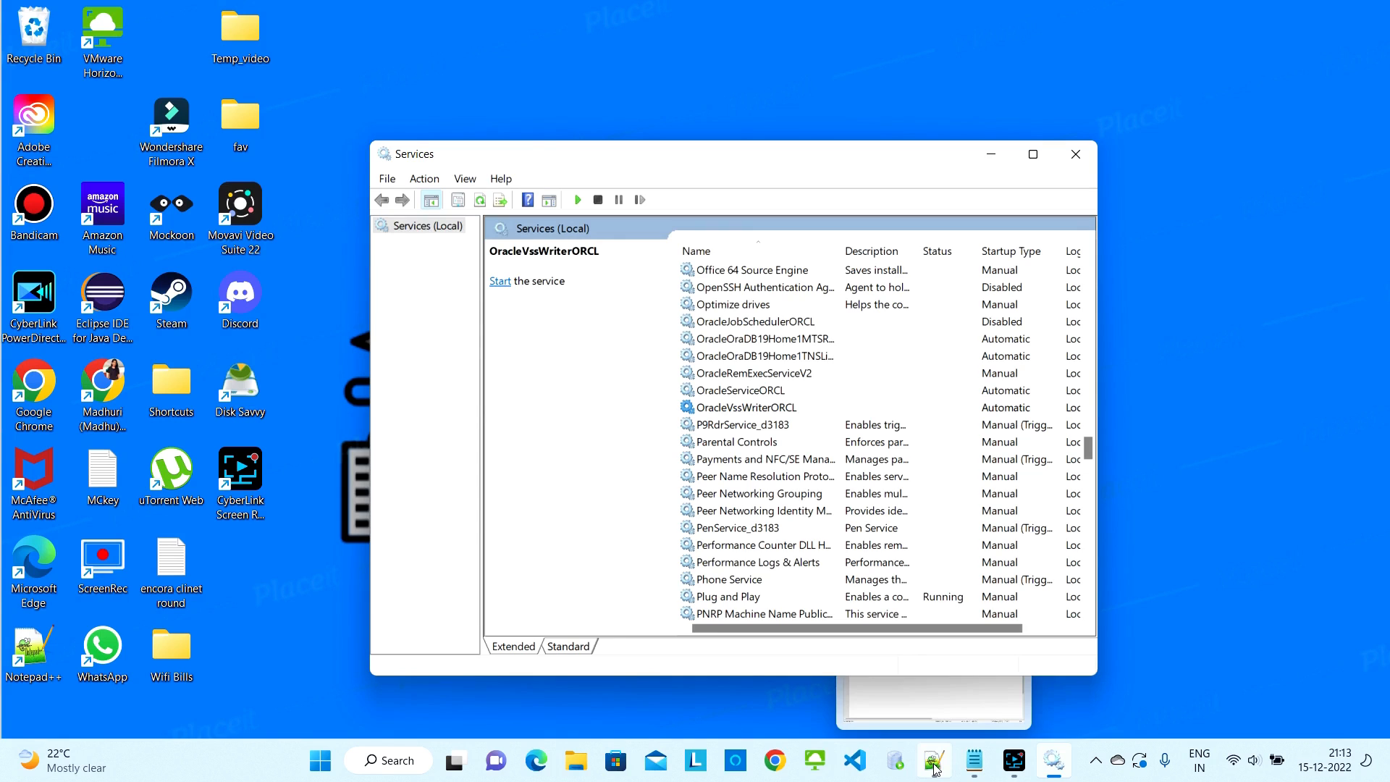
Step: Check the Notepad checklist for the item about deleting the installed Oracle home directory, and put the notes away
{"action": "left_click", "coordinate": [975, 766]}
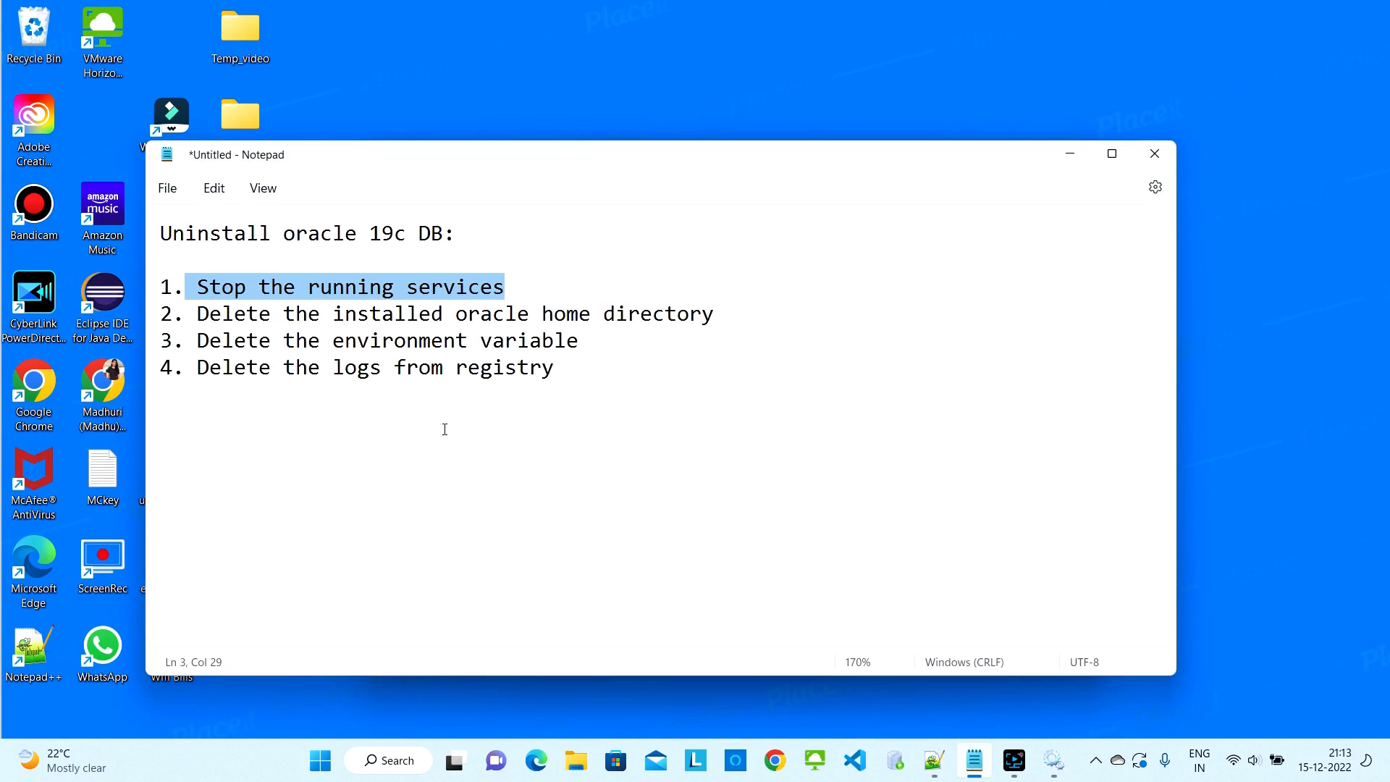
{"action": "left_click", "coordinate": [285, 314]}
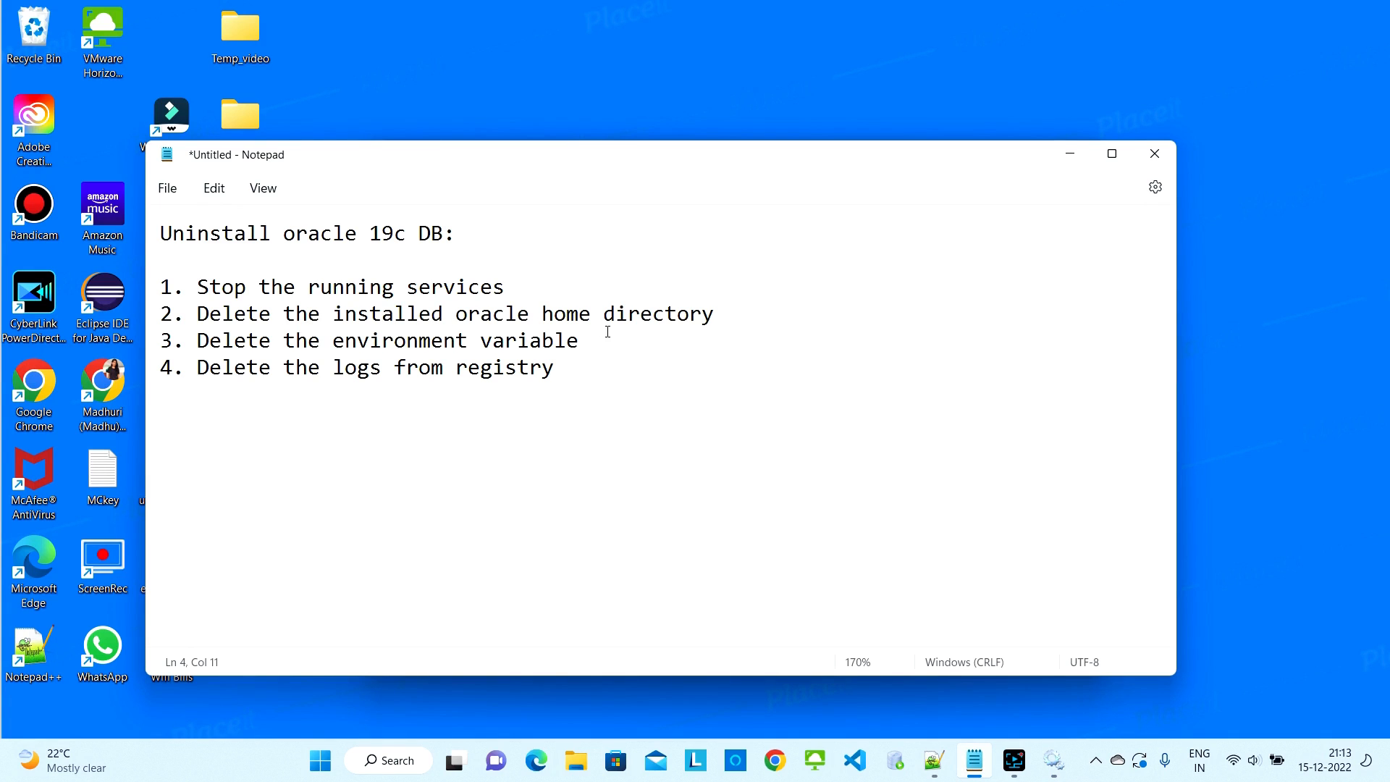
{"action": "left_click", "coordinate": [1072, 155]}
Step: Open the Softwares folder on the Windows-SSD (C:) drive in File Explorer and locate the Oracle folder
{"action": "left_click", "coordinate": [575, 761]}
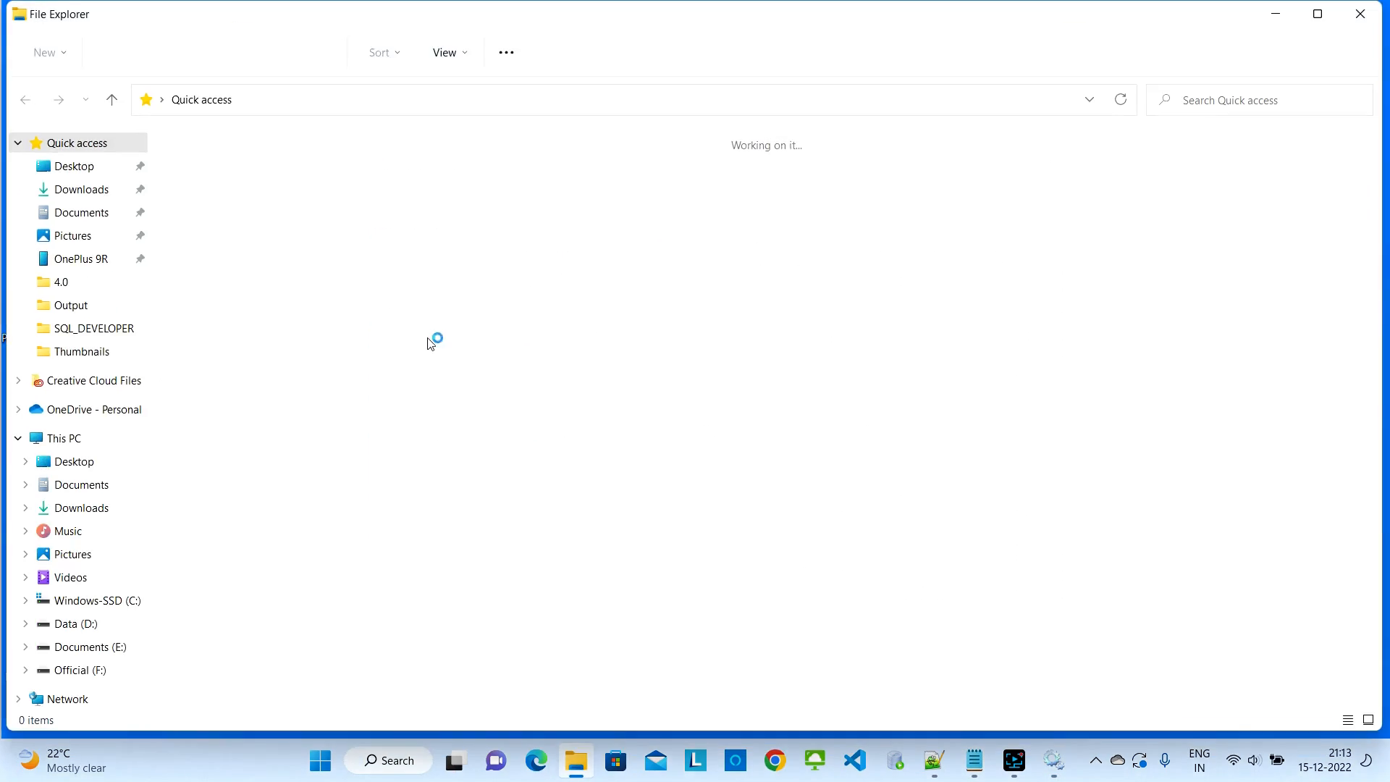
{"action": "left_click", "coordinate": [64, 438]}
{"action": "mouse_move", "coordinate": [328, 292]}
{"action": "left_mouse_down"}
{"action": "mouse_move", "coordinate": [276, 282]}
{"action": "mouse_move", "coordinate": [303, 299]}
{"action": "left_mouse_up"}
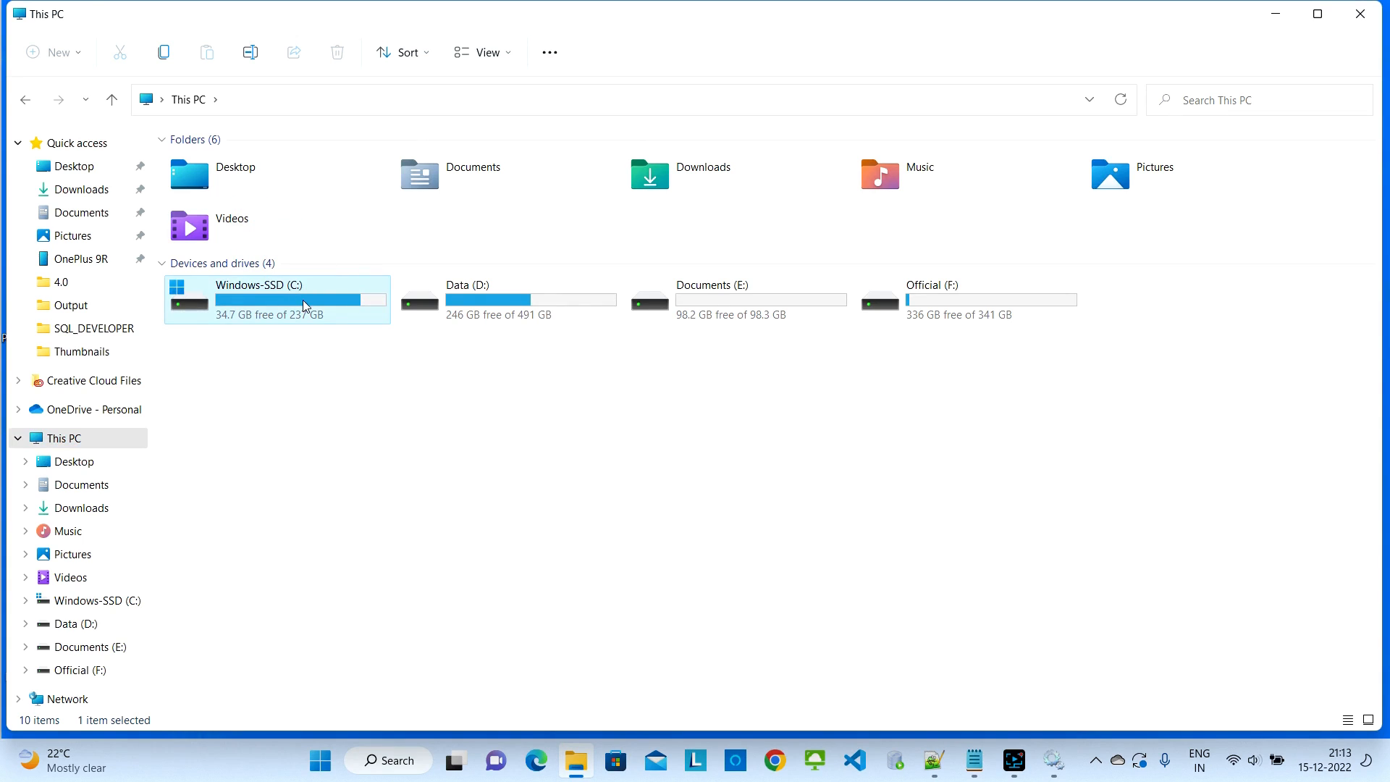
{"action": "double_click", "coordinate": [302, 300]}
{"action": "double_click", "coordinate": [232, 350]}
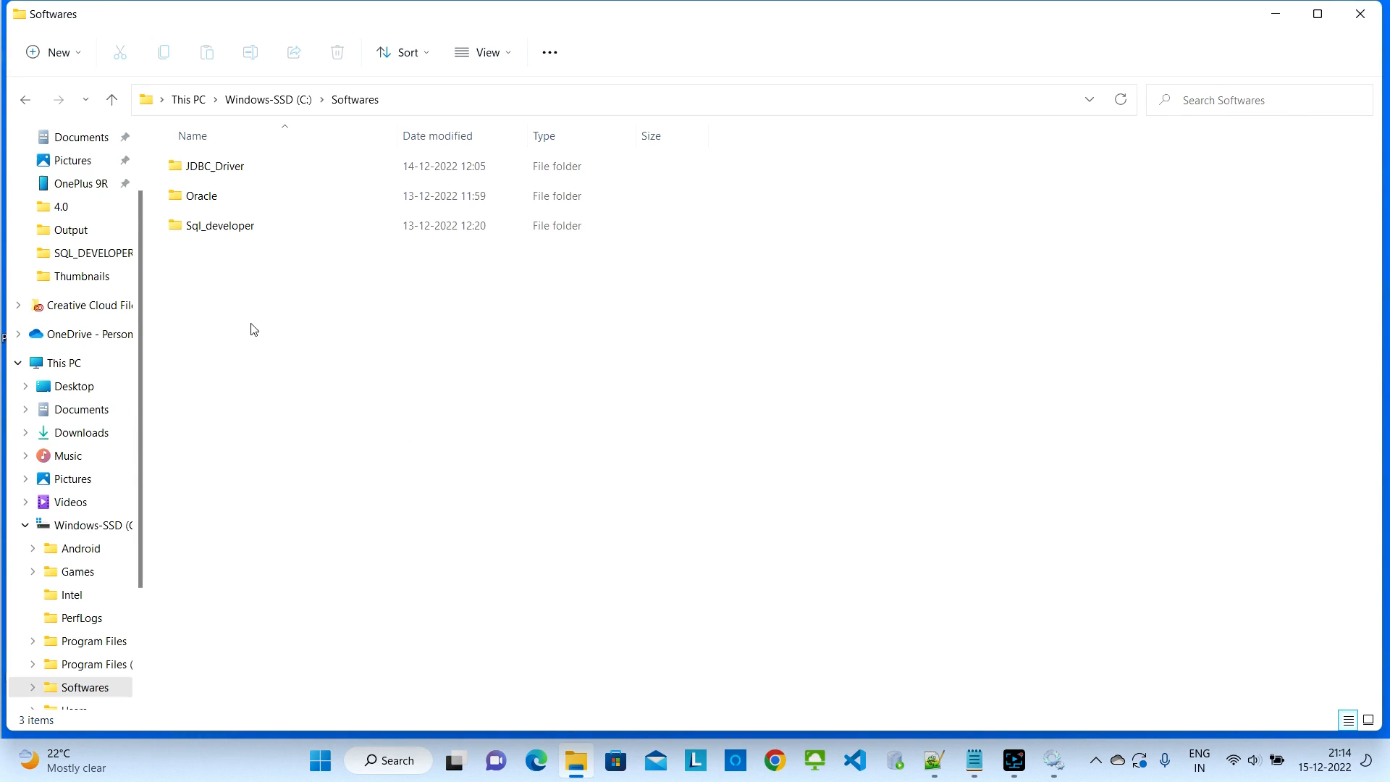
{"action": "left_click", "coordinate": [229, 194]}
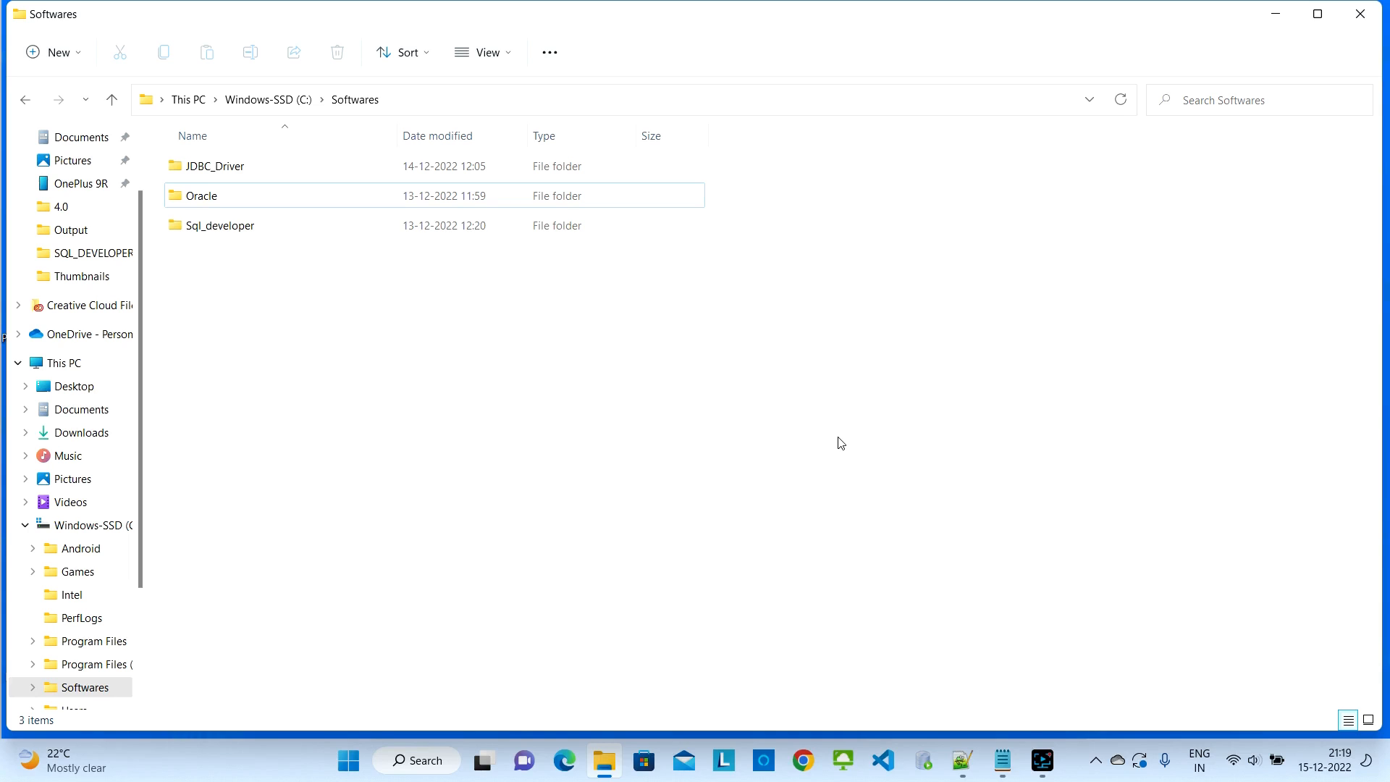
Step: Open the system Path variable in the environment variables, examine its Oracle home bin entry, and return to the Softwares folder
{"action": "left_click", "coordinate": [435, 772]}
{"action": "type", "text": "env"}
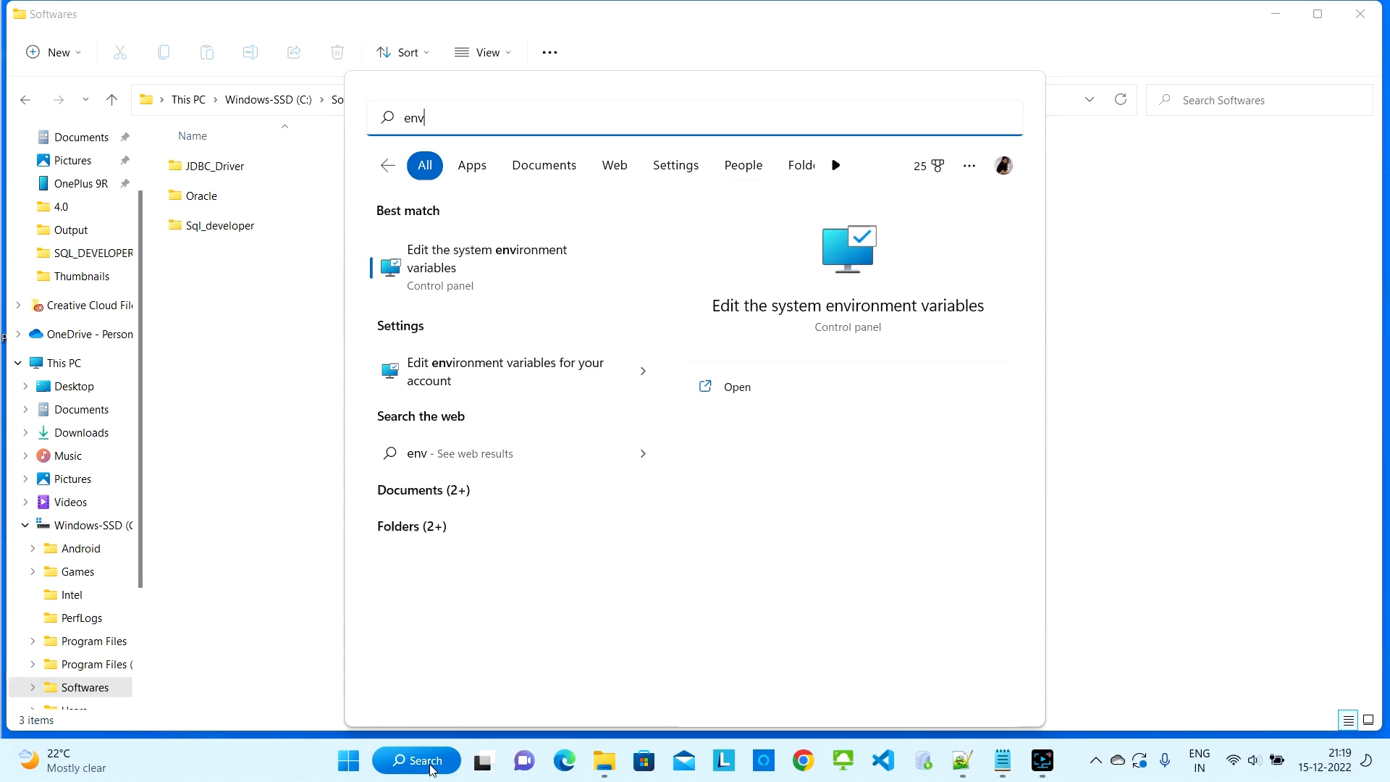
{"action": "type", "text": "ir"}
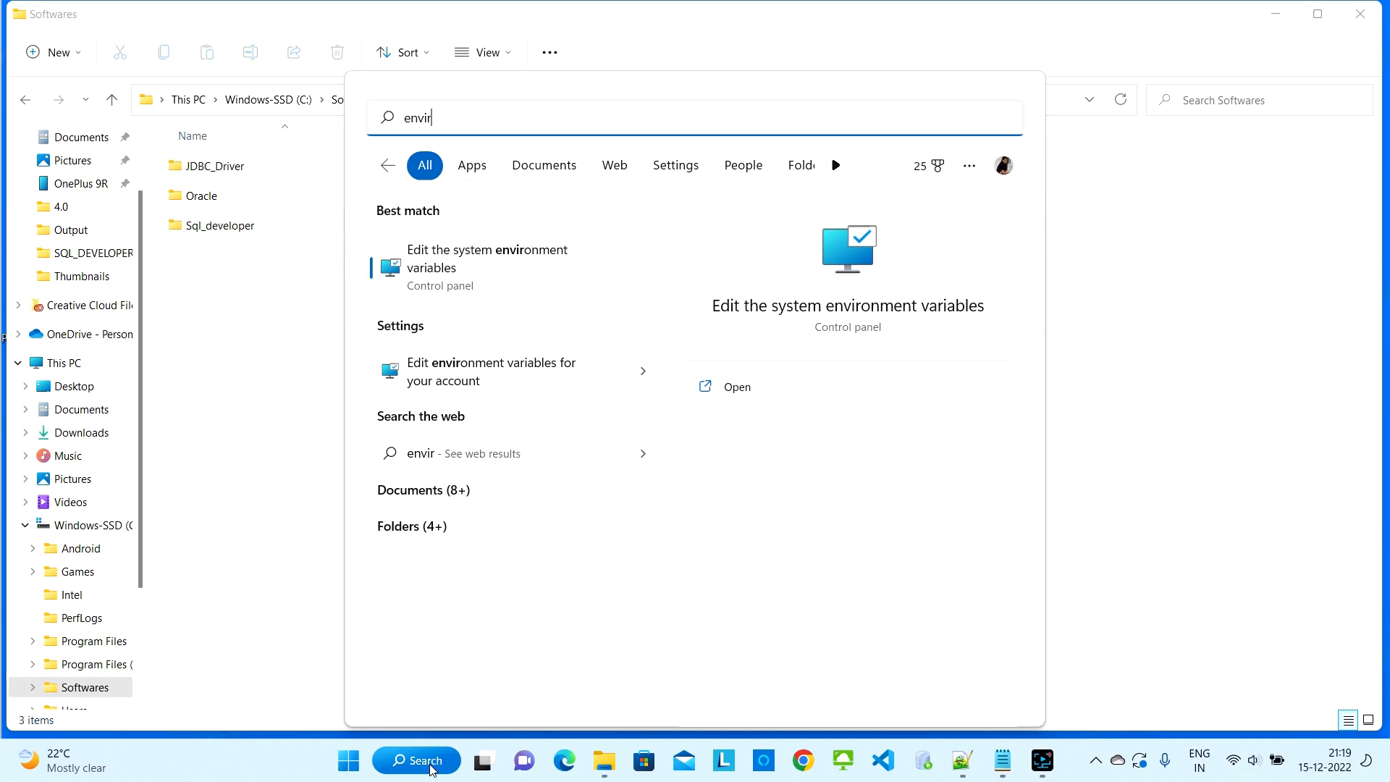
{"action": "left_click", "coordinate": [745, 394]}
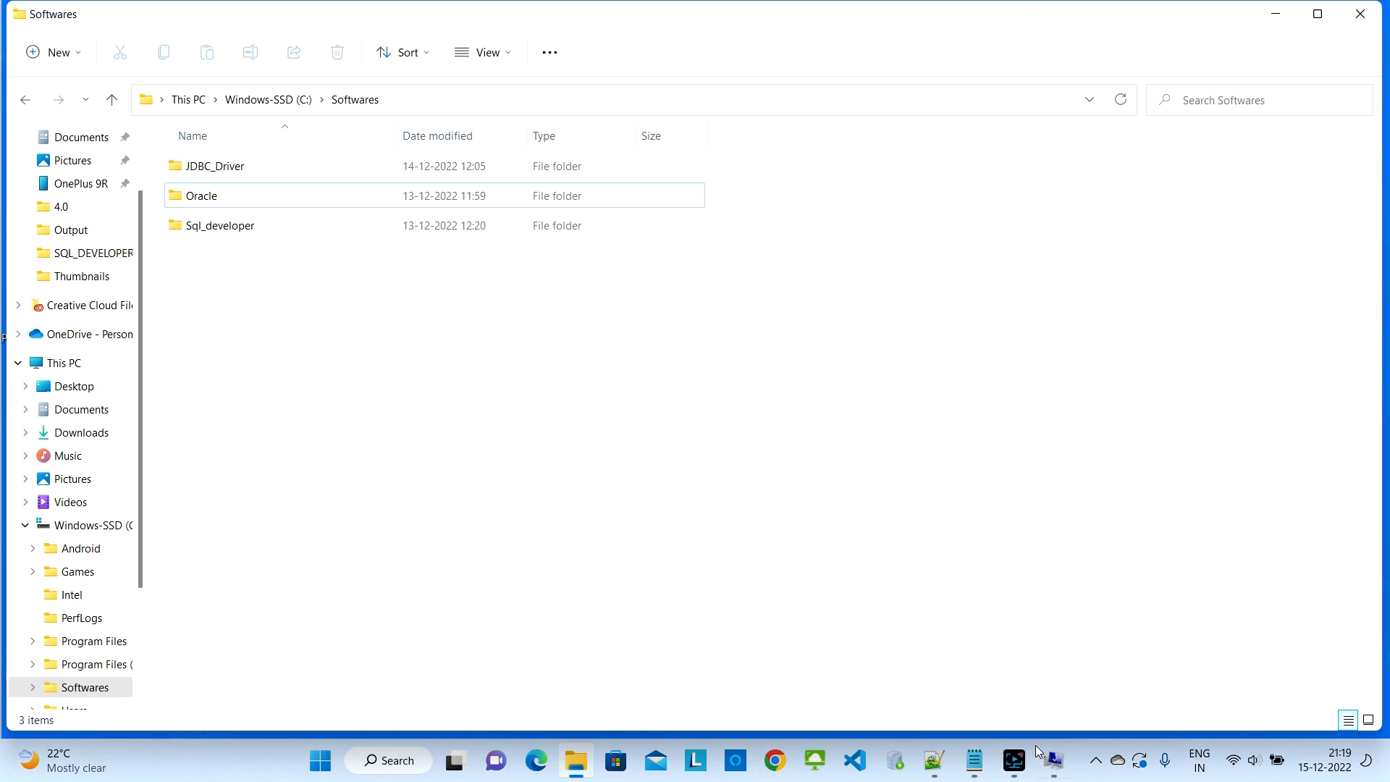
{"action": "left_click", "coordinate": [405, 438]}
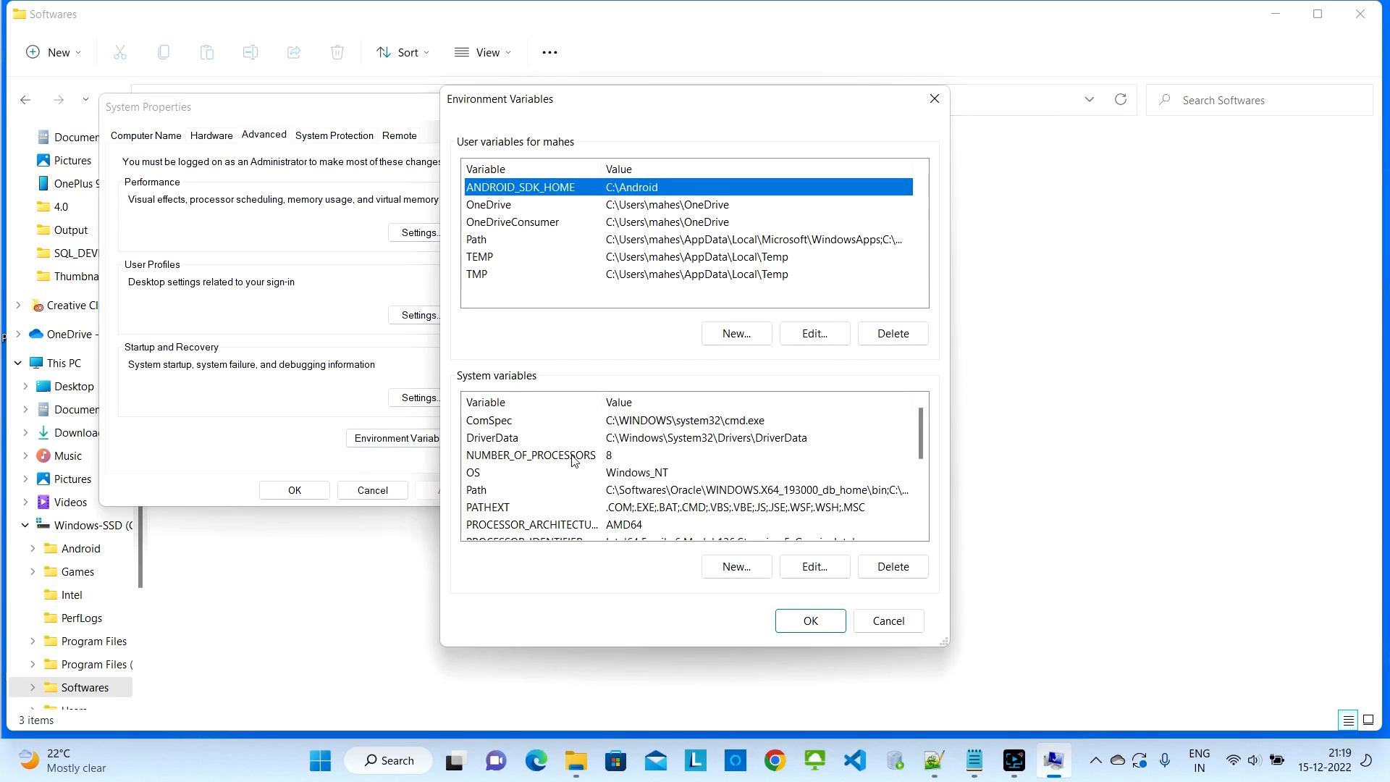
{"action": "left_click", "coordinate": [482, 492]}
{"action": "left_click", "coordinate": [807, 572]}
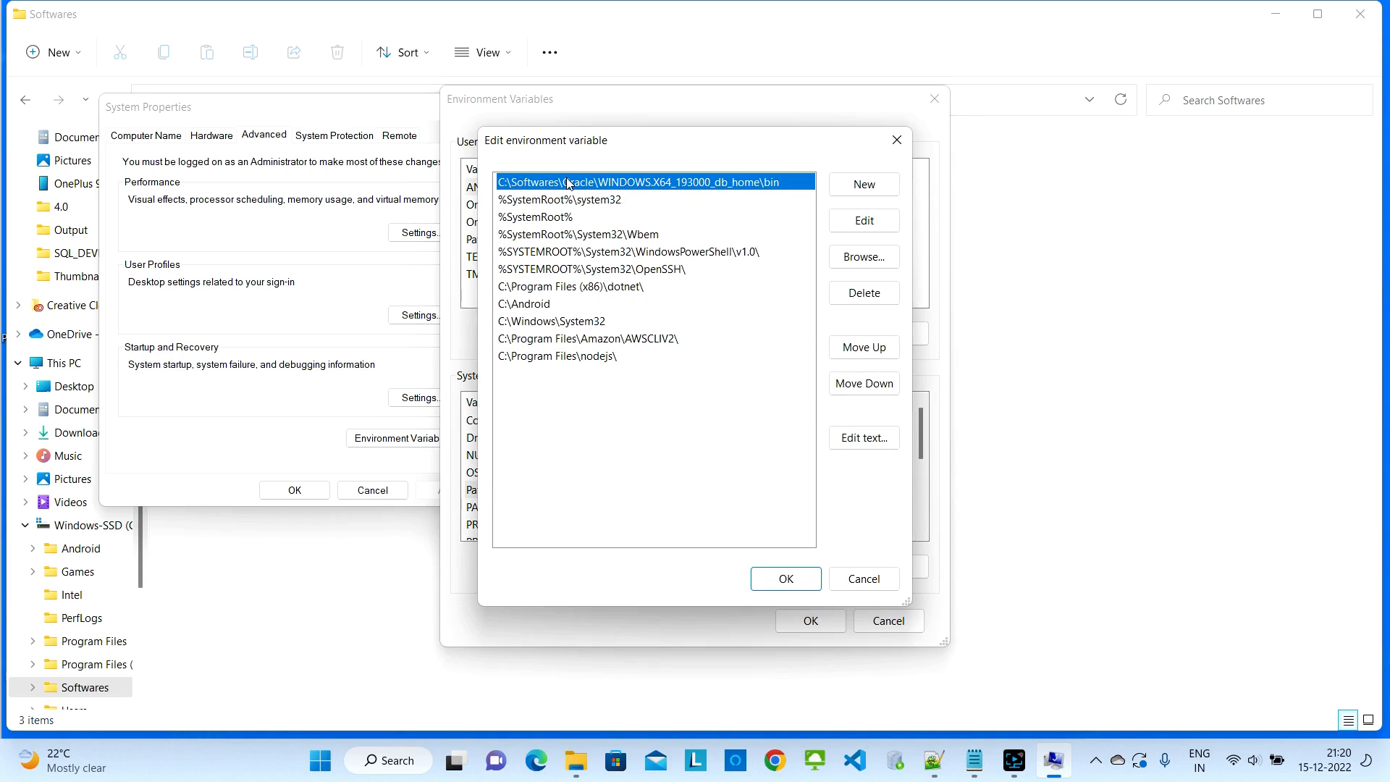
{"action": "left_click", "coordinate": [1076, 215]}
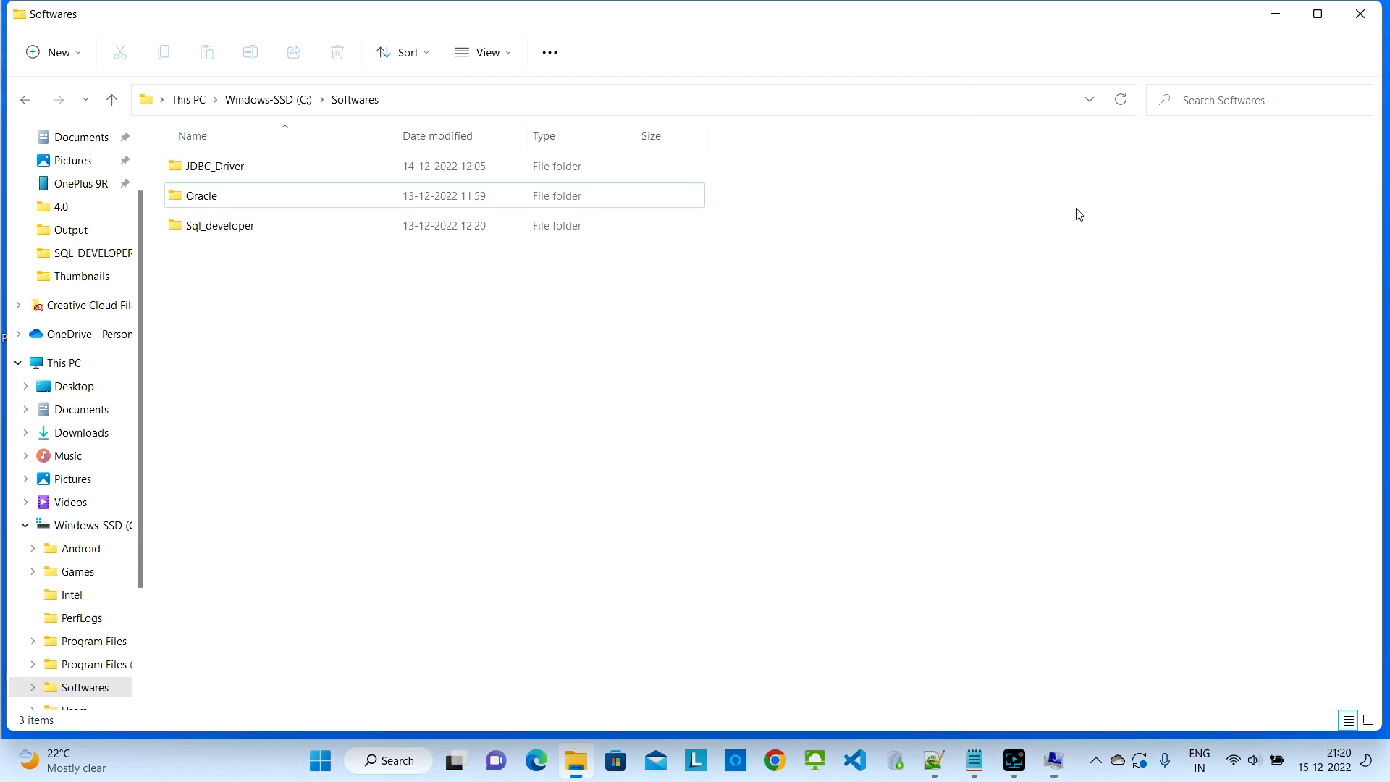
Step: Delete the Oracle folder from C:\Softwares
{"action": "left_click", "coordinate": [225, 202]}
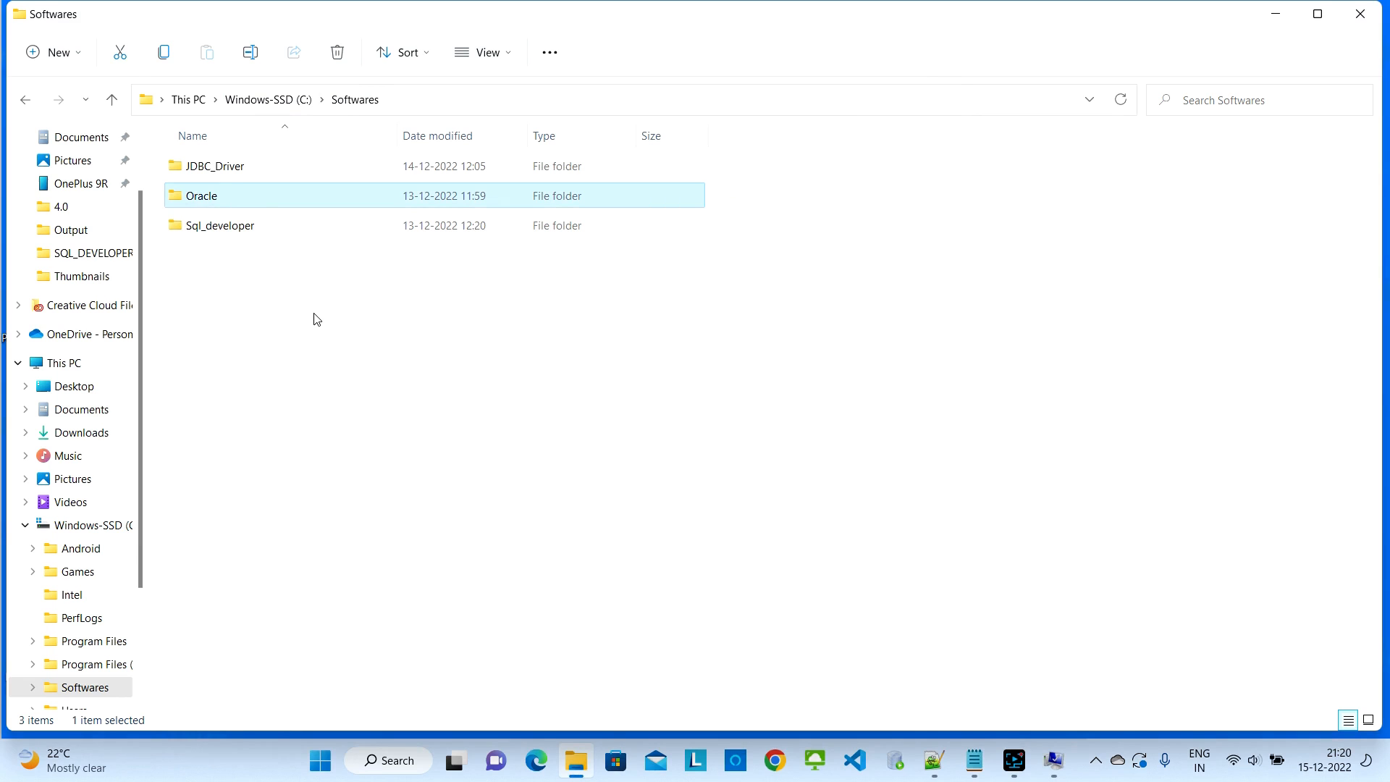
{"action": "key", "text": "Delete"}
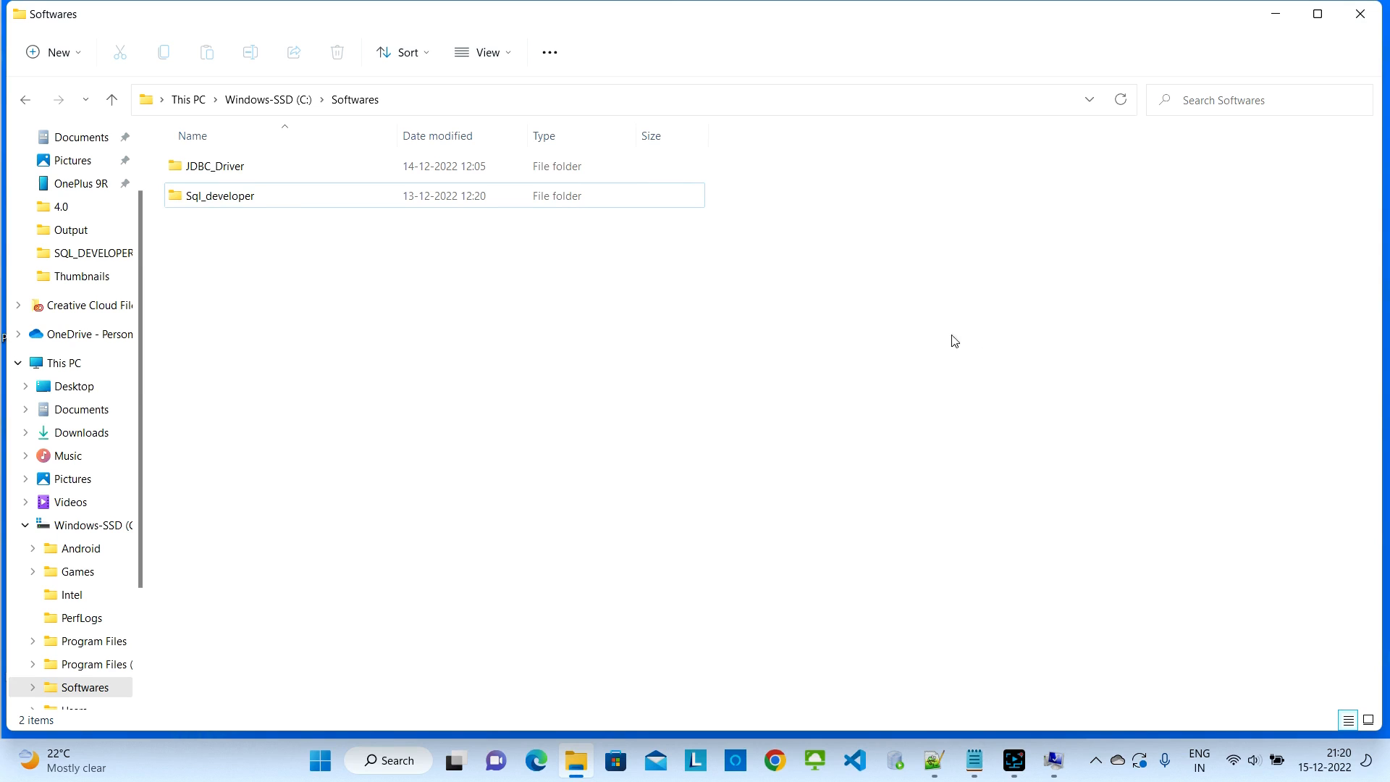
Step: Examine the Inventory folder inside C:\Program Files\Oracle, and return to the Program Files folder
{"action": "left_click", "coordinate": [276, 101]}
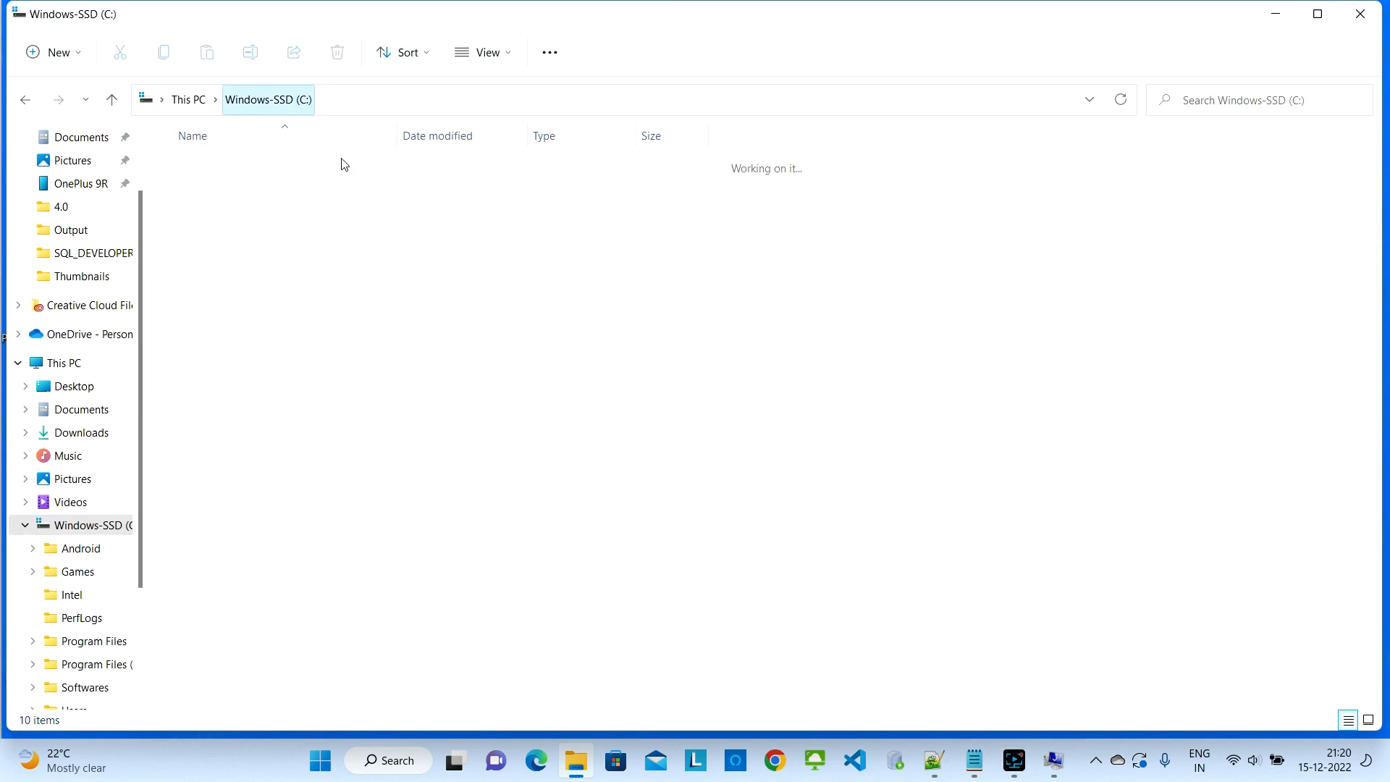
{"action": "left_click", "coordinate": [244, 283]}
{"action": "double_click", "coordinate": [244, 283]}
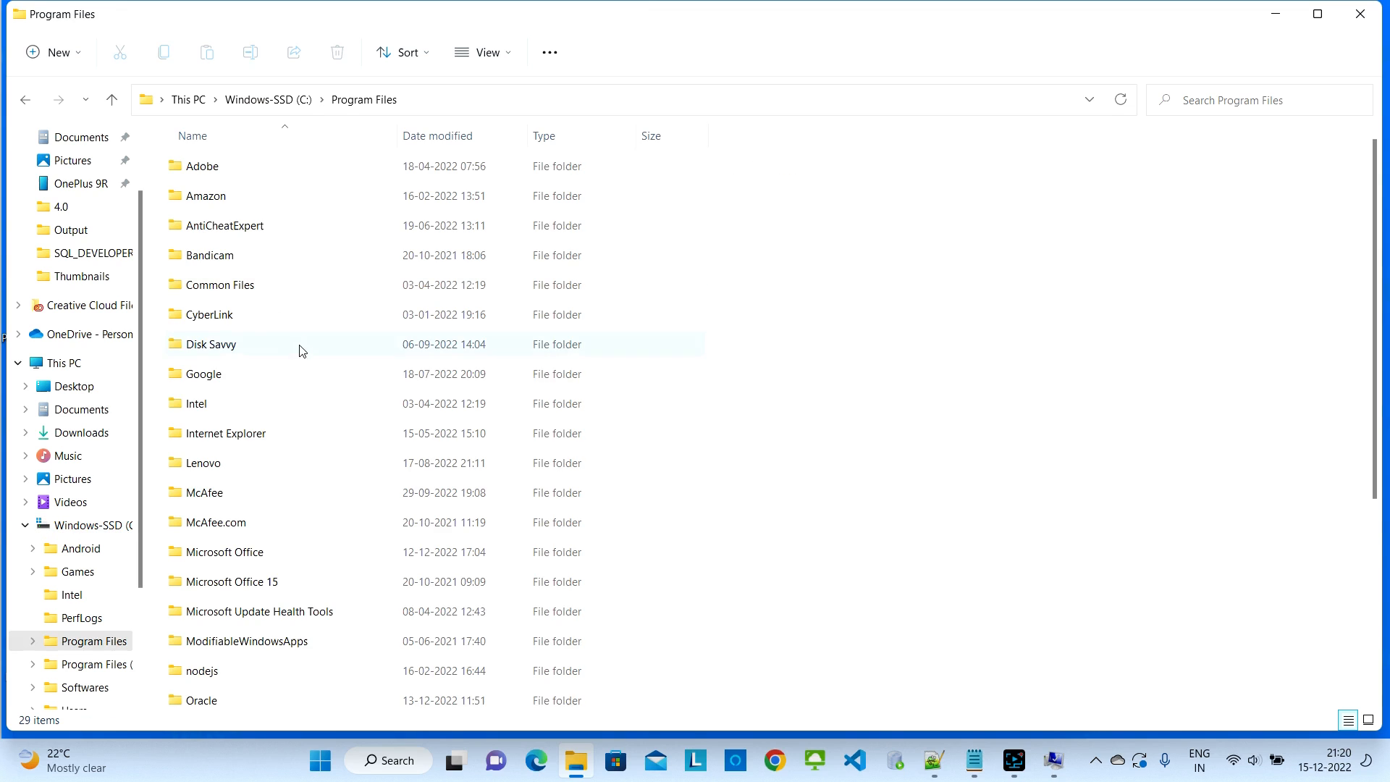
{"action": "left_click", "coordinate": [249, 401]}
{"action": "scroll", "coordinate": [248, 400], "scroll_direction": "down", "scroll_amount": 3}
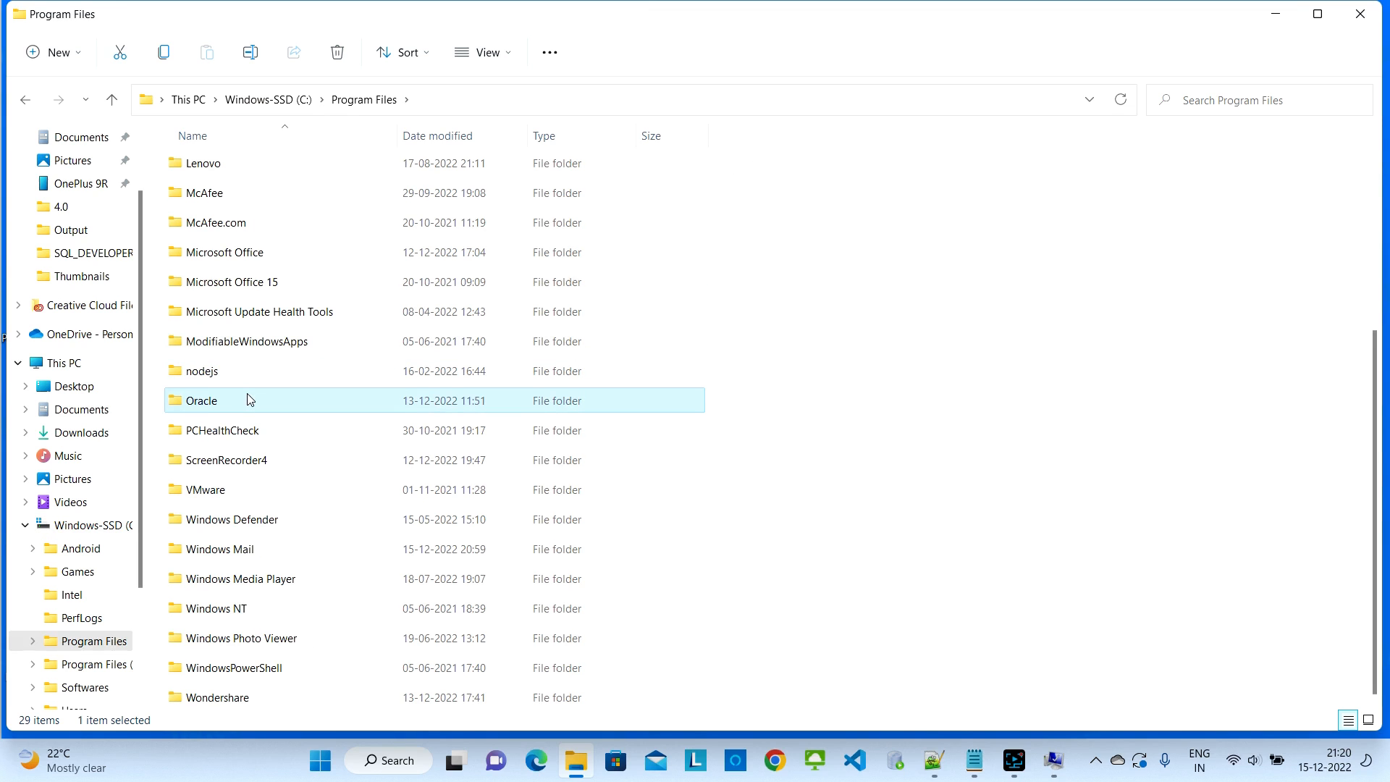
{"action": "double_click", "coordinate": [231, 400]}
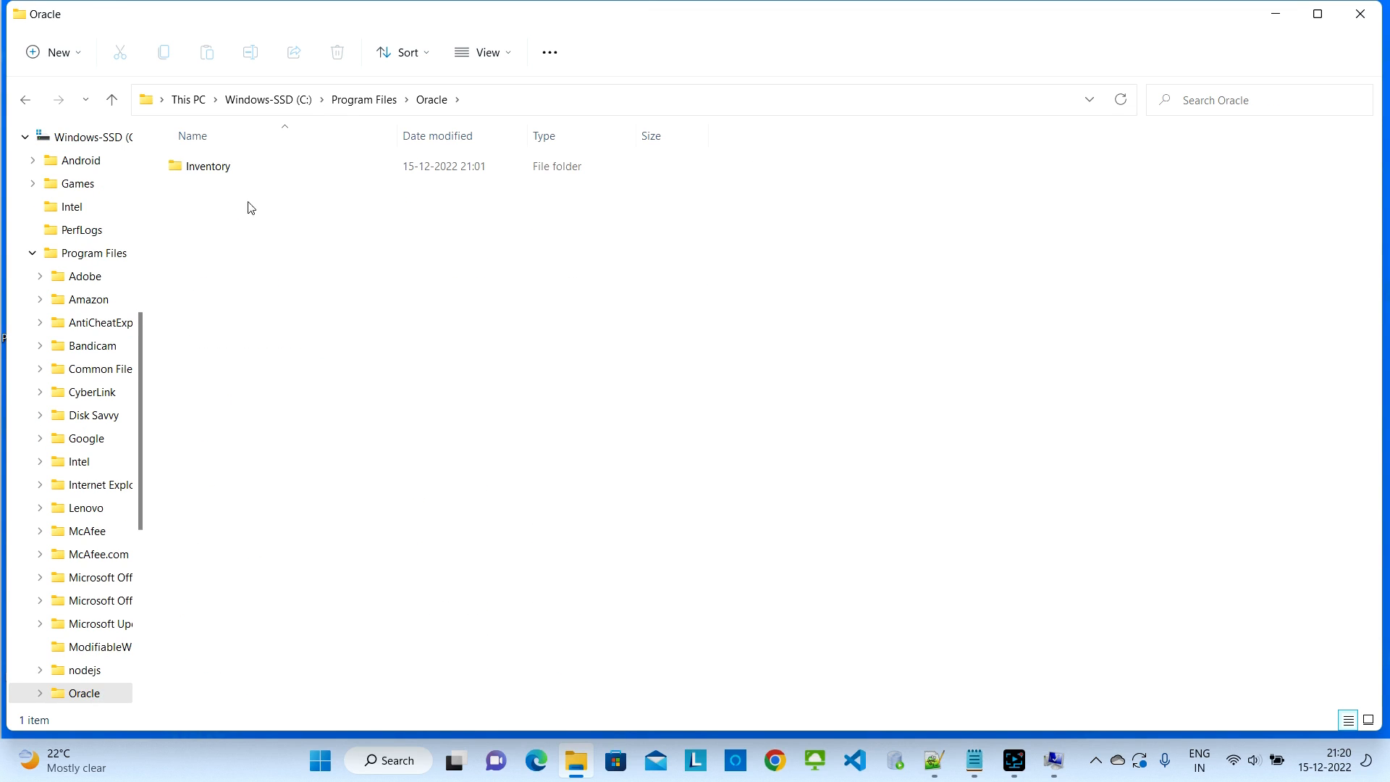
{"action": "left_click", "coordinate": [231, 174]}
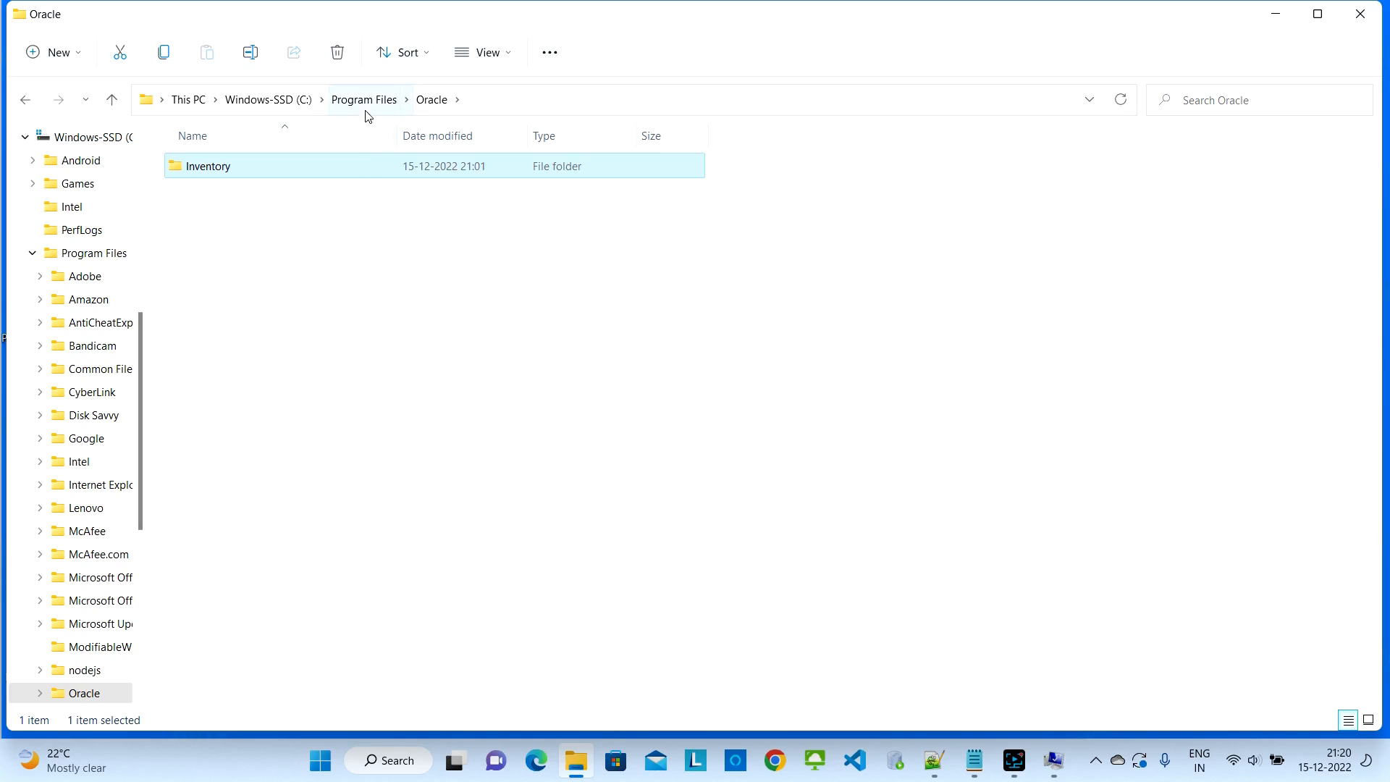
{"action": "left_click", "coordinate": [345, 235]}
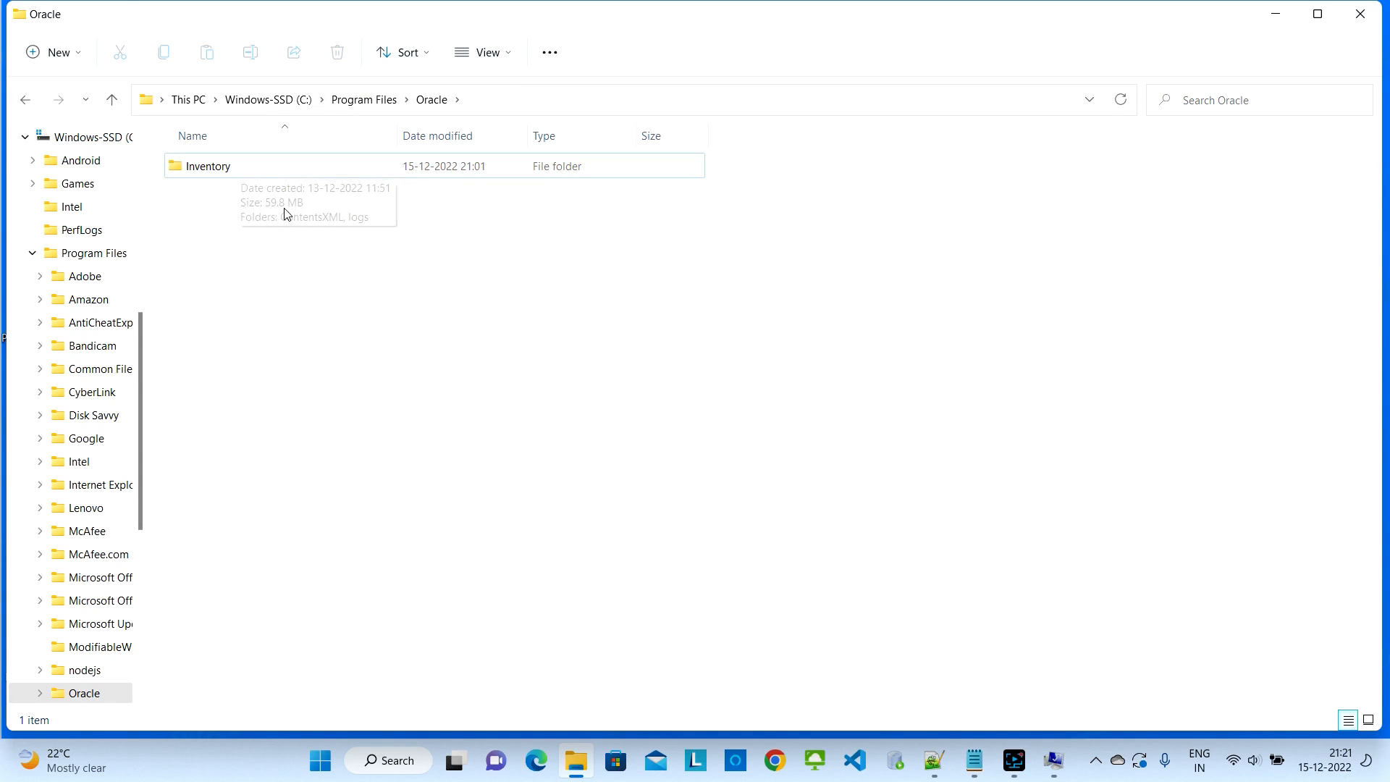
{"action": "left_click", "coordinate": [373, 101]}
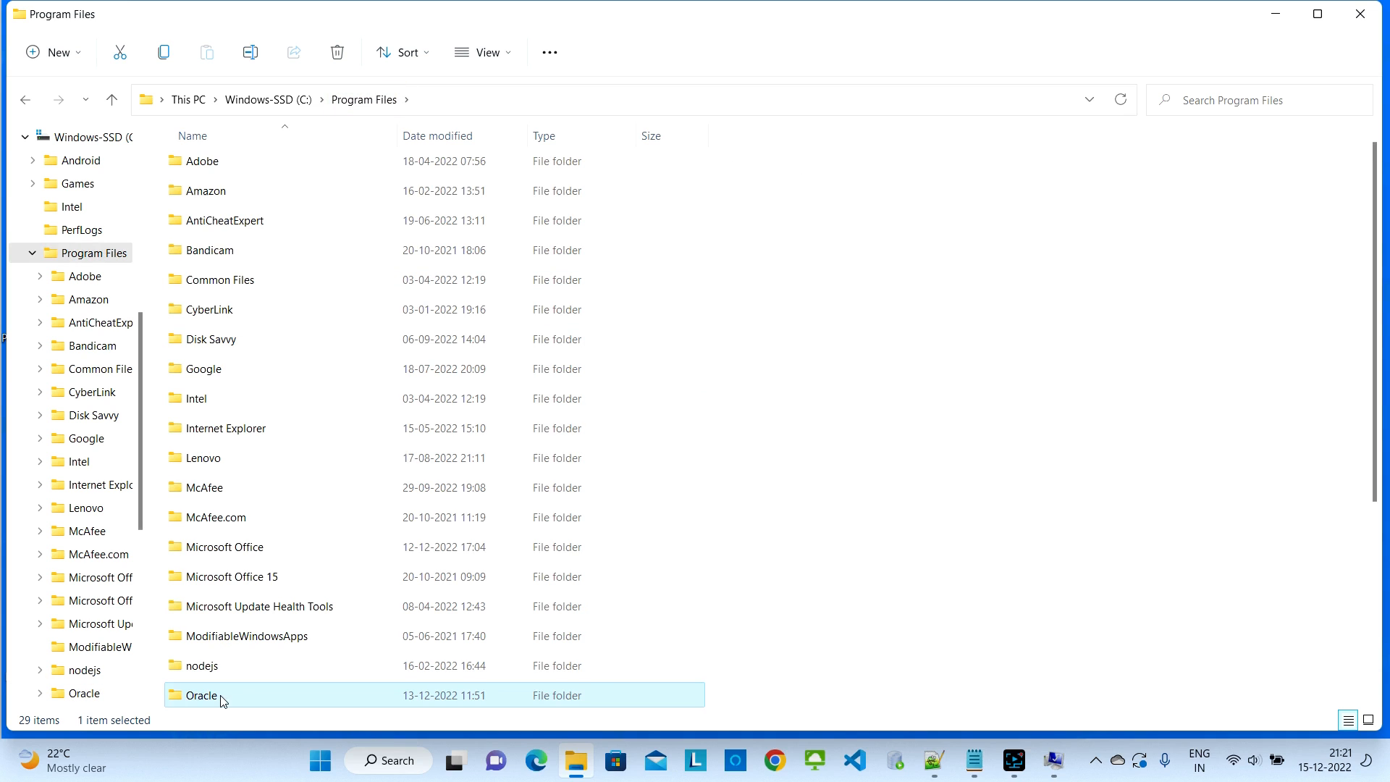
Step: Delete the Oracle folder from C:\Program Files, granting administrator permission for the deletion
{"action": "scroll", "coordinate": [299, 608], "scroll_direction": "down", "scroll_amount": 1}
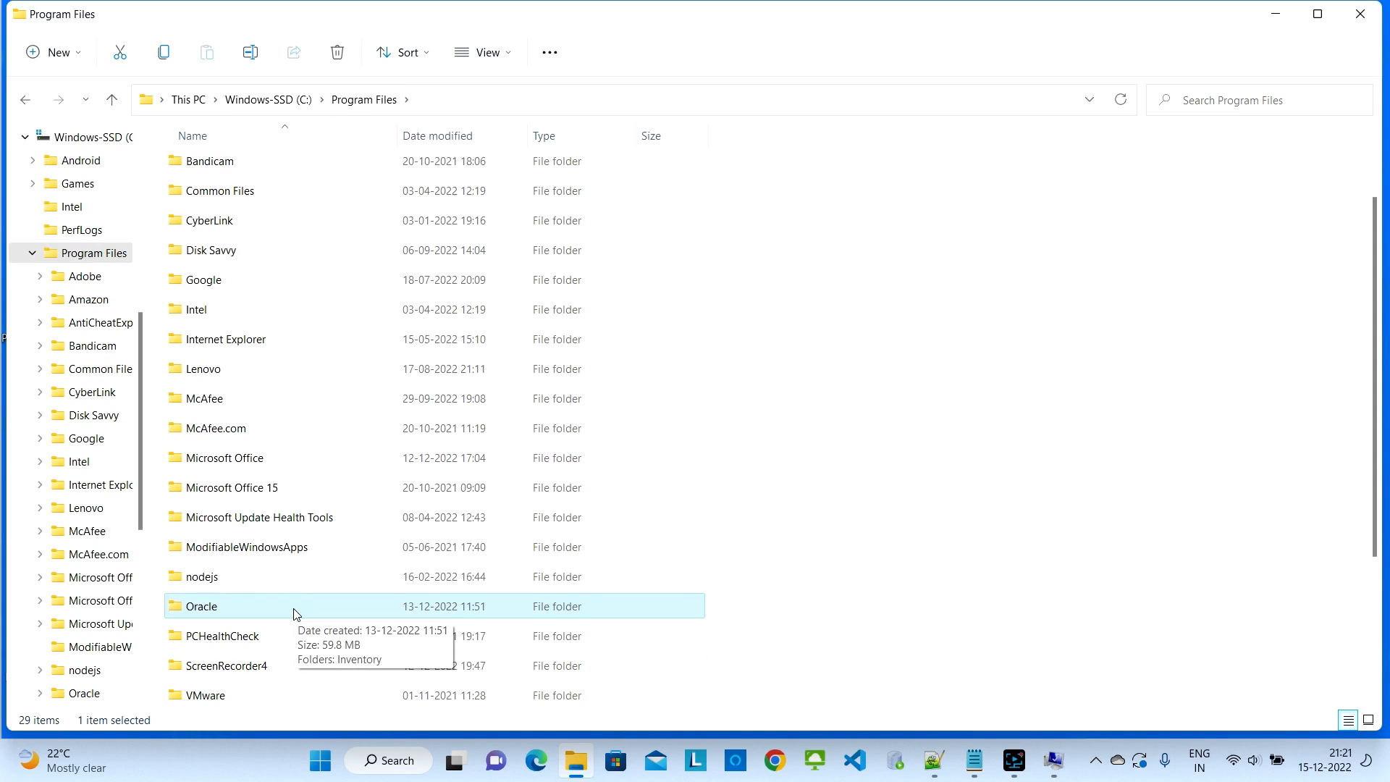
{"action": "key", "text": "Delete"}
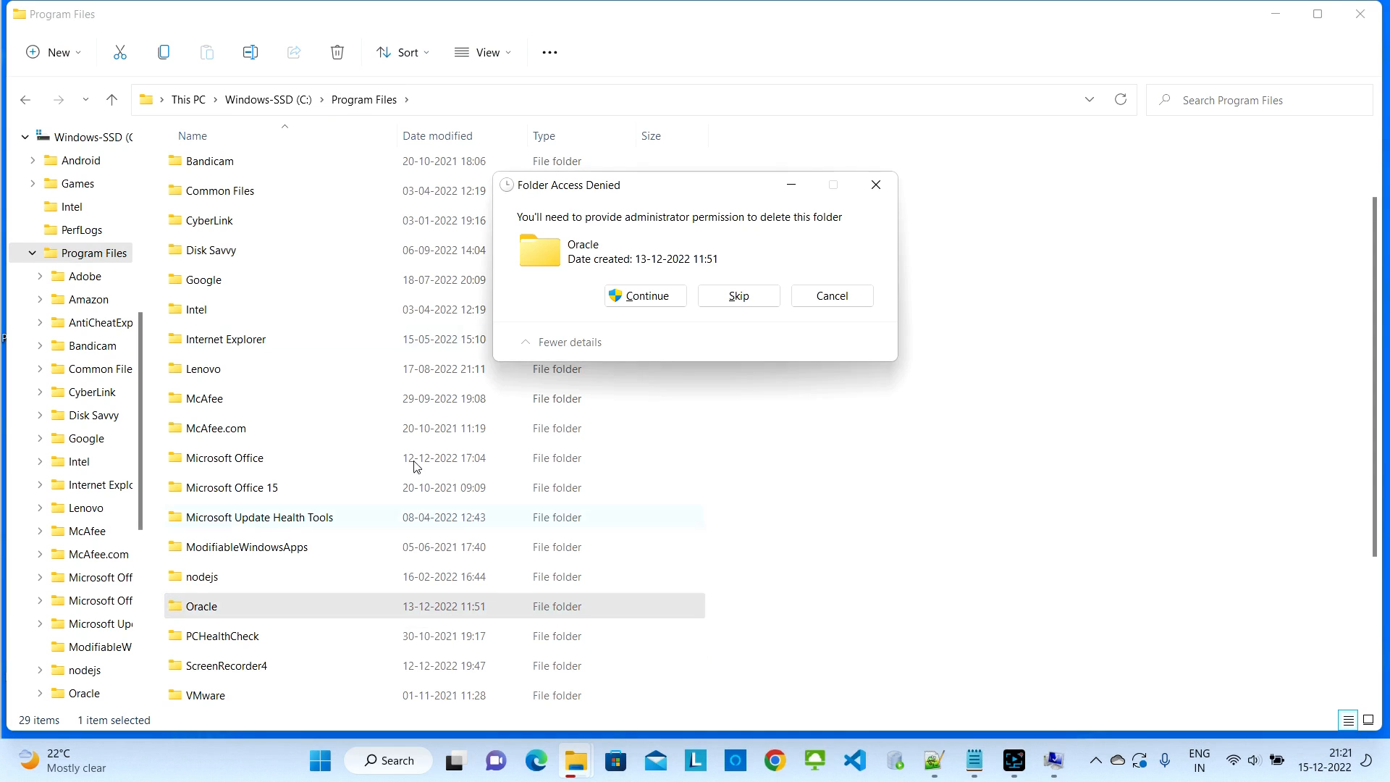
{"action": "left_click", "coordinate": [673, 298]}
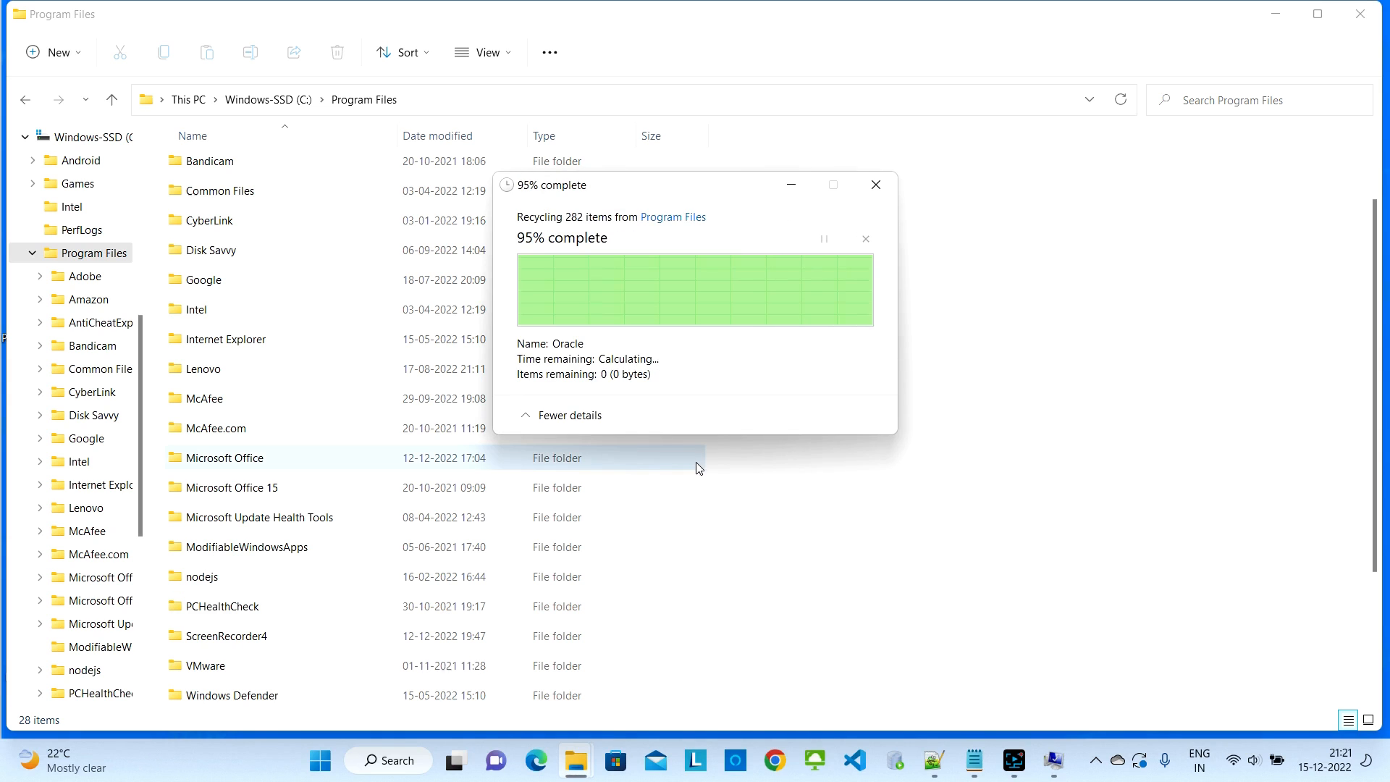
Step: Delete the Oracle folder from the current user's profile folder in C:\Users
{"action": "left_click", "coordinate": [274, 99]}
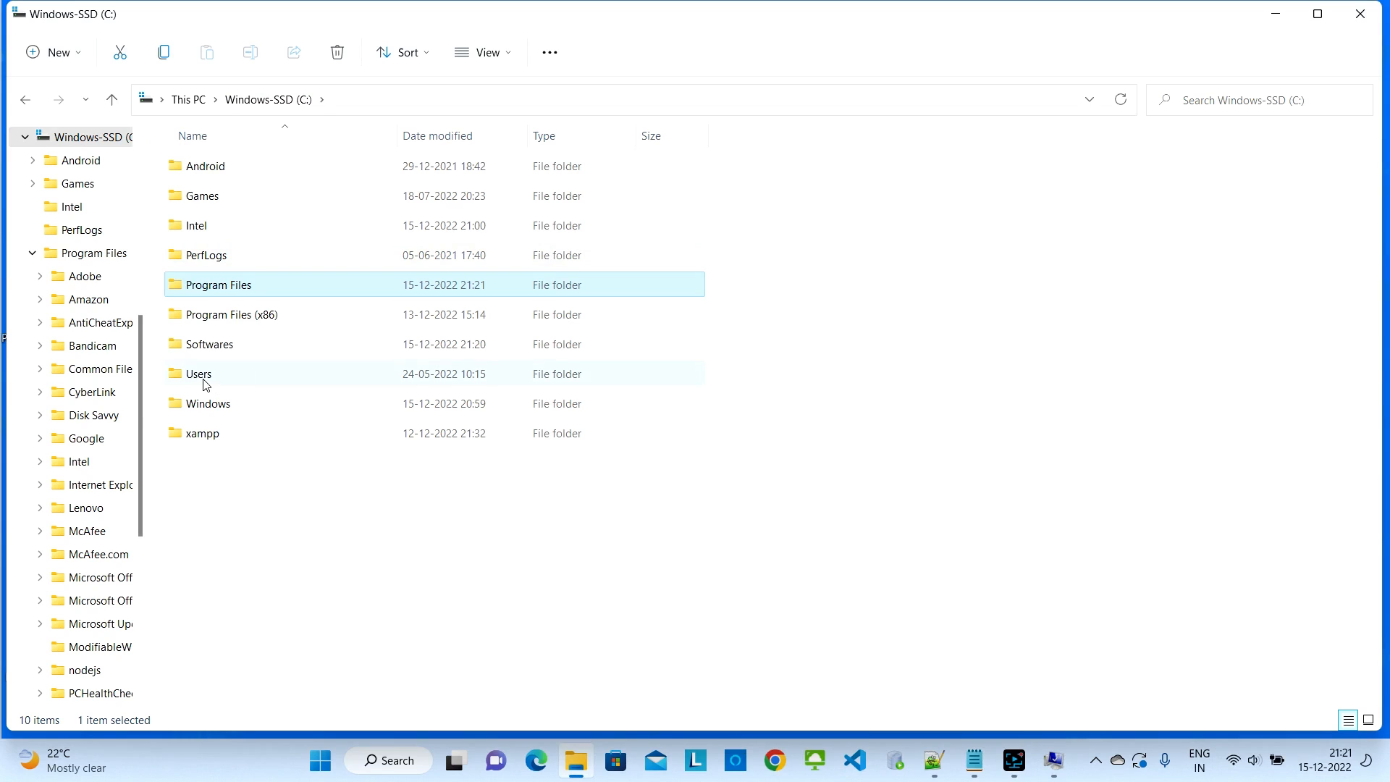
{"action": "double_click", "coordinate": [205, 384]}
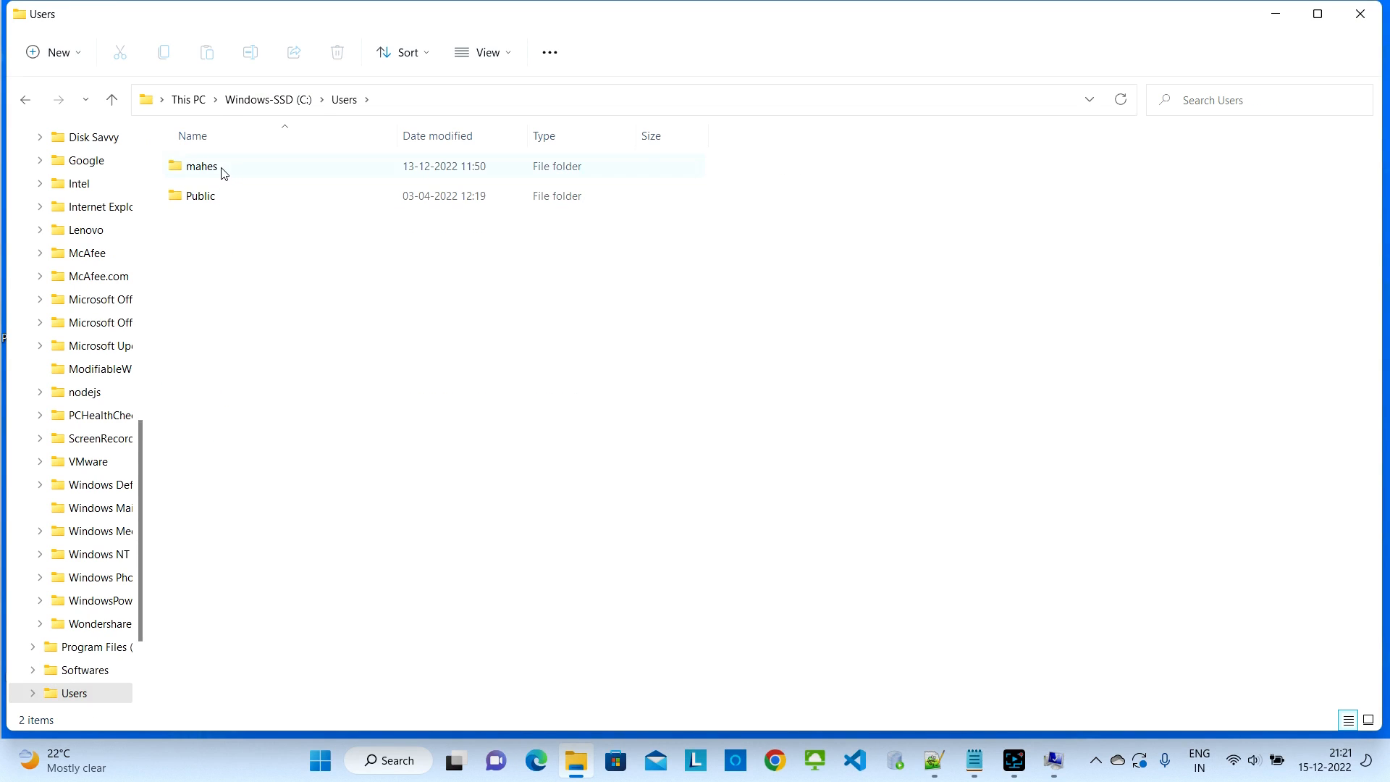
{"action": "double_click", "coordinate": [225, 174]}
{"action": "scroll", "coordinate": [333, 467], "scroll_direction": "down", "scroll_amount": 3}
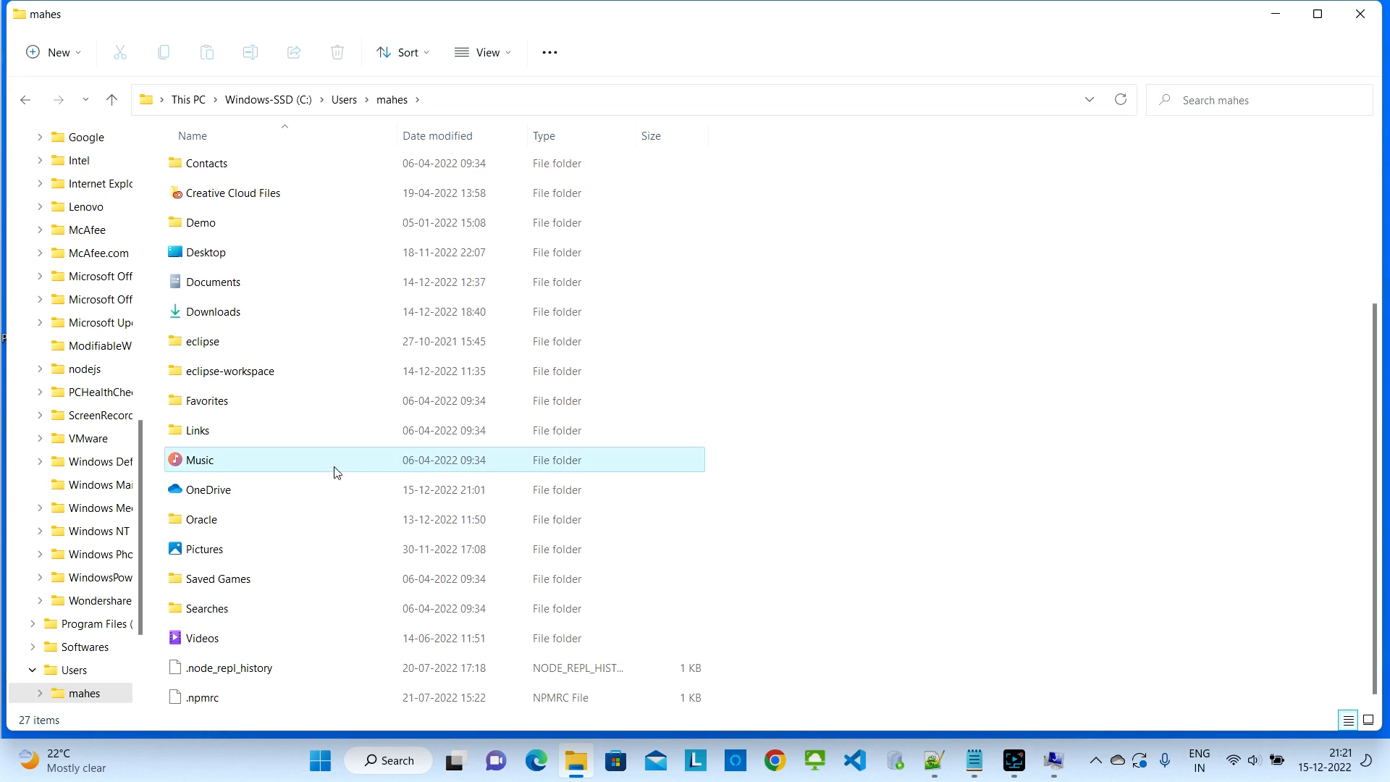
{"action": "left_click", "coordinate": [335, 479]}
{"action": "left_click", "coordinate": [241, 527]}
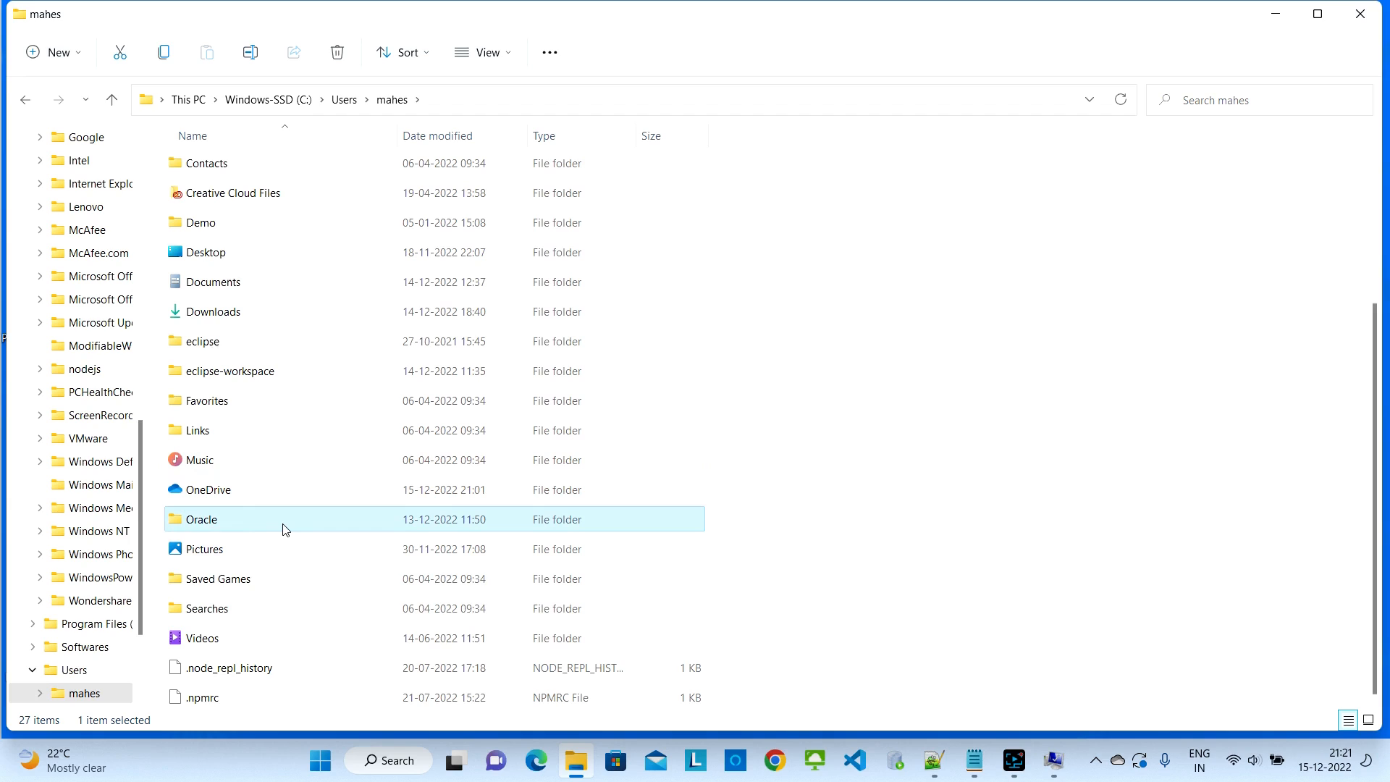
{"action": "key", "text": "Delete"}
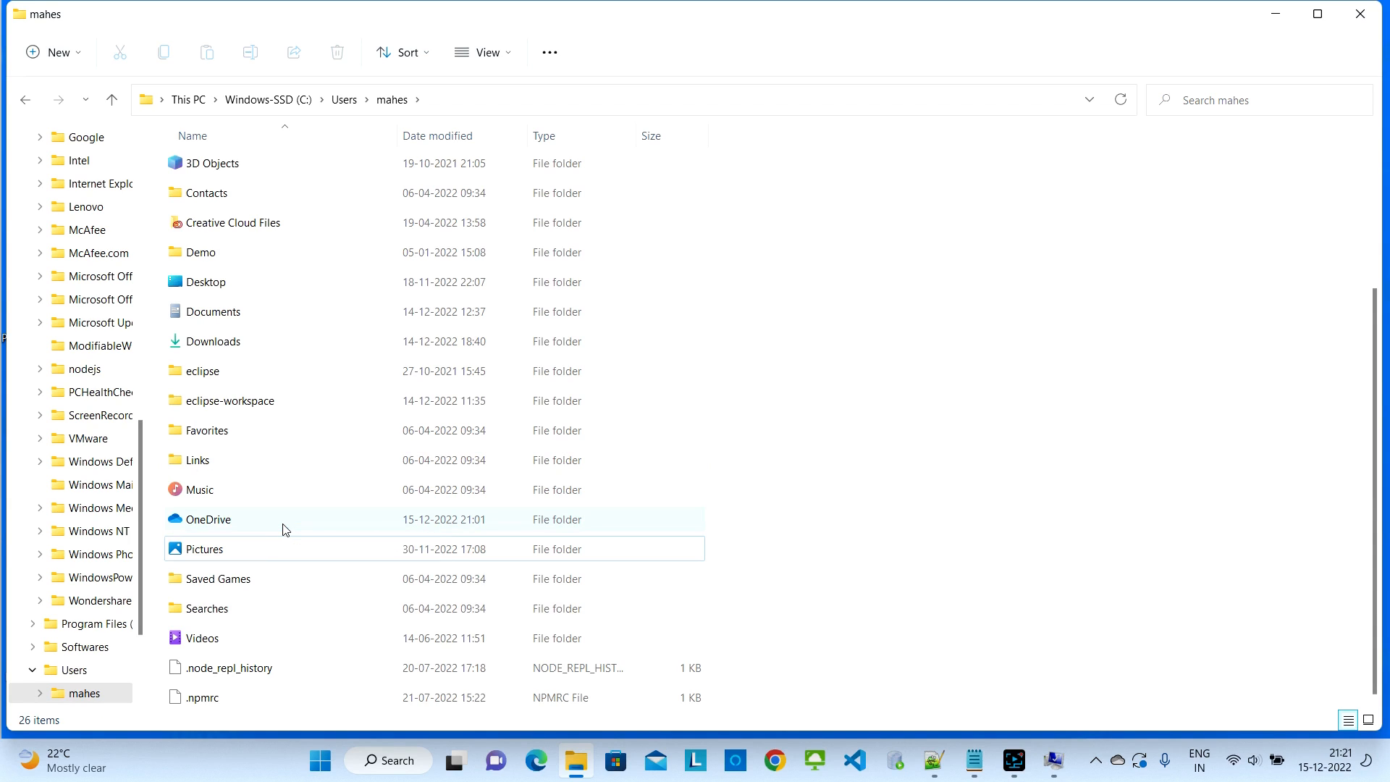
Step: Delete the C:\Softwares\Oracle\WINDOWS.X64_193000_db_home\bin entry from the system Path variable and save the environment variable changes
{"action": "left_click", "coordinate": [972, 764]}
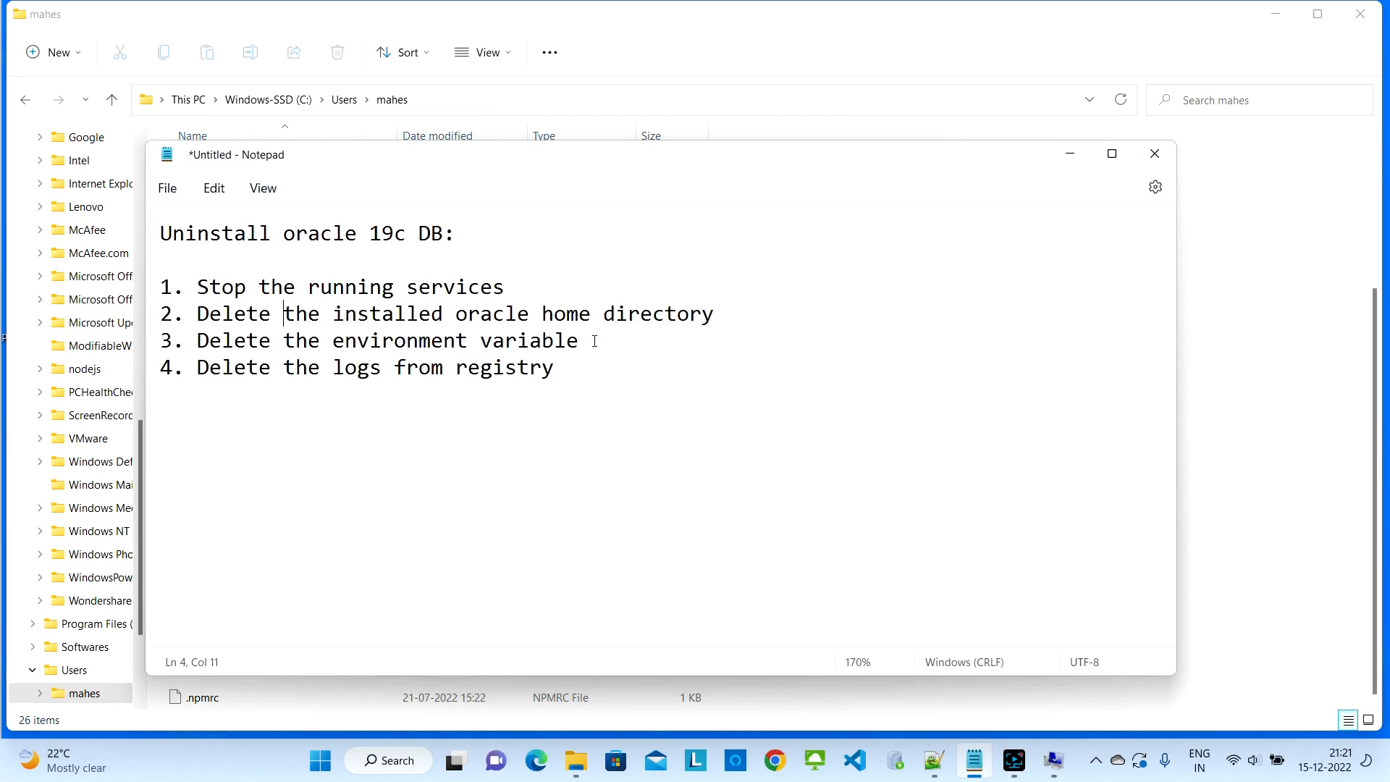
{"action": "left_click_drag", "start_coordinate": [594, 341], "coordinate": [282, 346]}
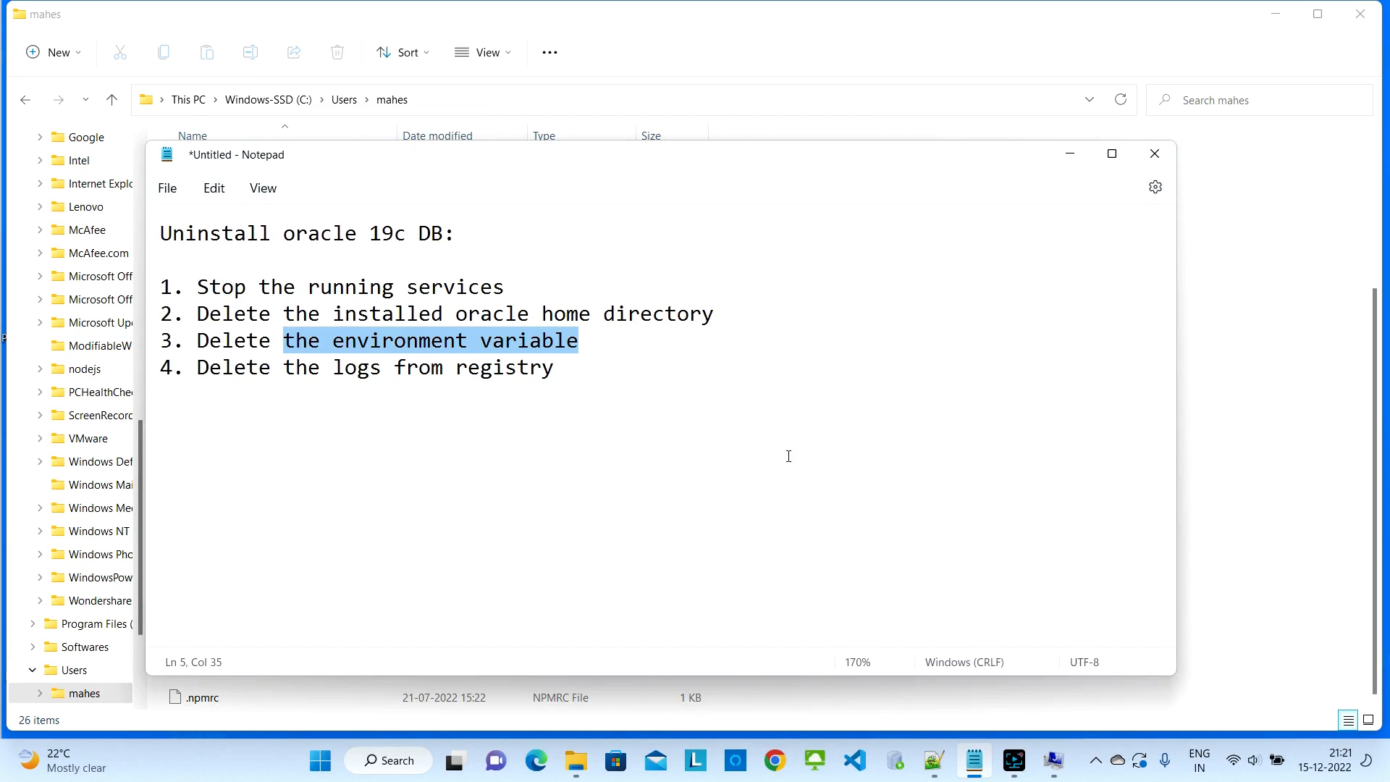
{"action": "left_click", "coordinate": [1055, 761]}
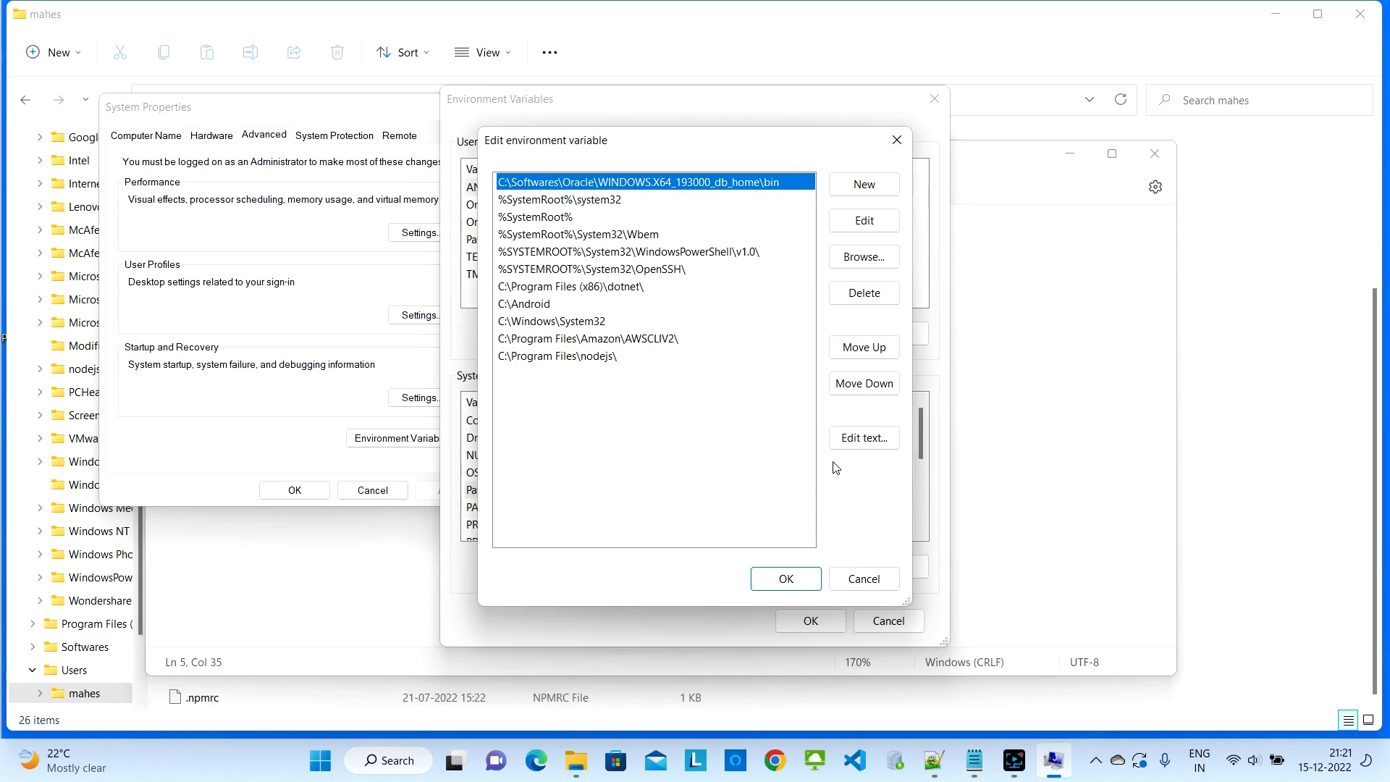
{"action": "left_click", "coordinate": [896, 141]}
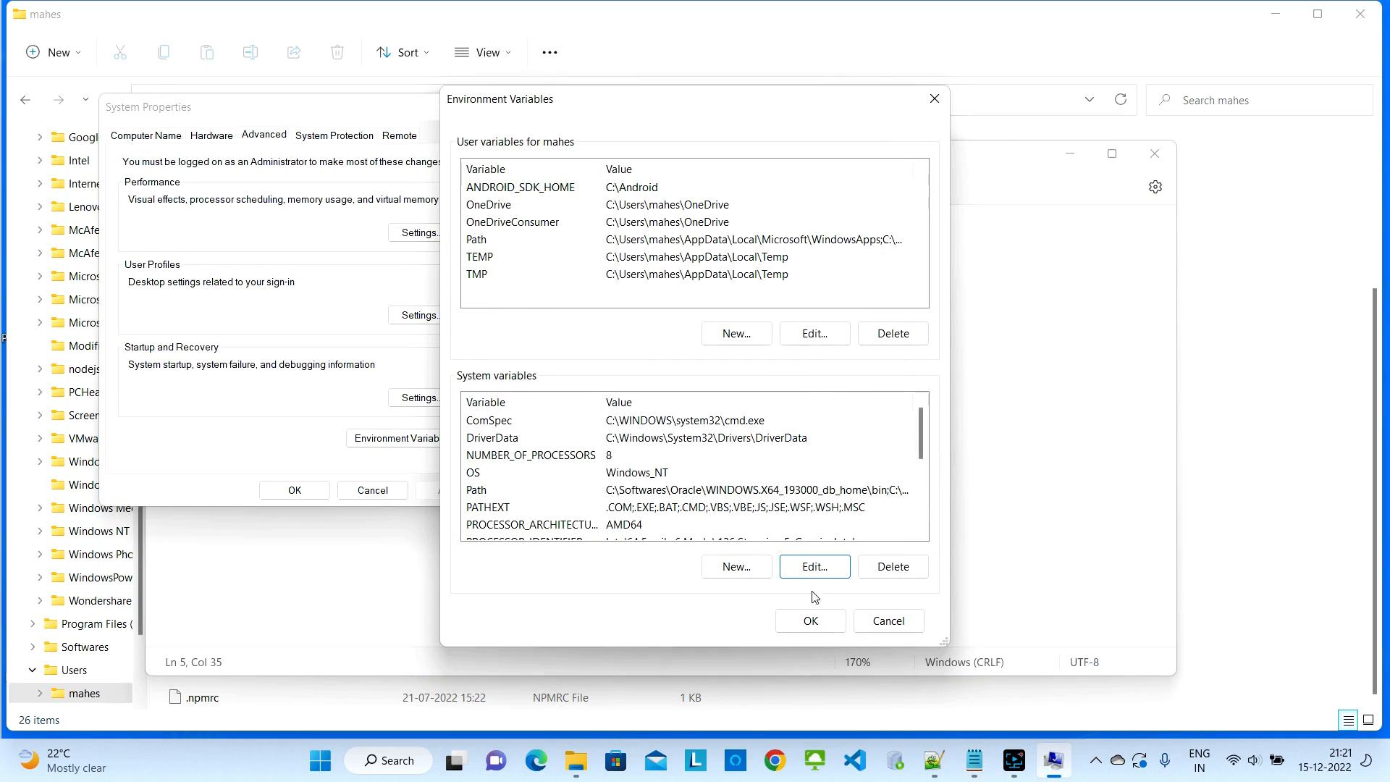
{"action": "double_click", "coordinate": [544, 490]}
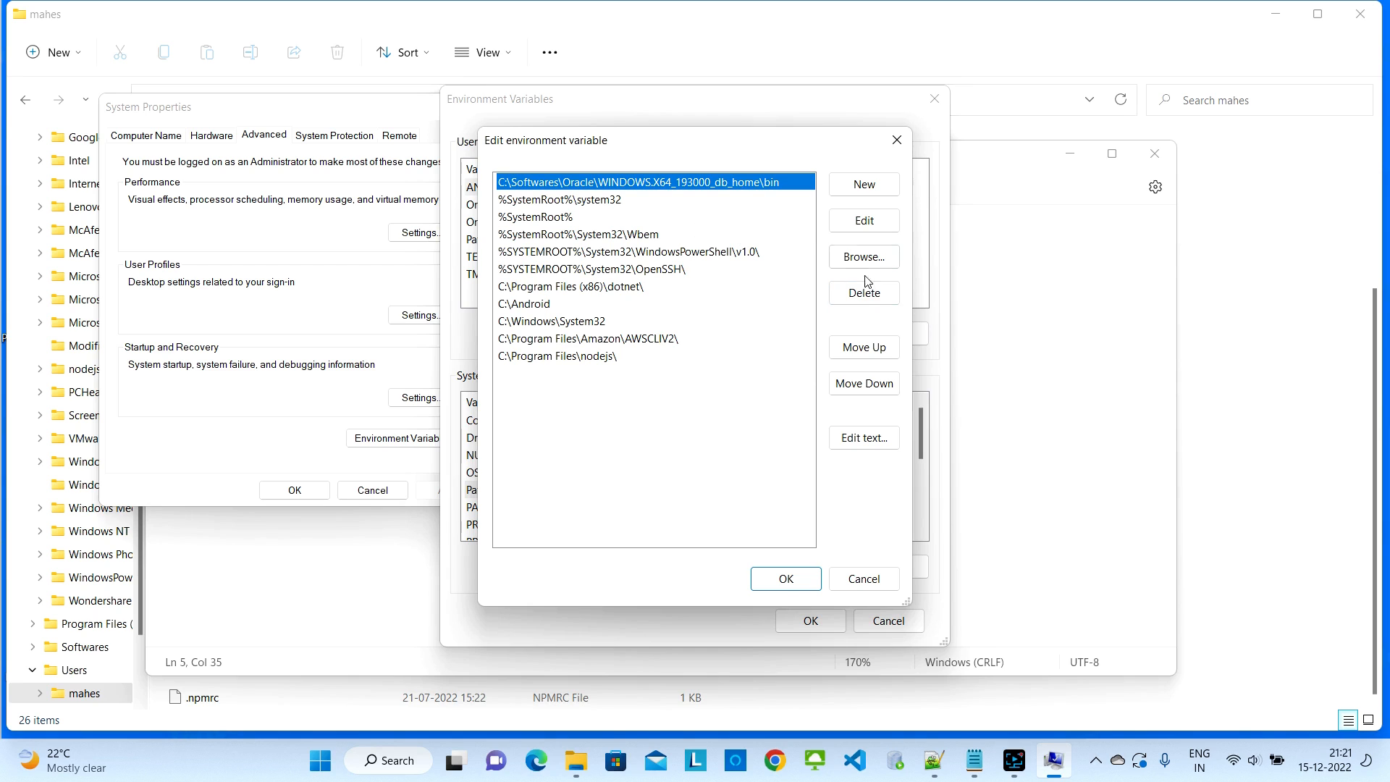
{"action": "left_click", "coordinate": [875, 297]}
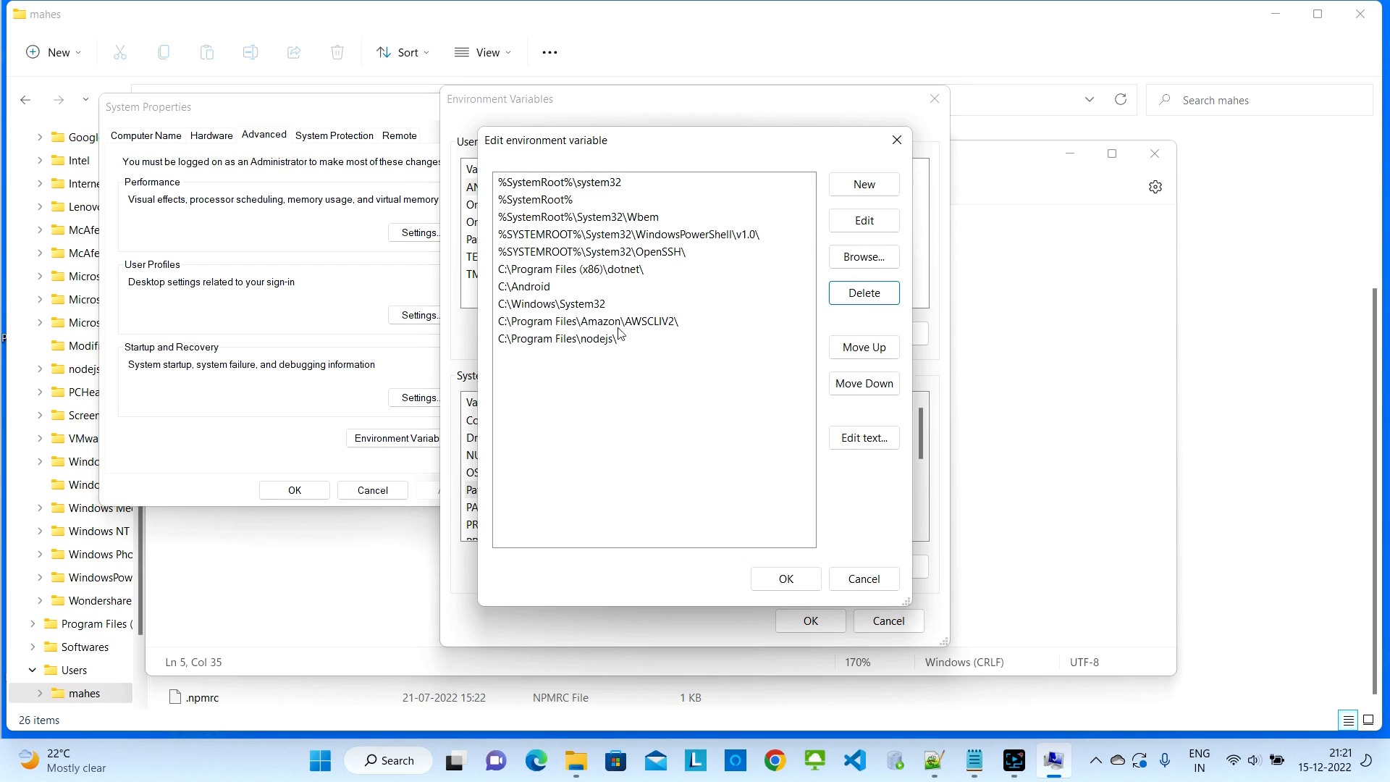
{"action": "left_click", "coordinate": [760, 579]}
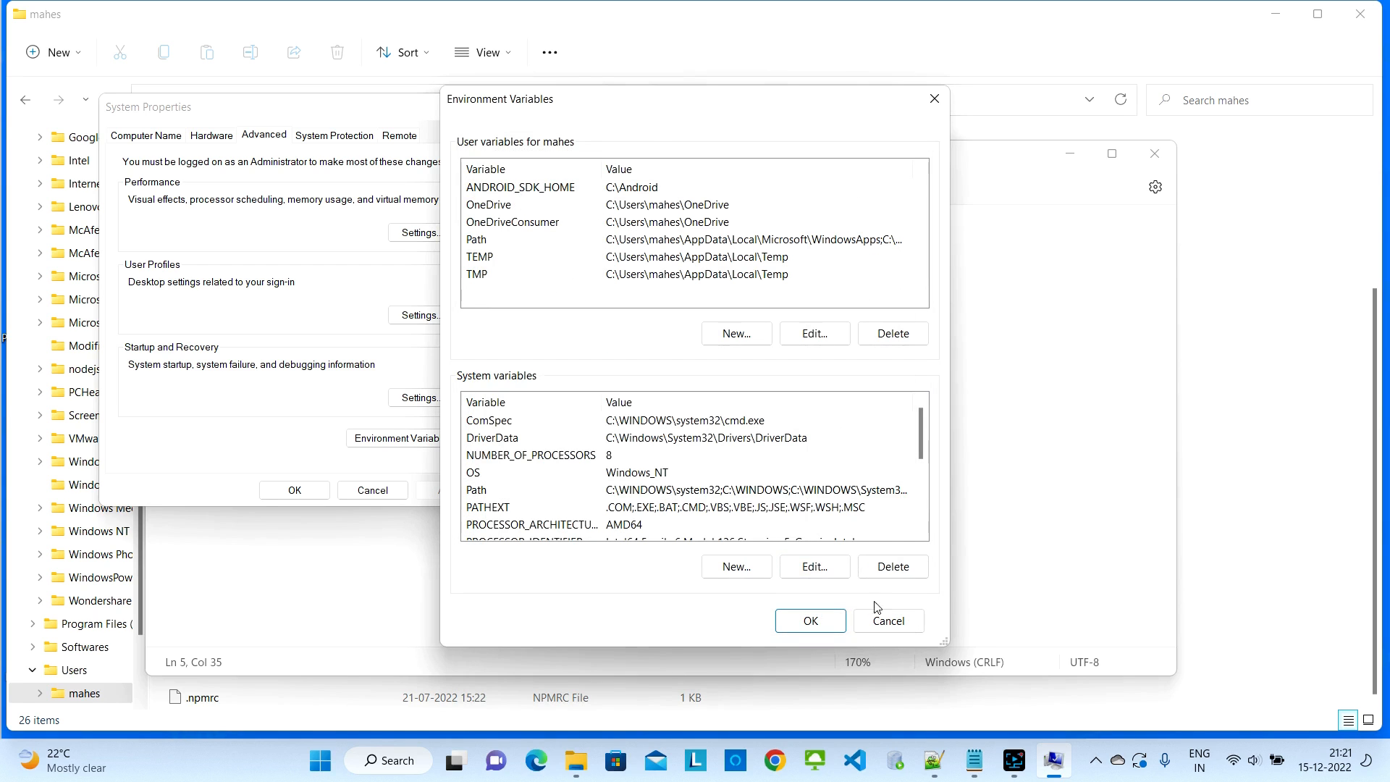
{"action": "left_click", "coordinate": [811, 621]}
{"action": "left_click", "coordinate": [319, 491]}
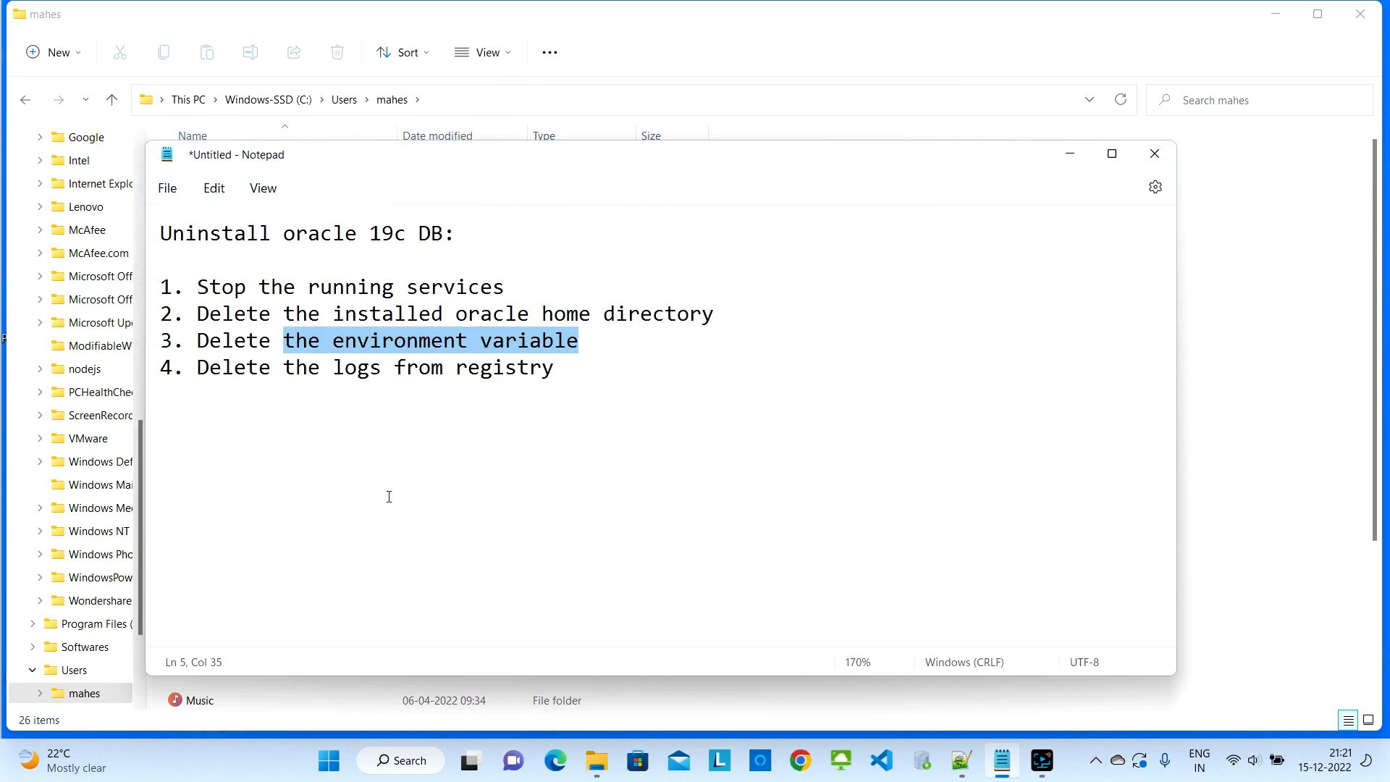
Step: Mark the registry logs item in the Notepad checklist and open the Registry Editor
{"action": "left_click", "coordinate": [619, 378]}
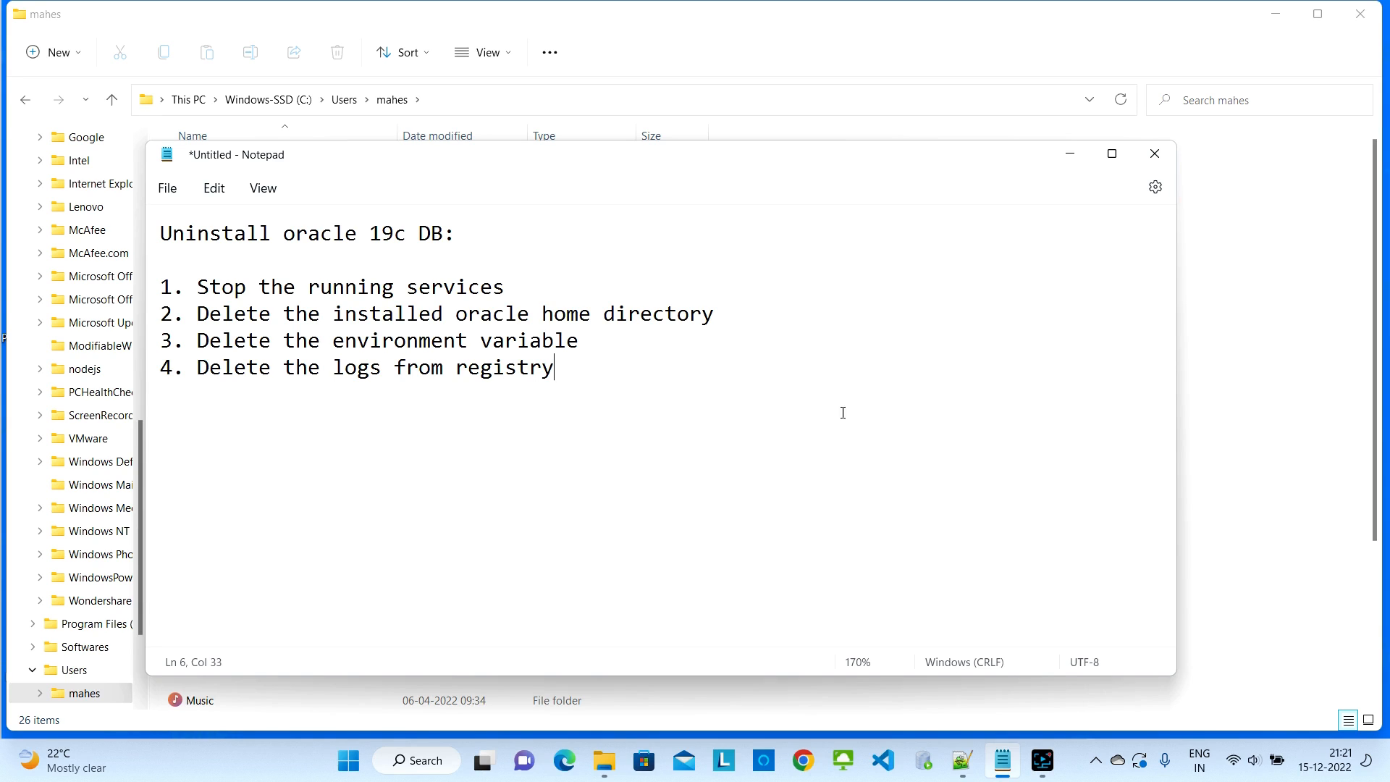
{"action": "left_click", "coordinate": [422, 761]}
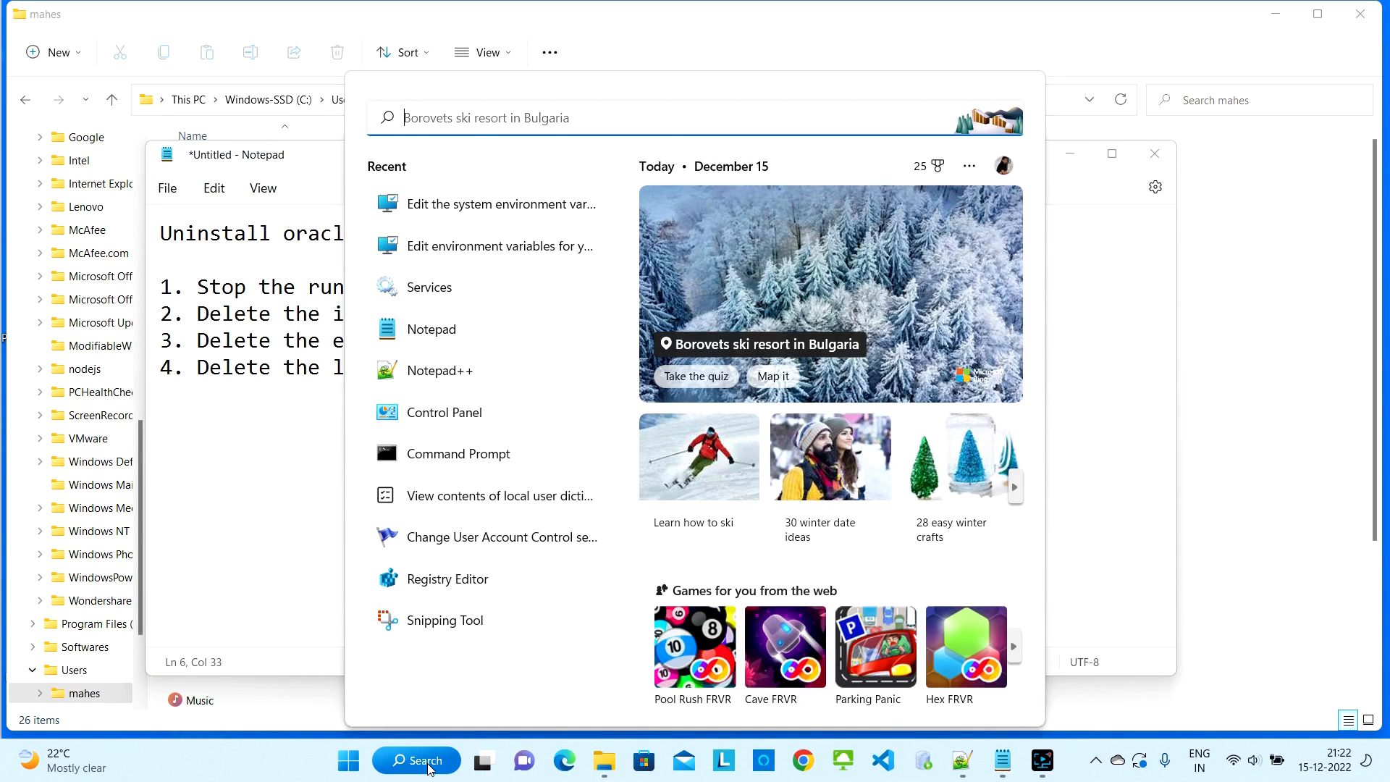
{"action": "type", "text": "reg"}
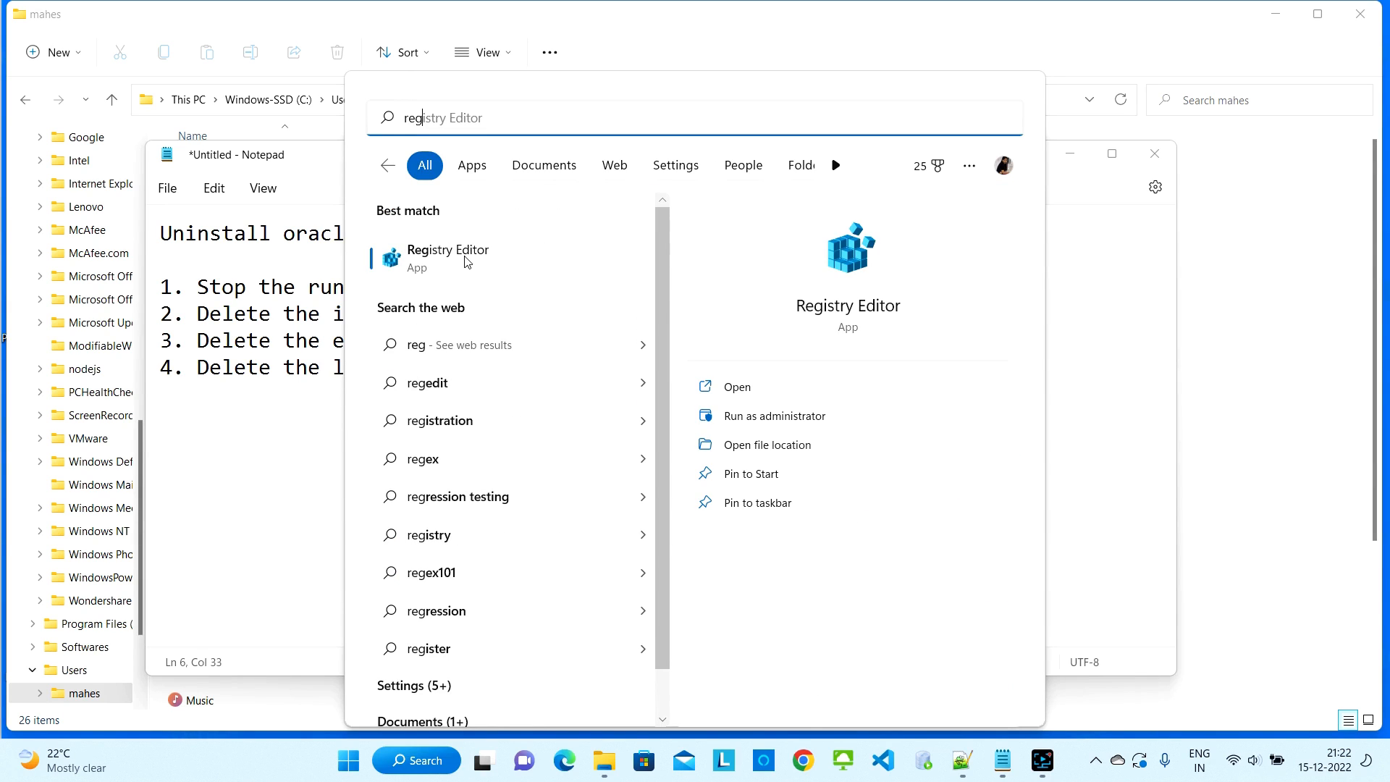
{"action": "left_click", "coordinate": [508, 282]}
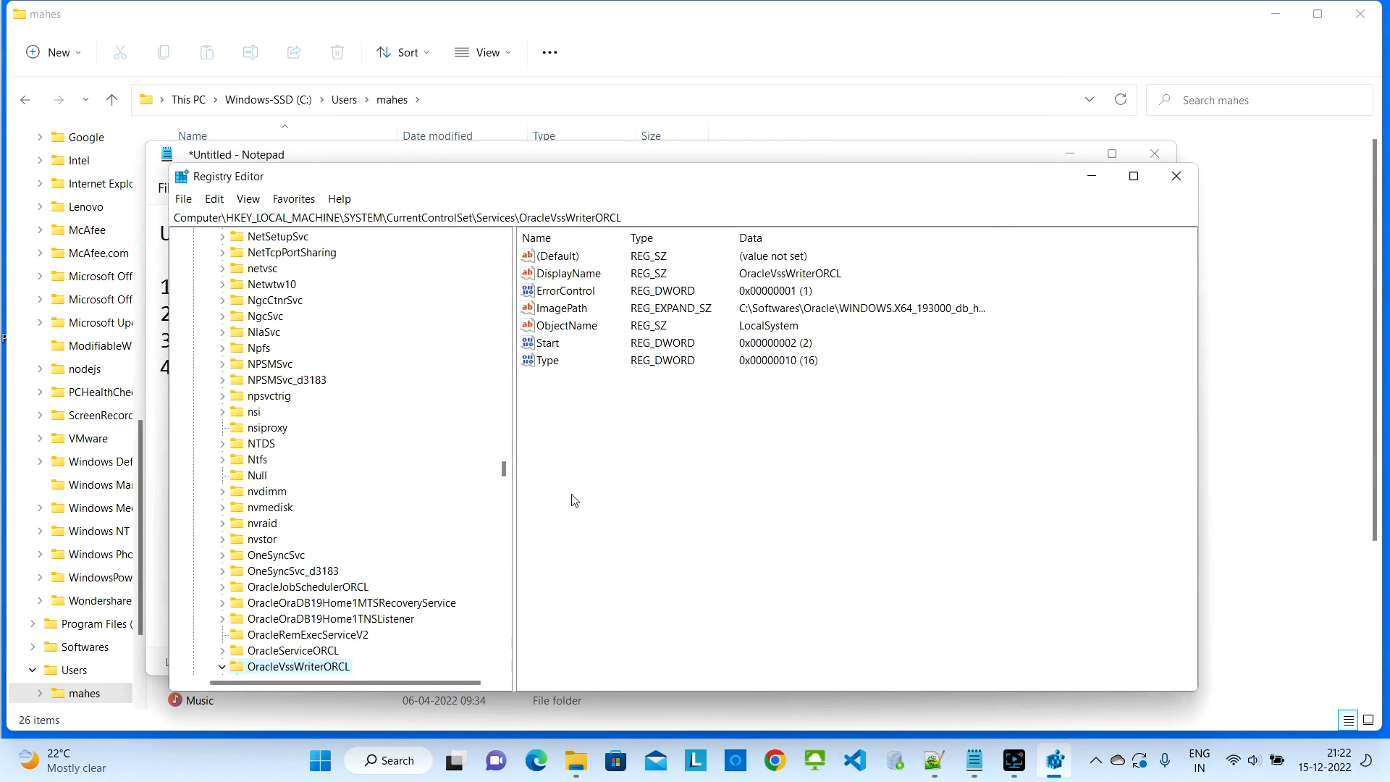
Step: Collapse the open branches of the registry tree and expand HKEY_LOCAL_MACHINE\SOFTWARE\ORACLE
{"action": "left_click_drag", "start_coordinate": [505, 471], "coordinate": [505, 242]}
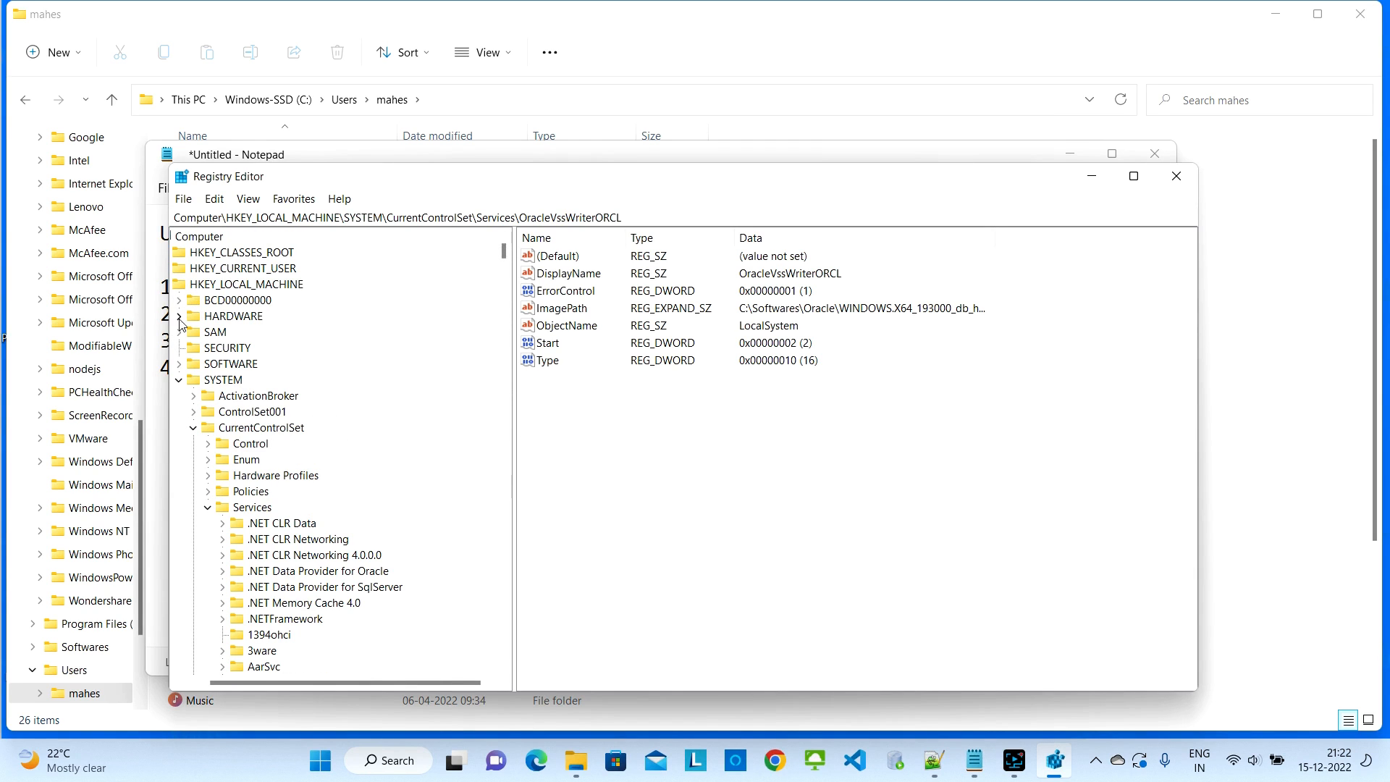
{"action": "left_click", "coordinate": [178, 380]}
{"action": "left_click", "coordinate": [193, 285]}
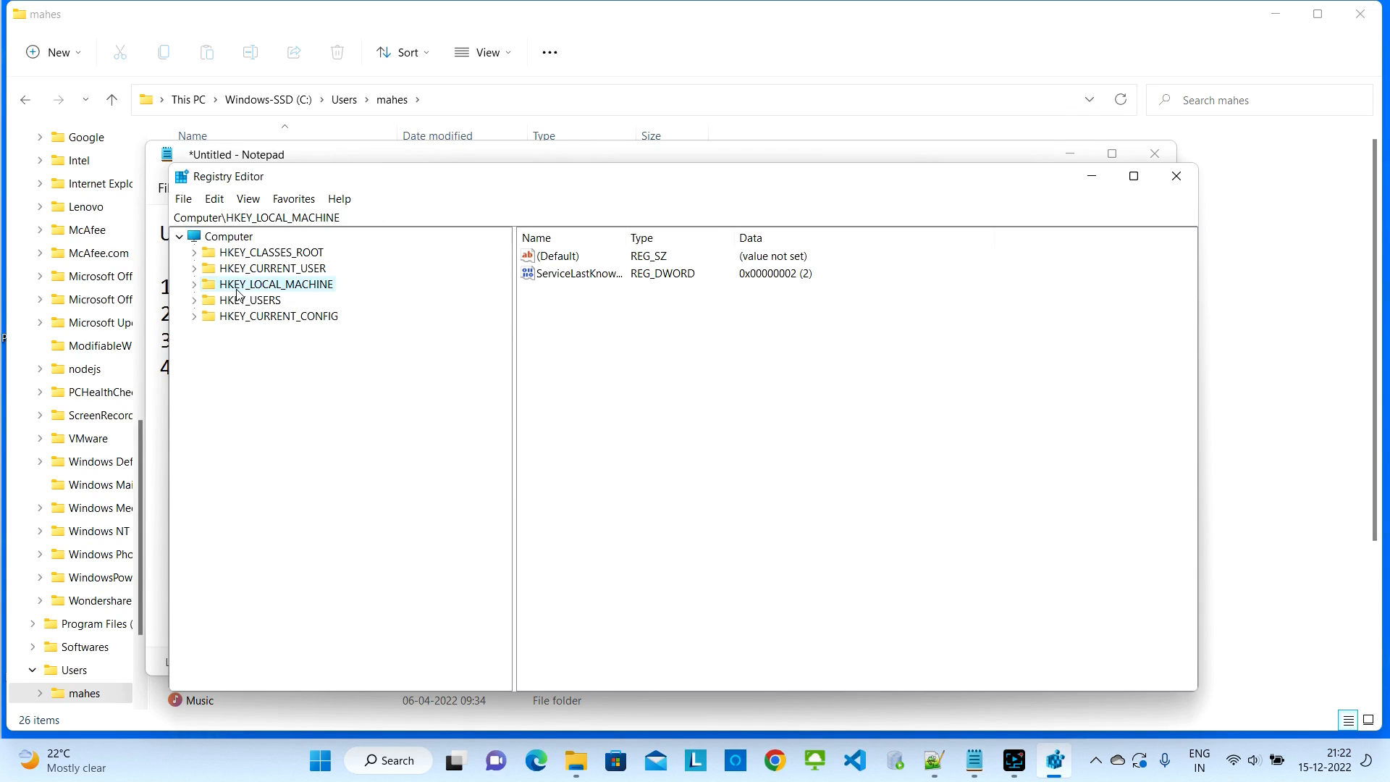
{"action": "left_click", "coordinate": [194, 286]}
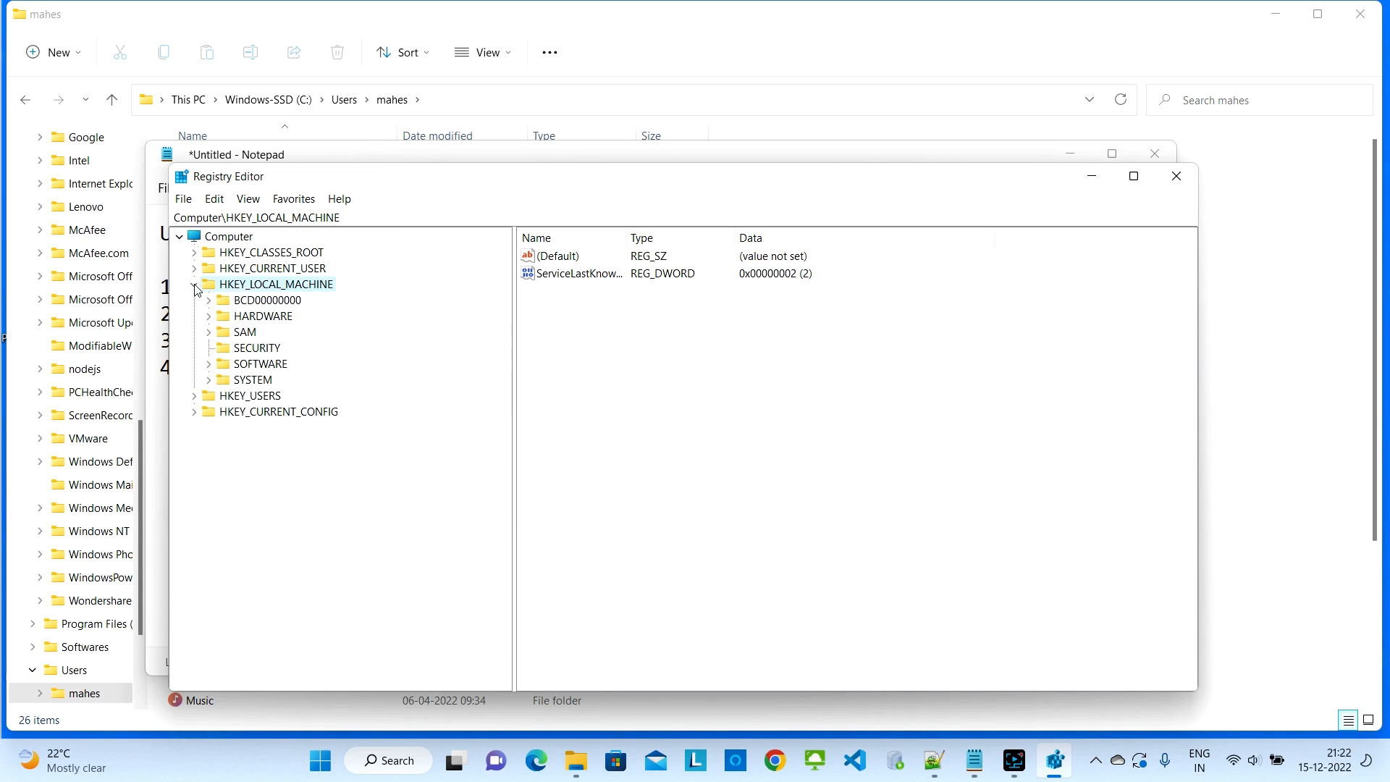
{"action": "left_click", "coordinate": [209, 364]}
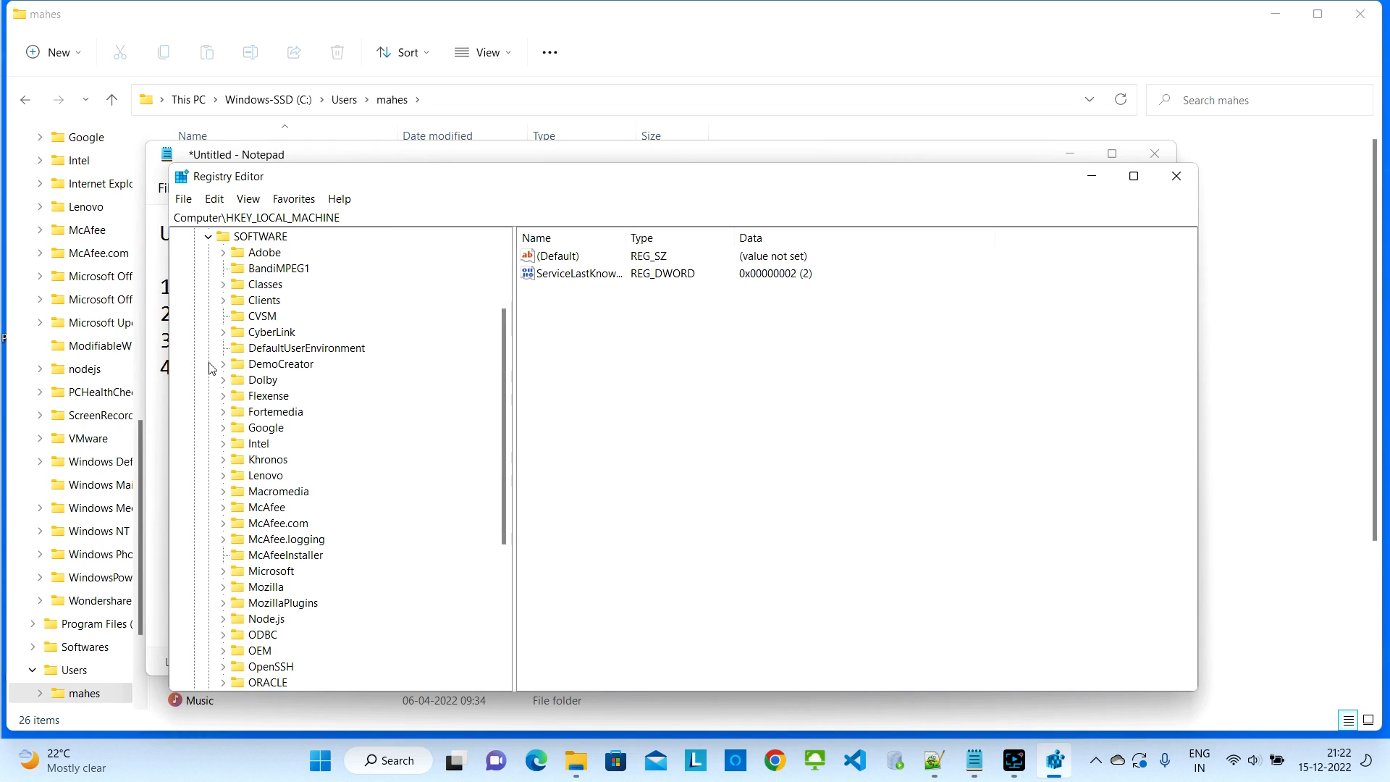
{"action": "left_click", "coordinate": [279, 491]}
{"action": "key", "text": "o"}
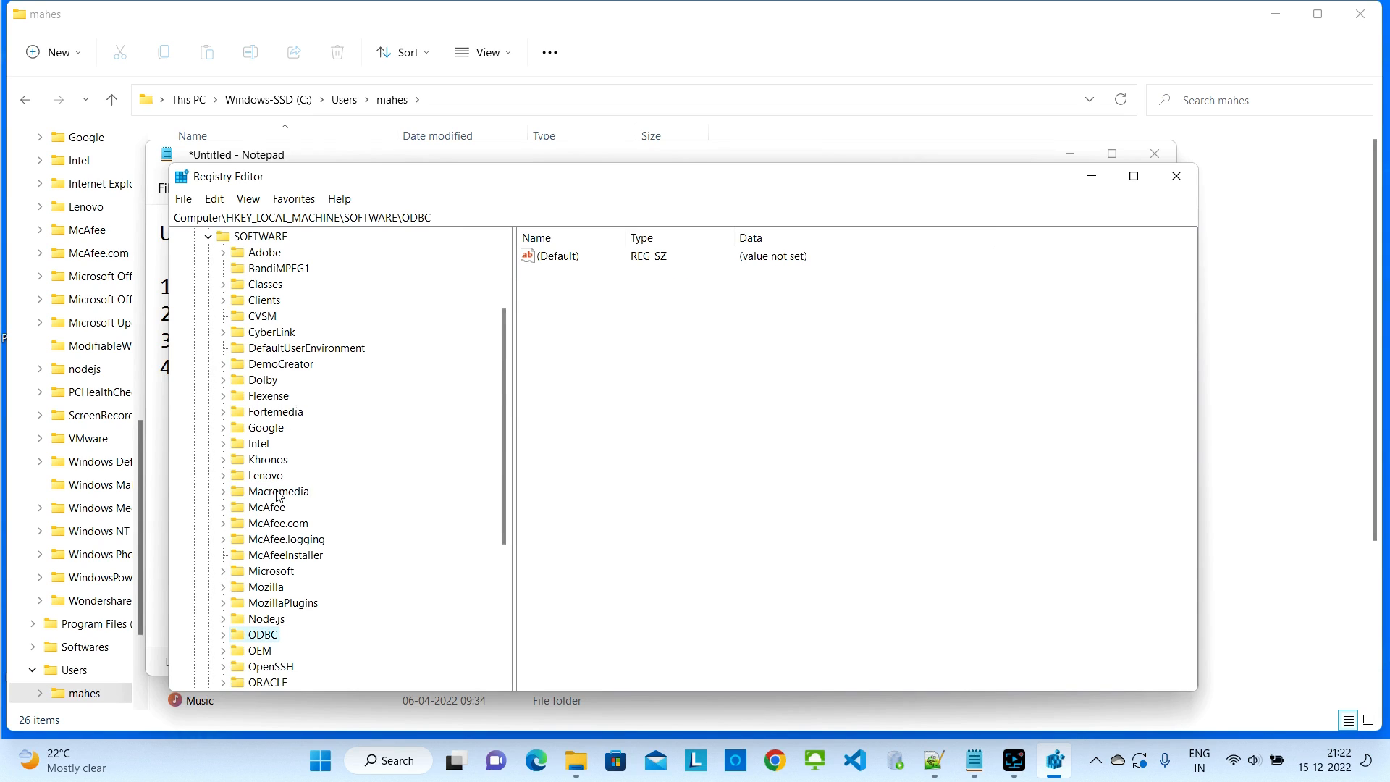
{"action": "scroll", "coordinate": [300, 614], "scroll_direction": "down", "scroll_amount": 5}
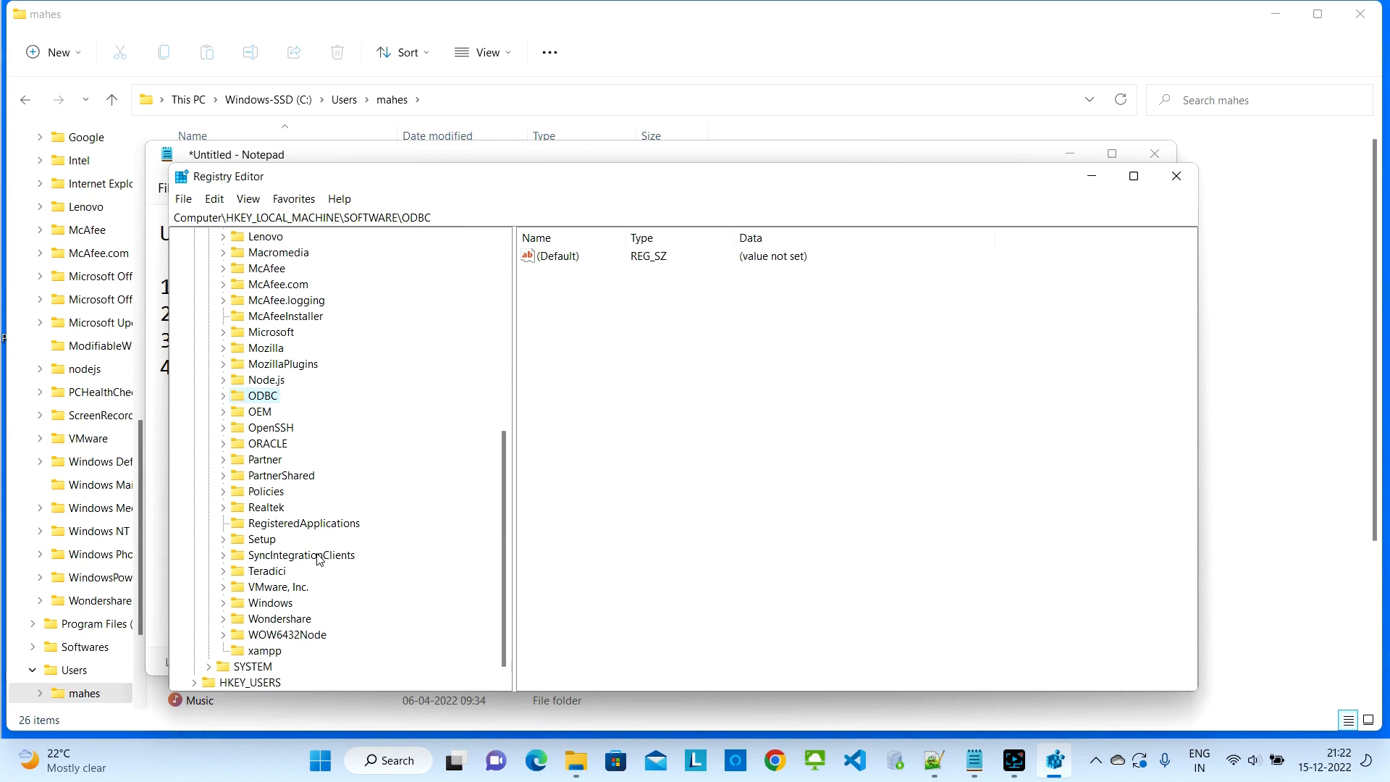
{"action": "left_click", "coordinate": [223, 444]}
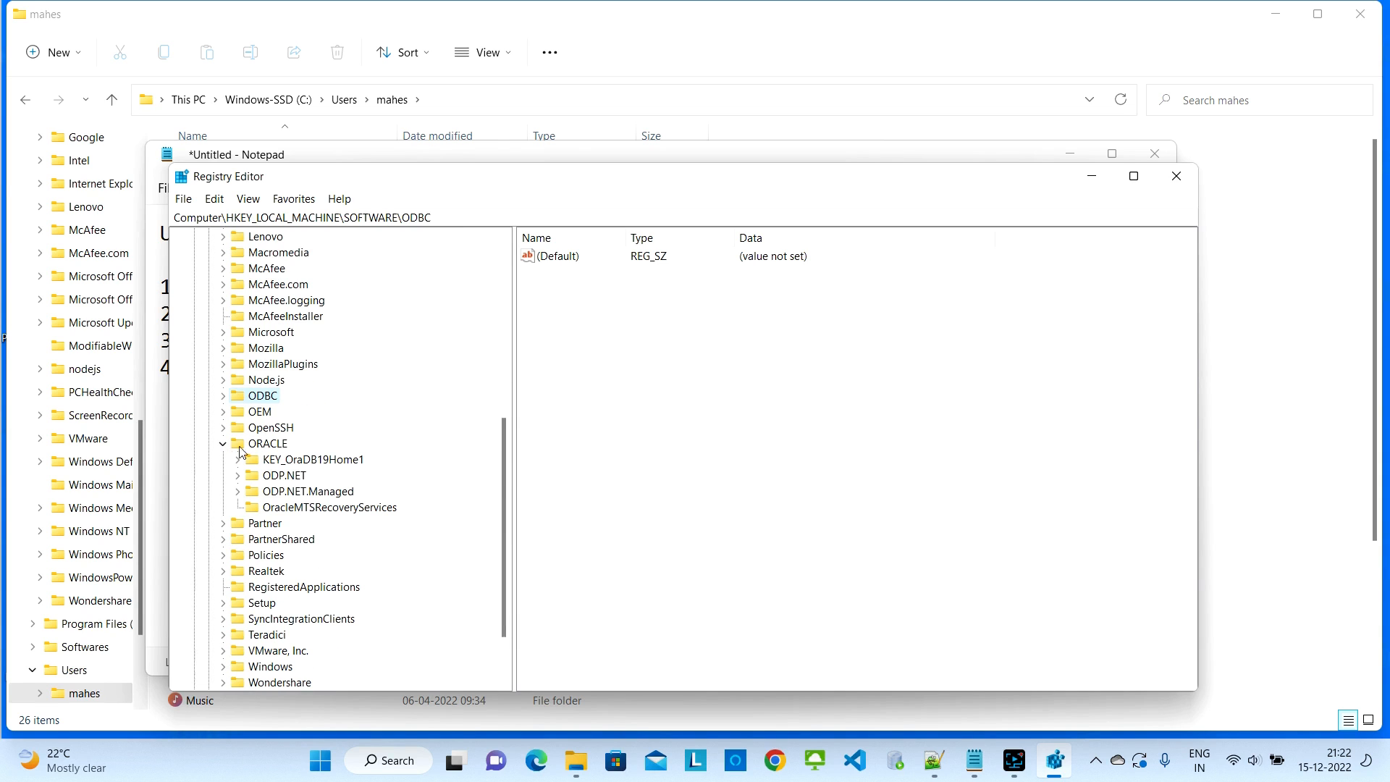
Step: Delete the KEY_OraDB19Home1, ODP.NET, ODP.NET.Managed and OracleMTSRecoveryServices subkeys from the ORACLE key
{"action": "left_click", "coordinate": [293, 464]}
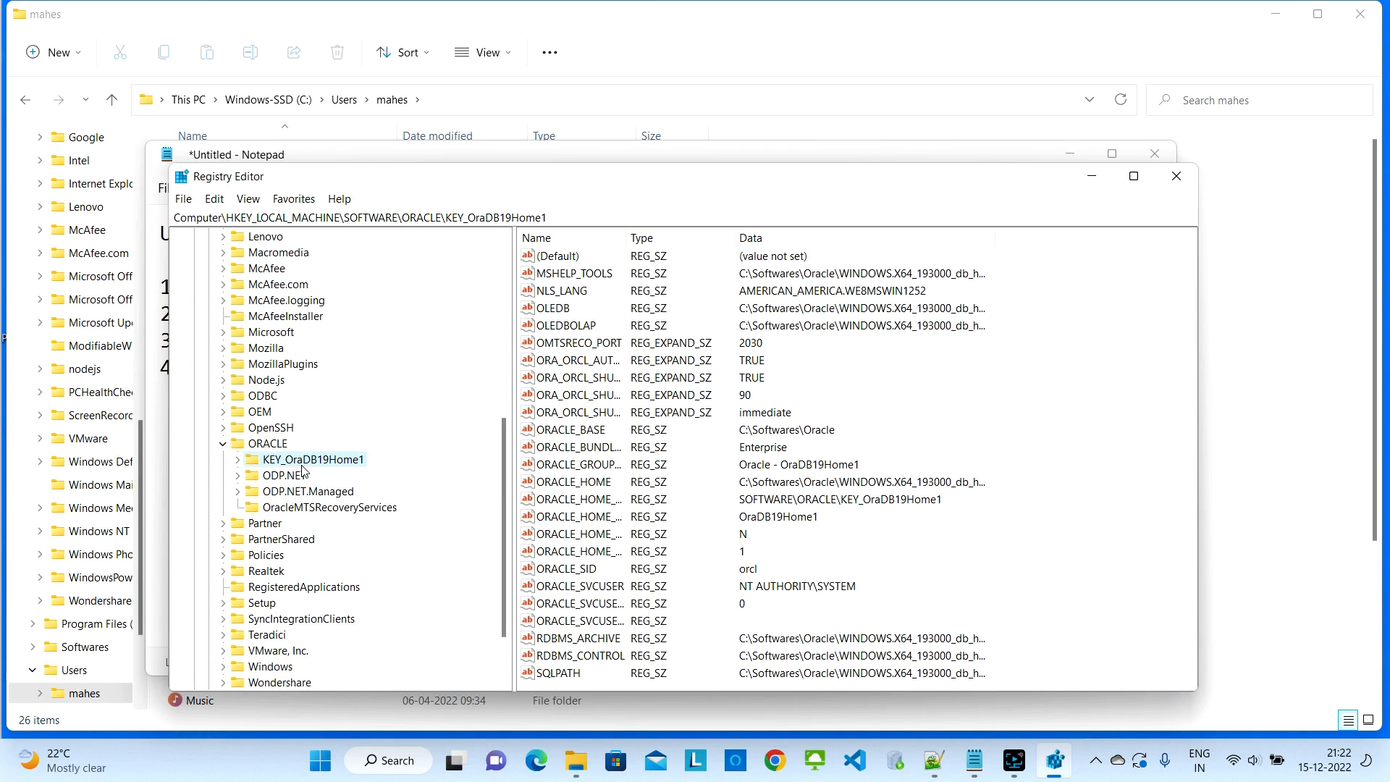
{"action": "key", "text": "Delete"}
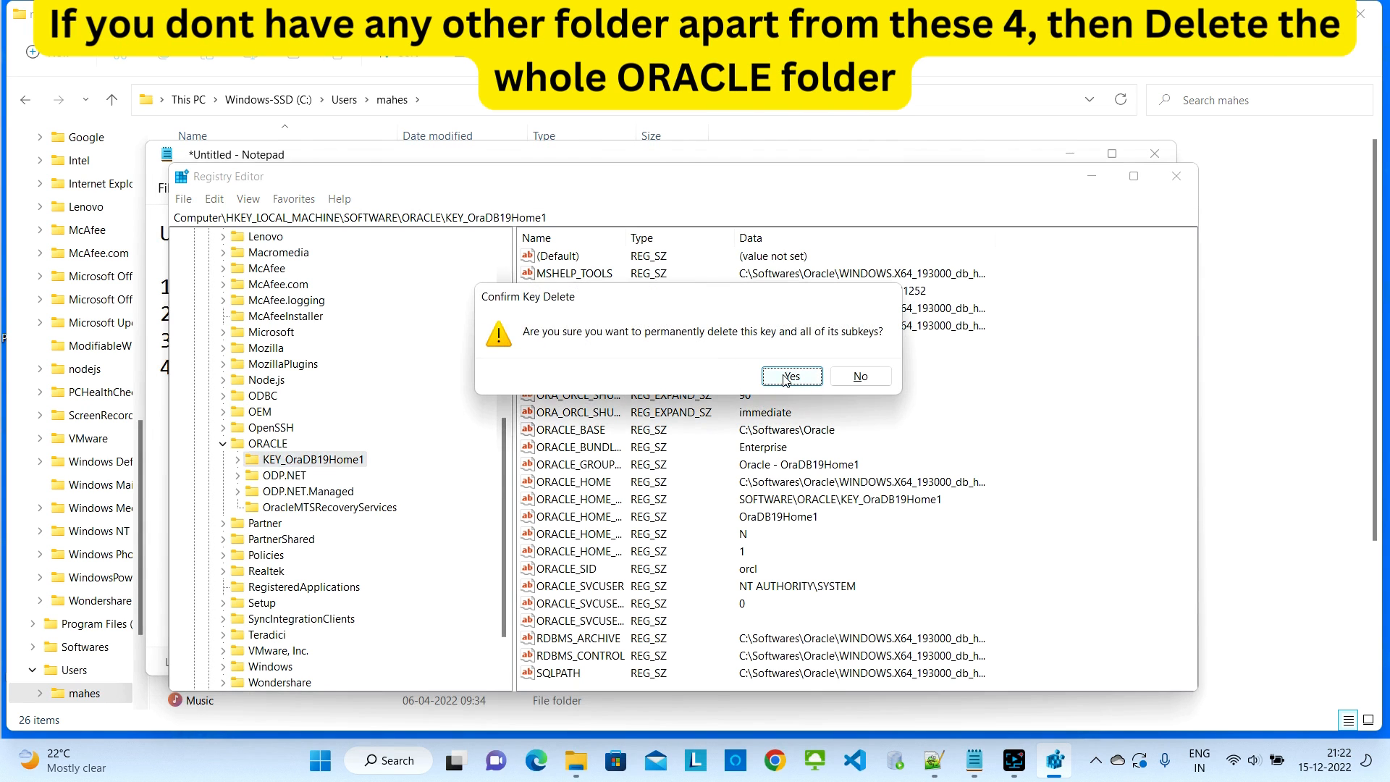
{"action": "left_click", "coordinate": [790, 376]}
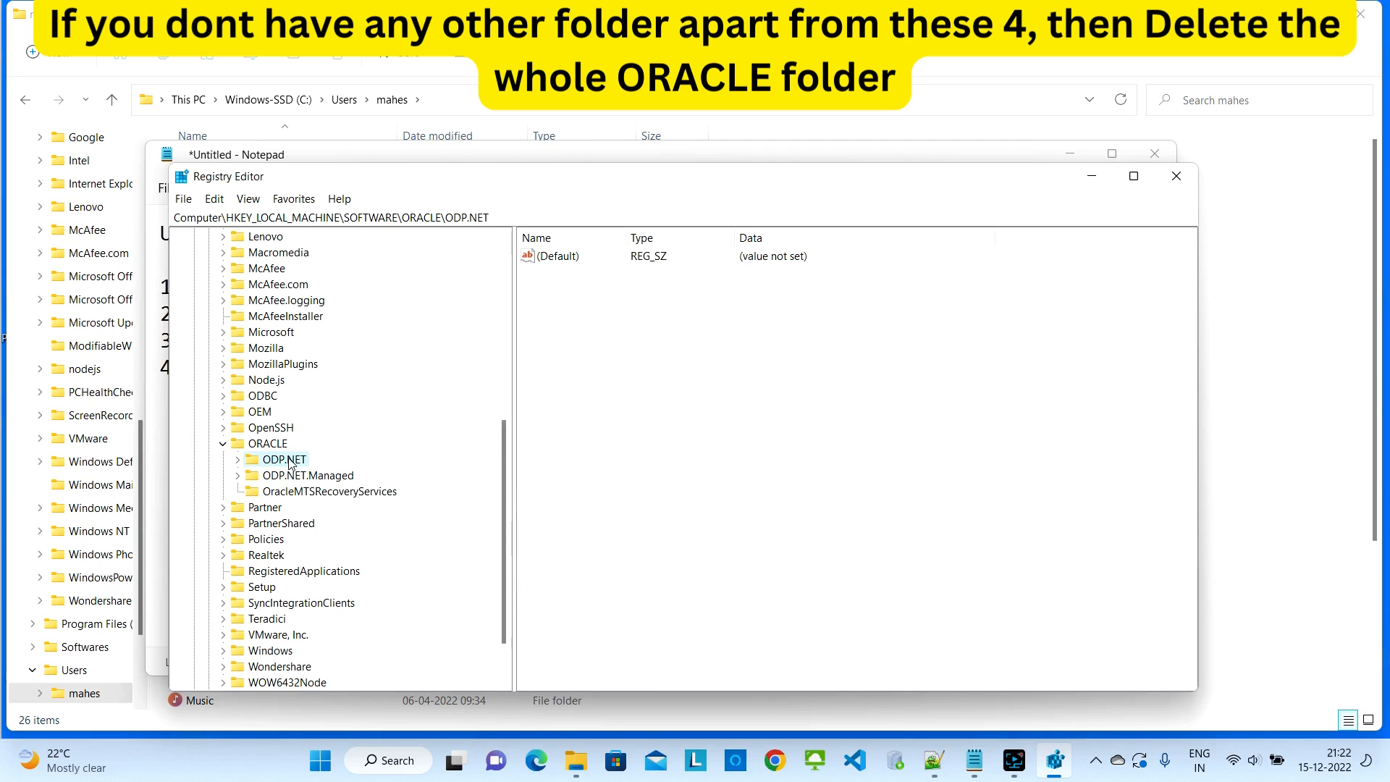
{"action": "key", "text": "Delete"}
{"action": "left_click", "coordinate": [774, 374]}
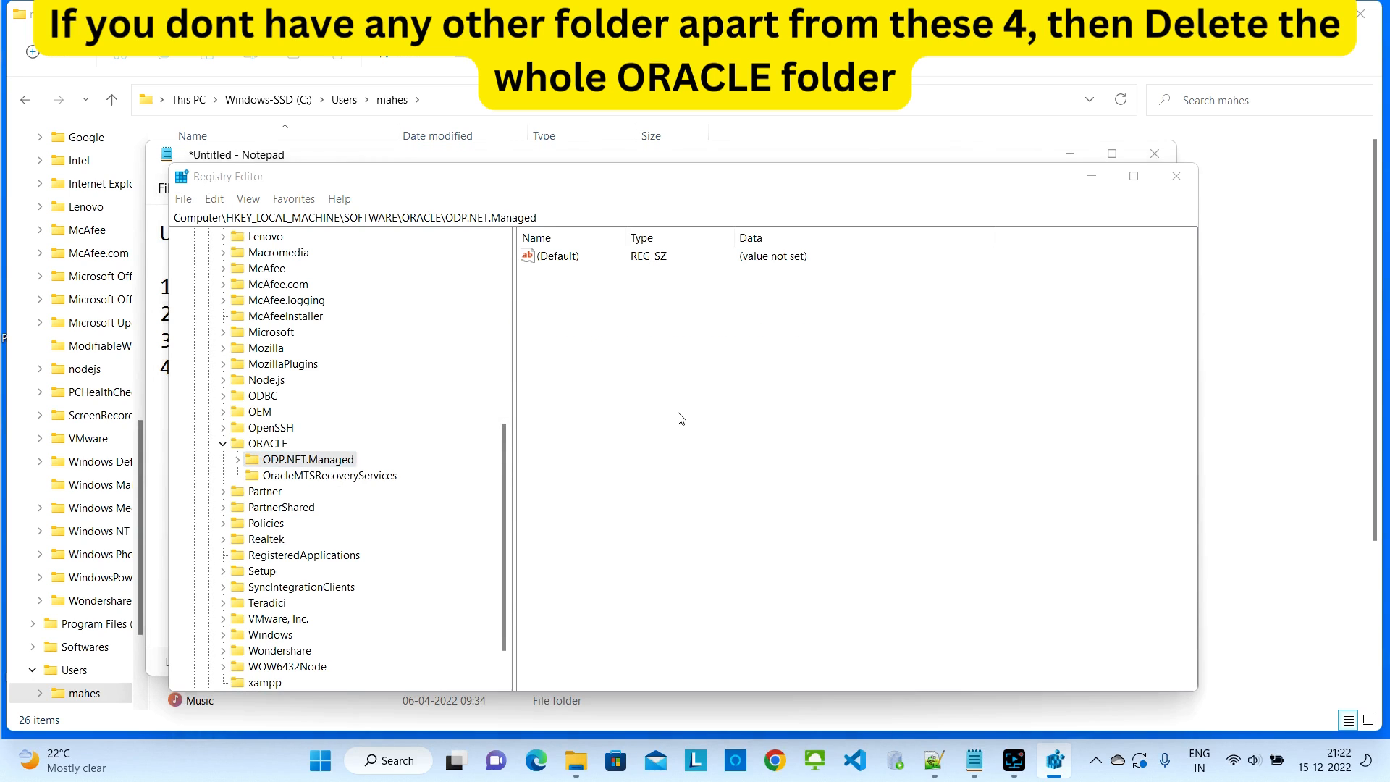
{"action": "key", "text": "Delete"}
{"action": "left_click", "coordinate": [789, 377]}
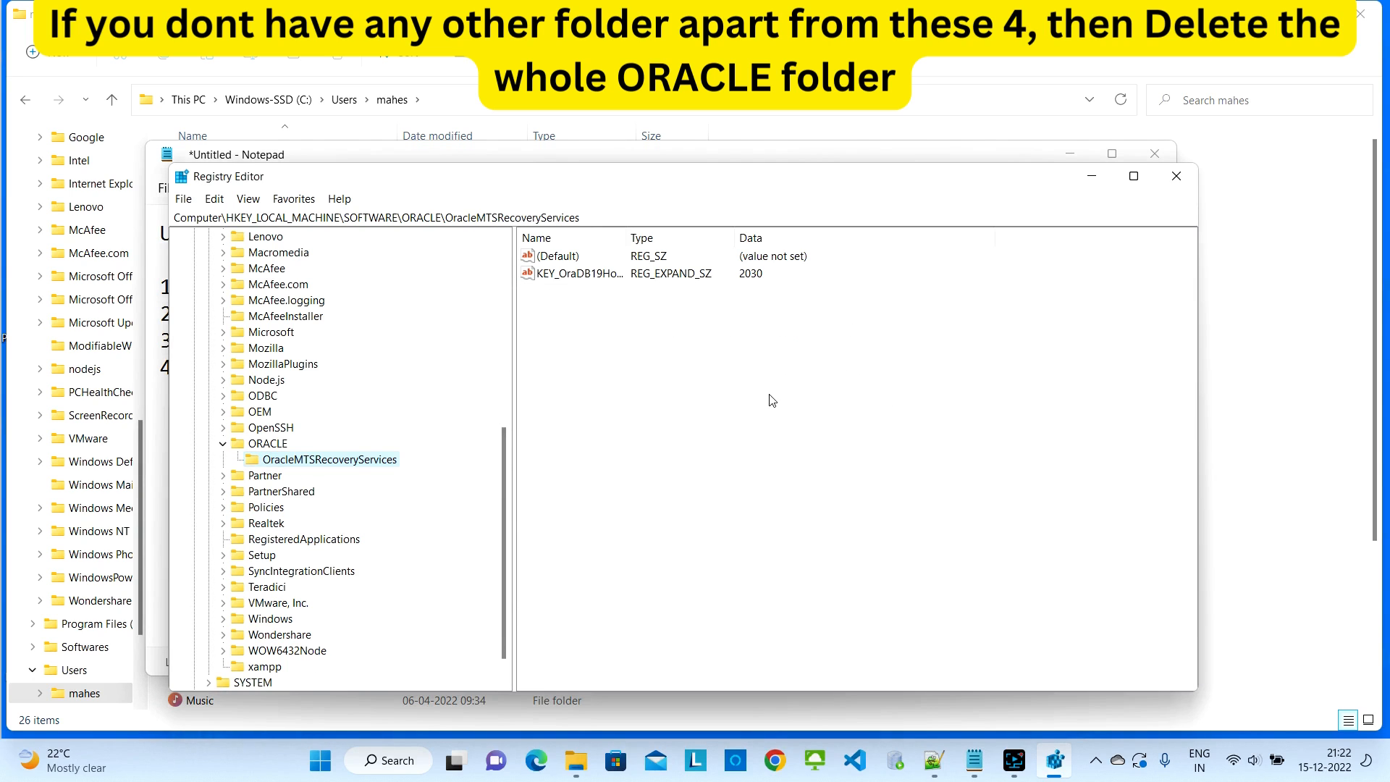
{"action": "key", "text": "Delete"}
{"action": "left_click", "coordinate": [791, 377]}
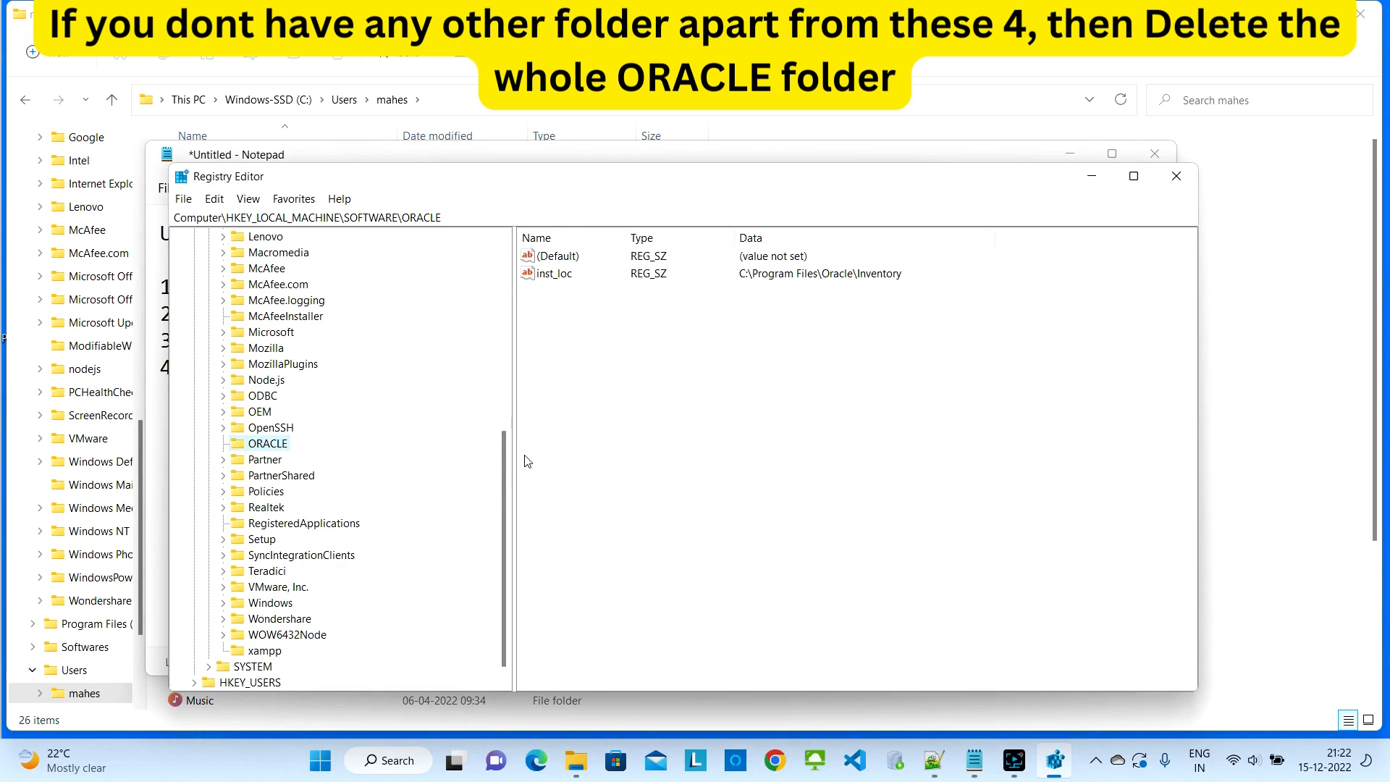
Step: Collapse the SOFTWARE branch and expand HKEY_LOCAL_MACHINE\SYSTEM\CurrentControlSet\Services in the registry tree
{"action": "left_click_drag", "start_coordinate": [507, 464], "coordinate": [513, 282]}
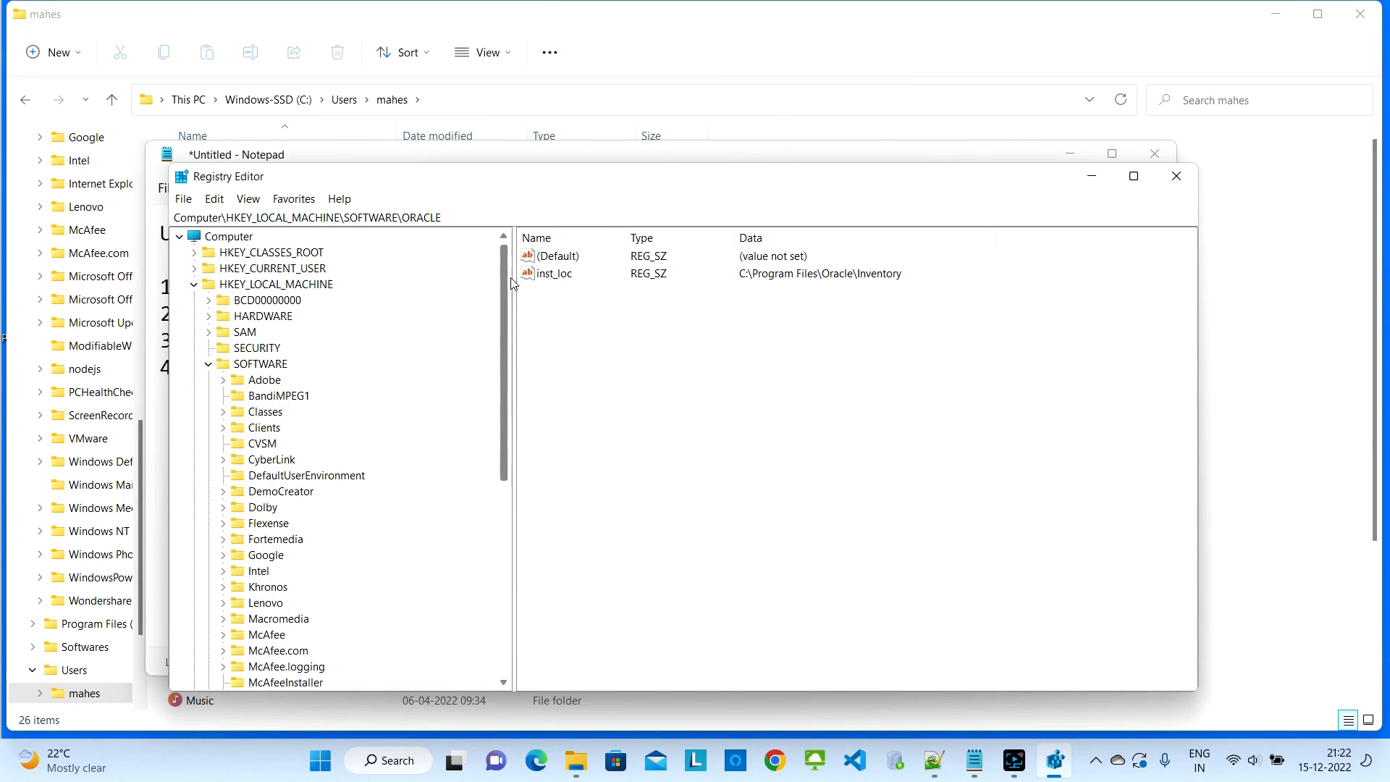
{"action": "left_click", "coordinate": [208, 364]}
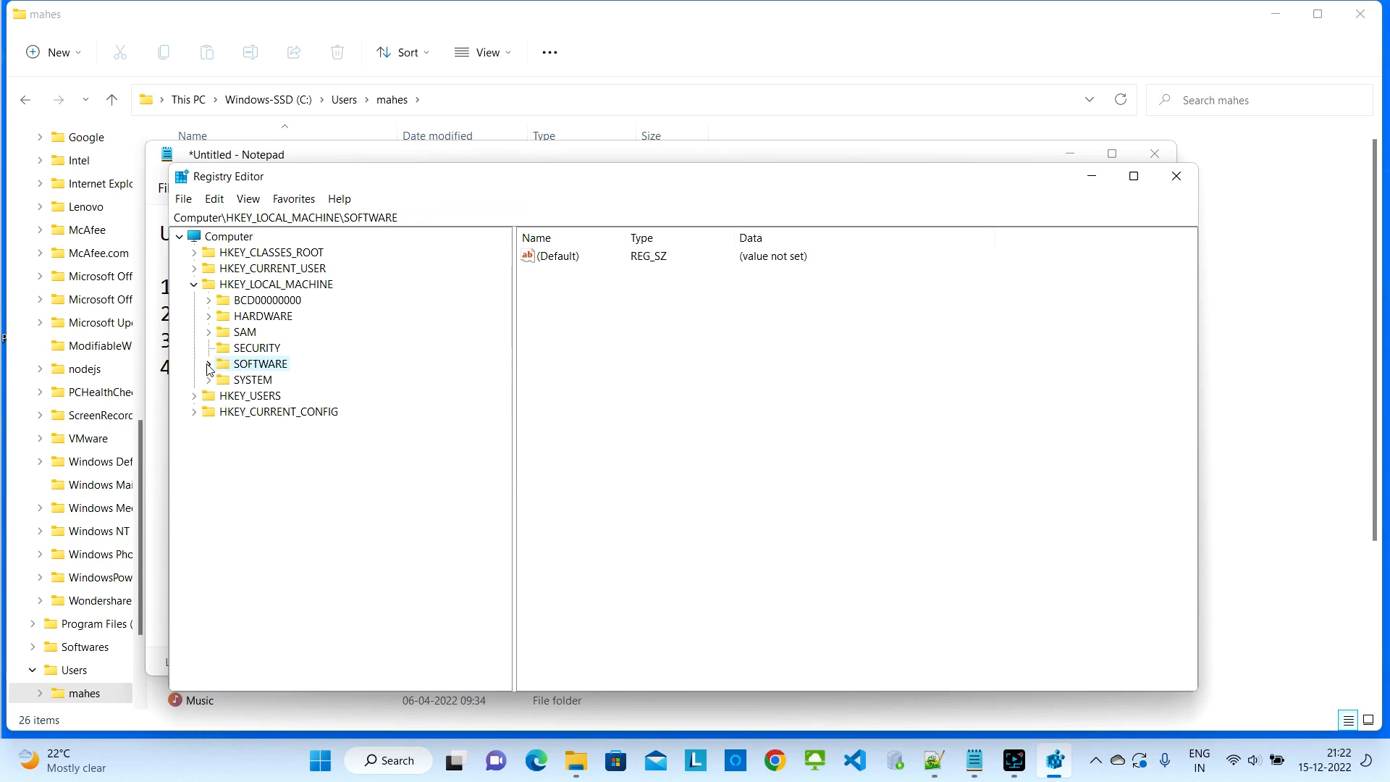
{"action": "left_click", "coordinate": [208, 380]}
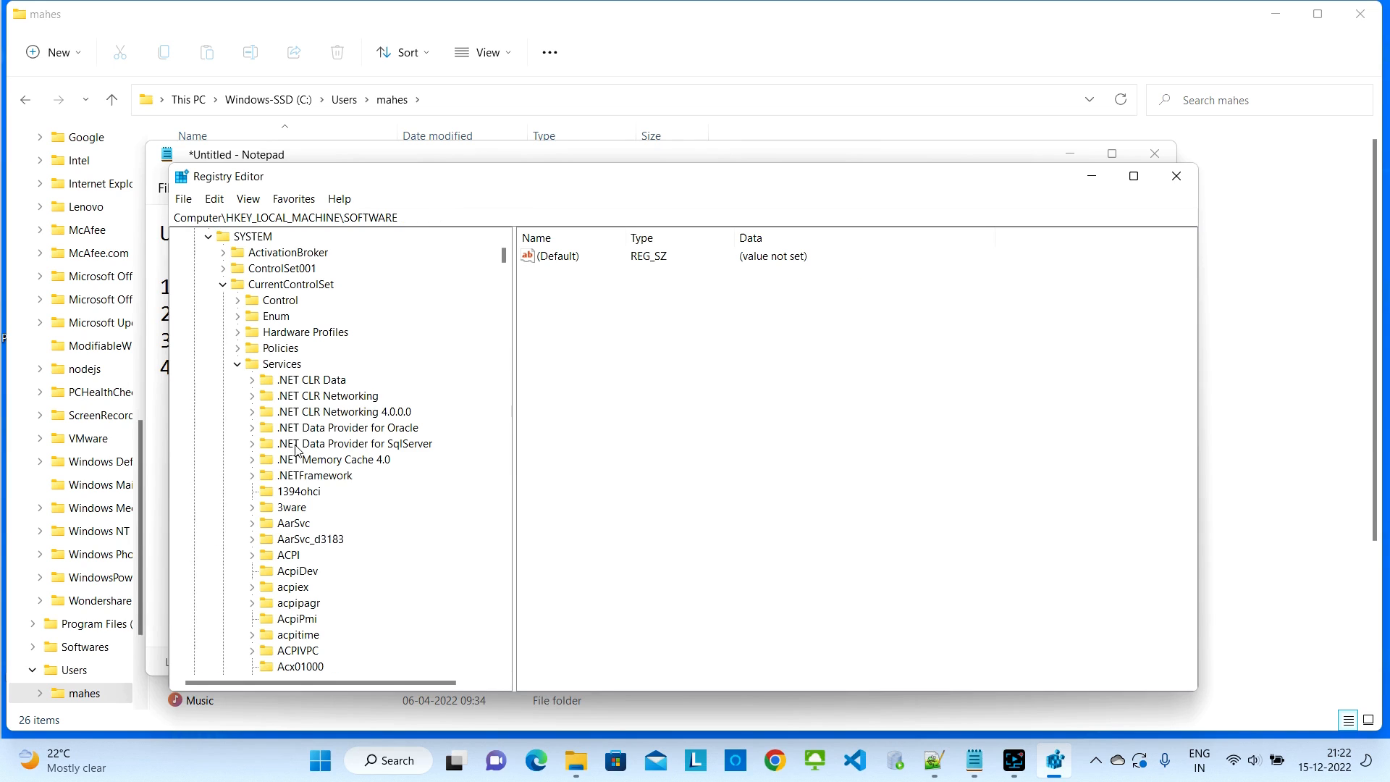
{"action": "left_click", "coordinate": [238, 364]}
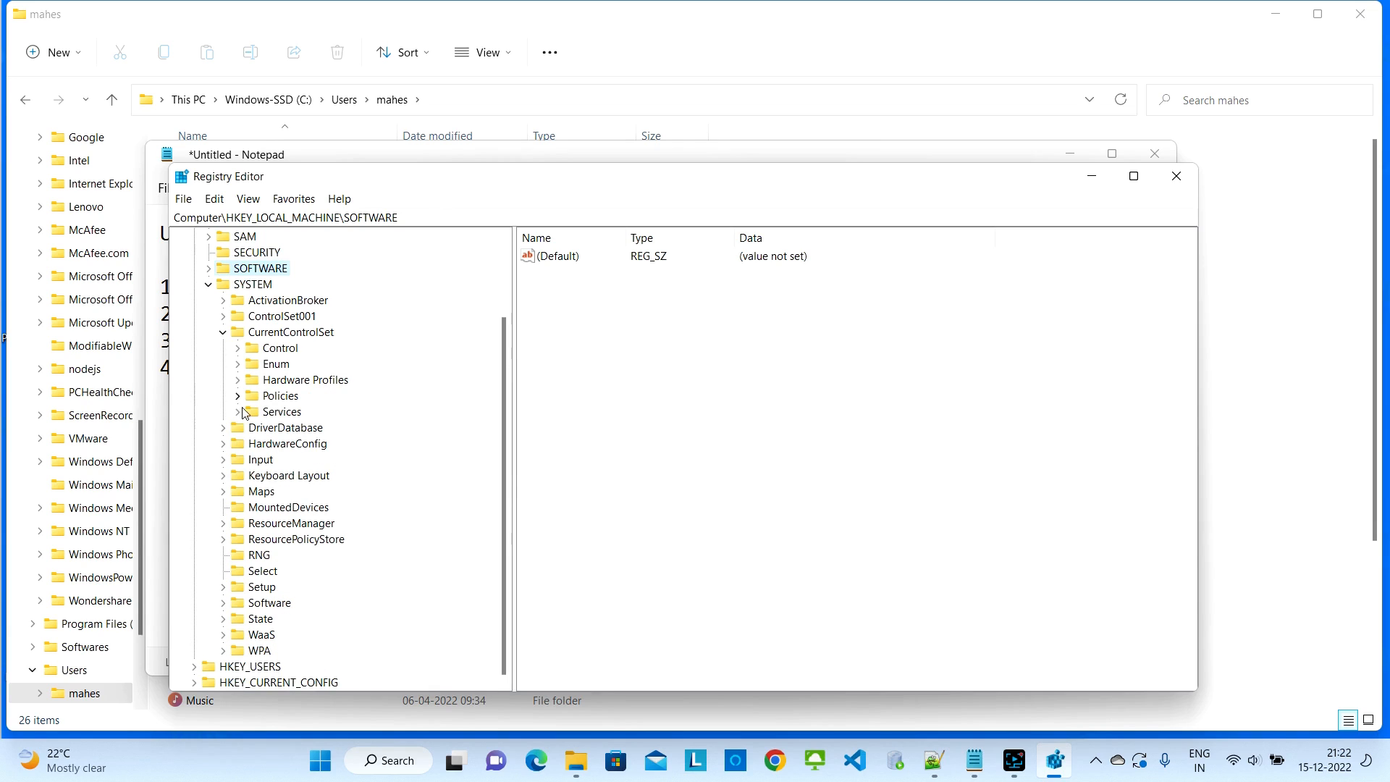
{"action": "left_click", "coordinate": [222, 332]}
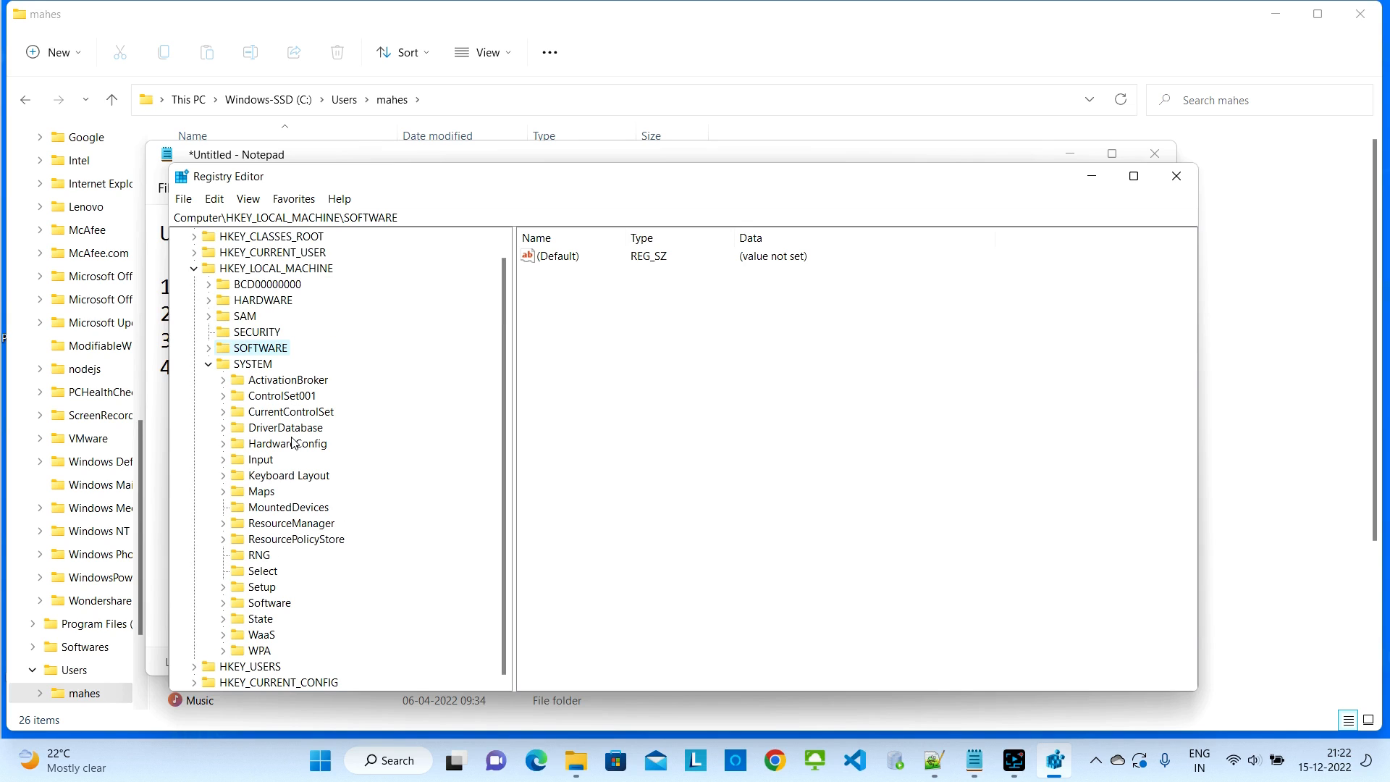
{"action": "left_click", "coordinate": [224, 412]}
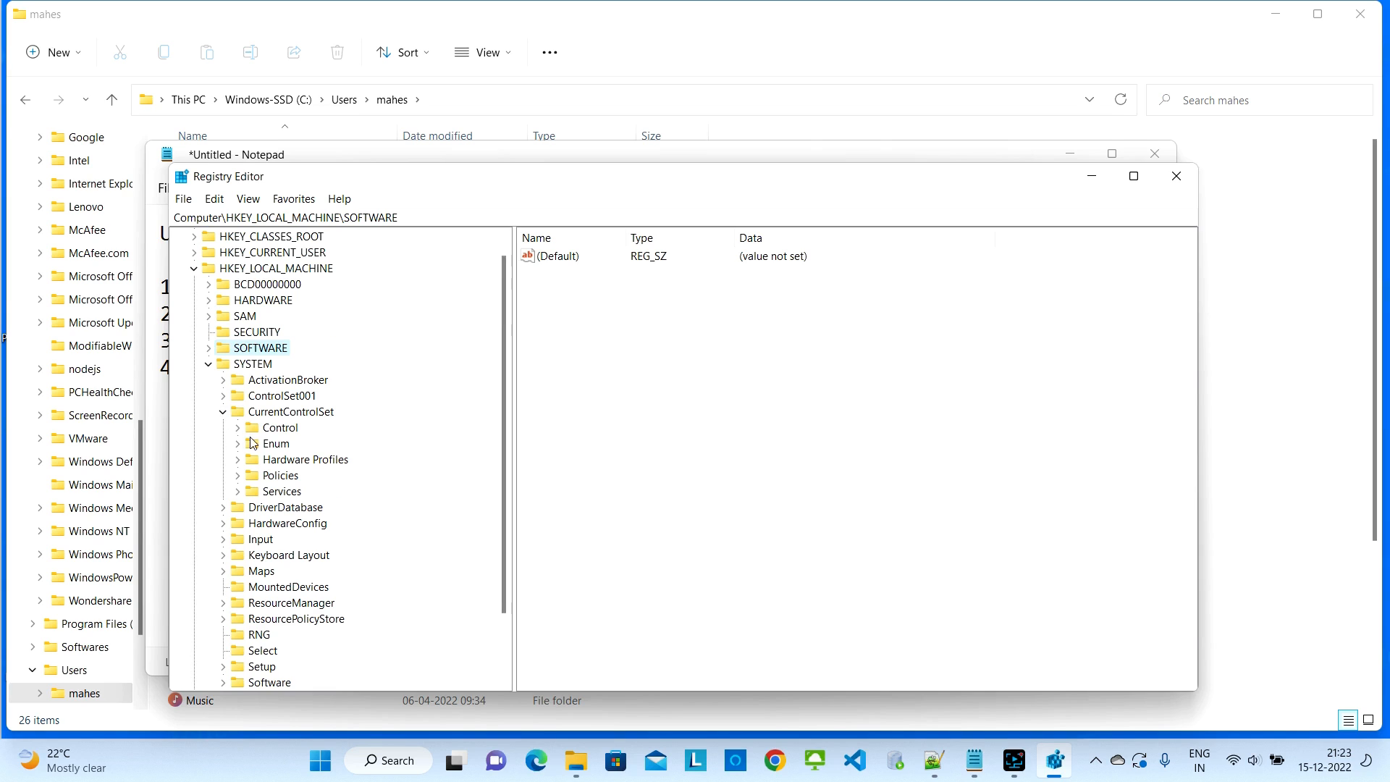
{"action": "left_click", "coordinate": [238, 493]}
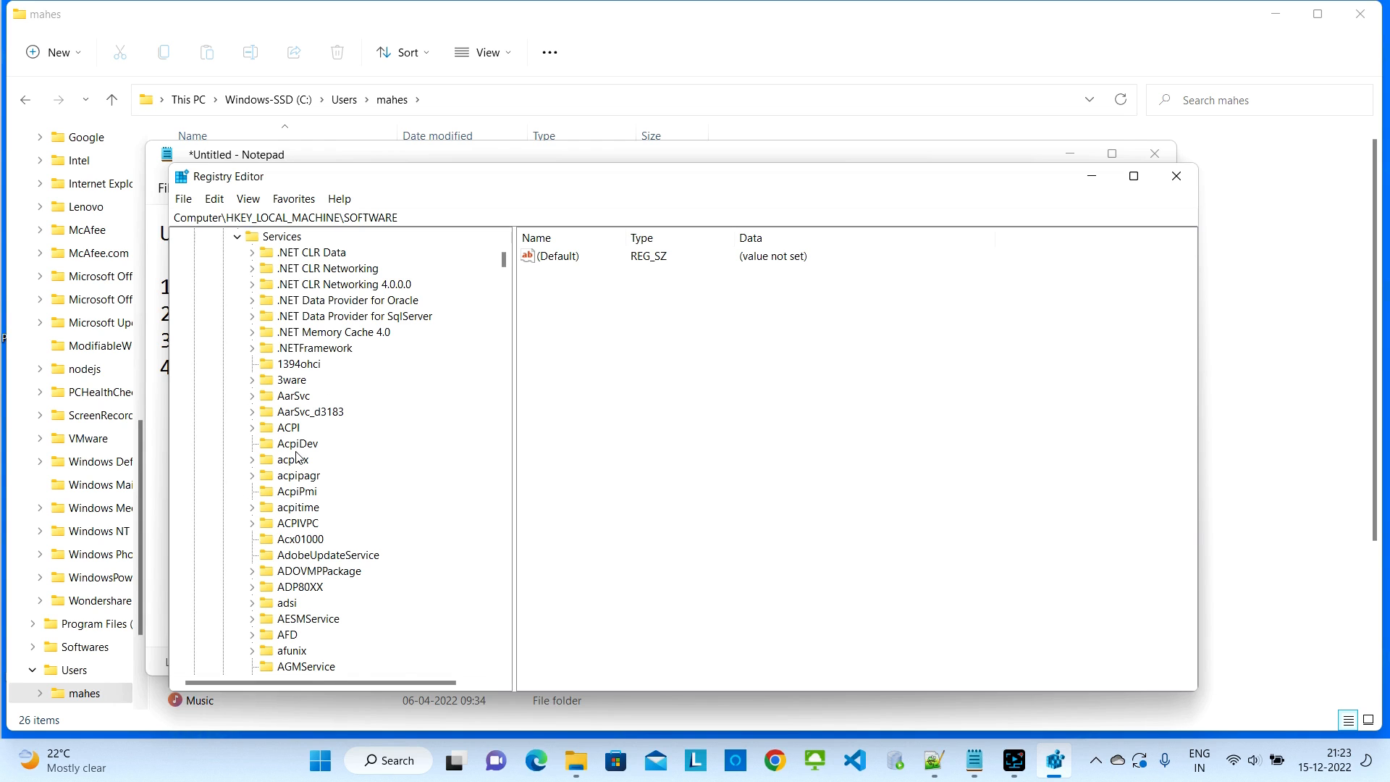
Step: Find the Oracle entries under Services and delete the OracleJobSchedulerORCL and OracleOraDB19Home1MTSRecoveryService keys
{"action": "scroll", "coordinate": [296, 457], "scroll_direction": "down", "scroll_amount": 15}
{"action": "scroll", "coordinate": [295, 458], "scroll_direction": "down", "scroll_amount": 12}
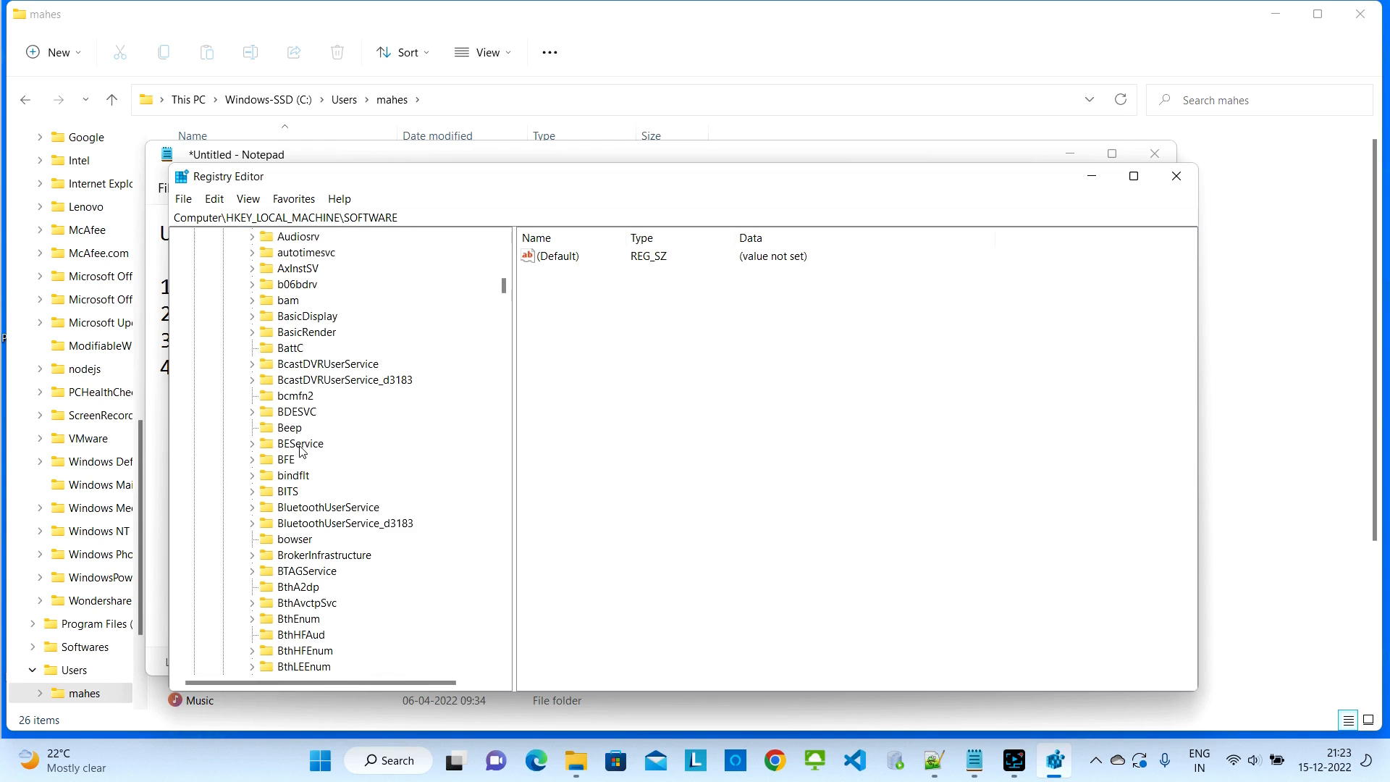
{"action": "left_click", "coordinate": [284, 492]}
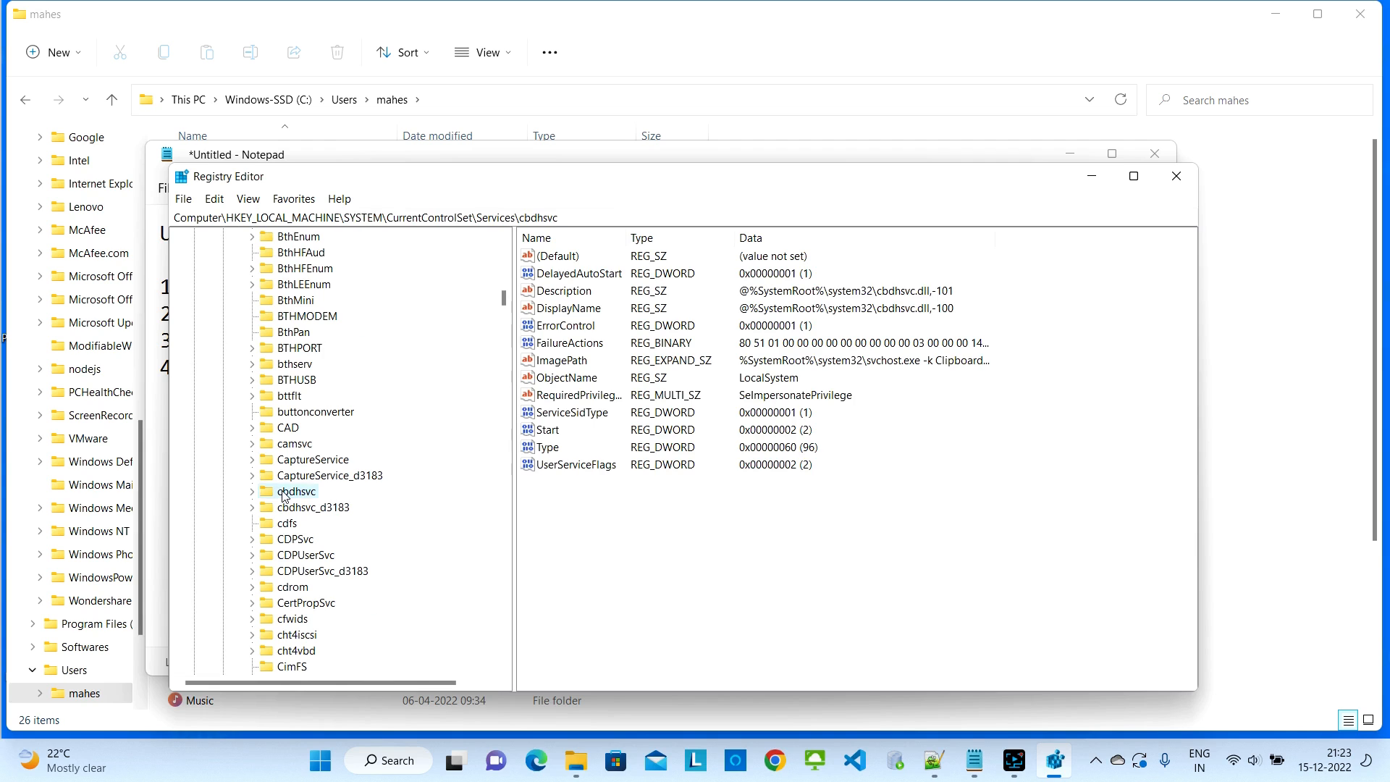
{"action": "key", "text": "o"}
{"action": "scroll", "coordinate": [327, 494], "scroll_direction": "down", "scroll_amount": 5}
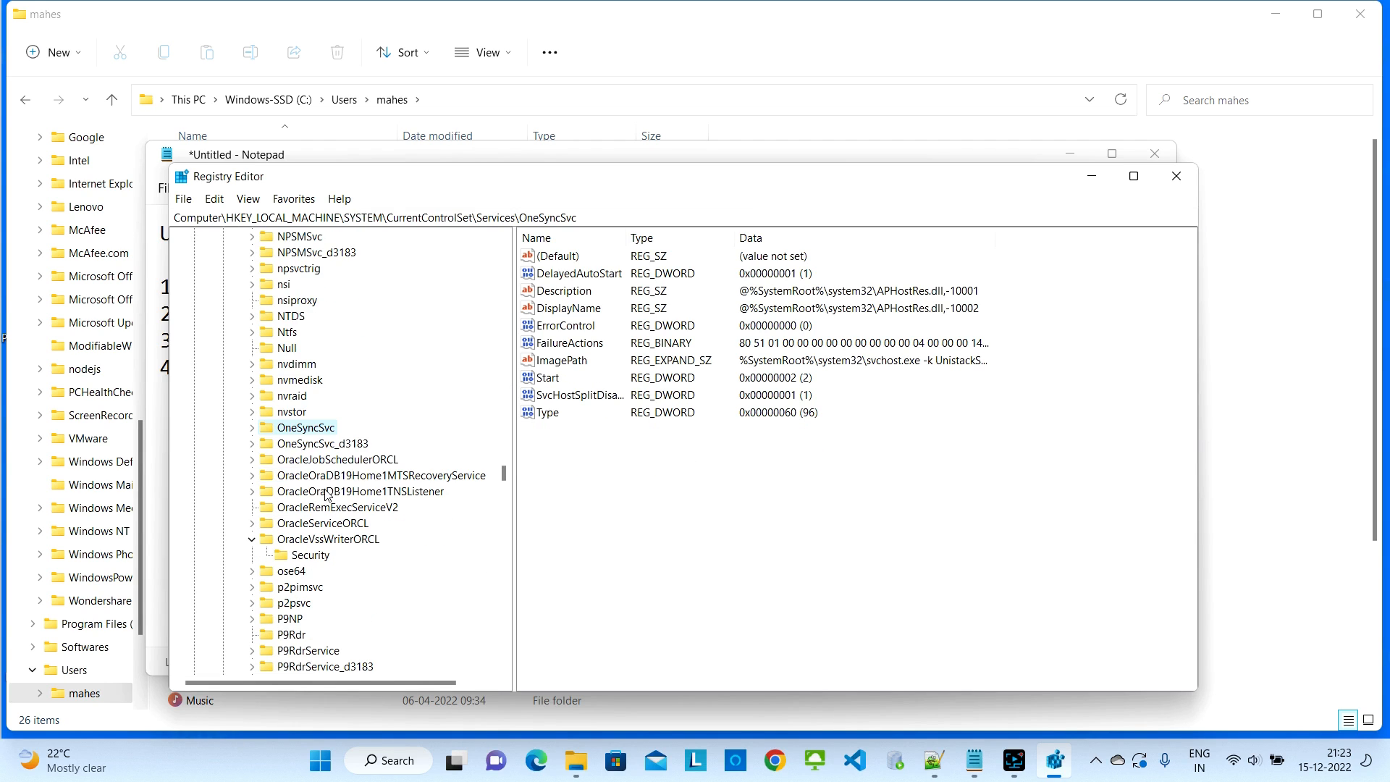
{"action": "left_click", "coordinate": [331, 461]}
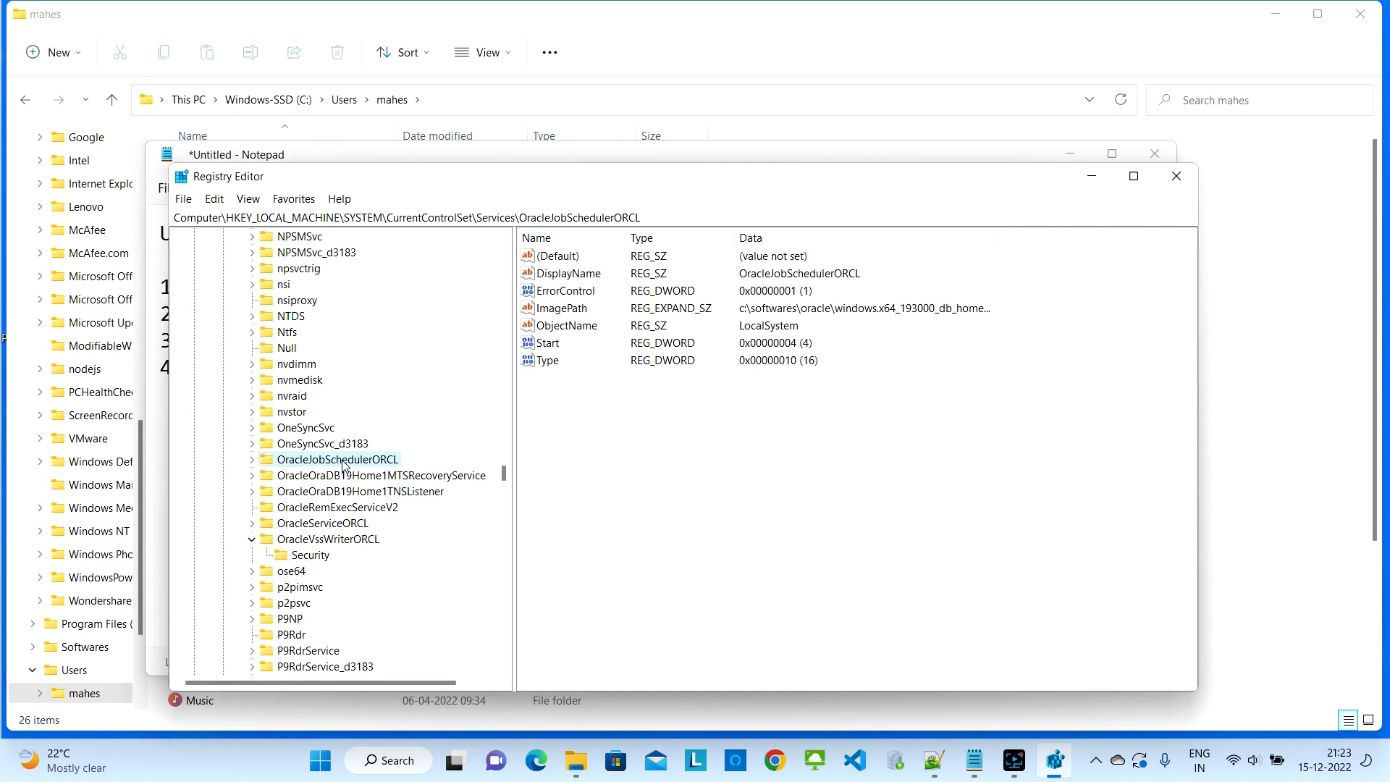
{"action": "key", "text": "Delete"}
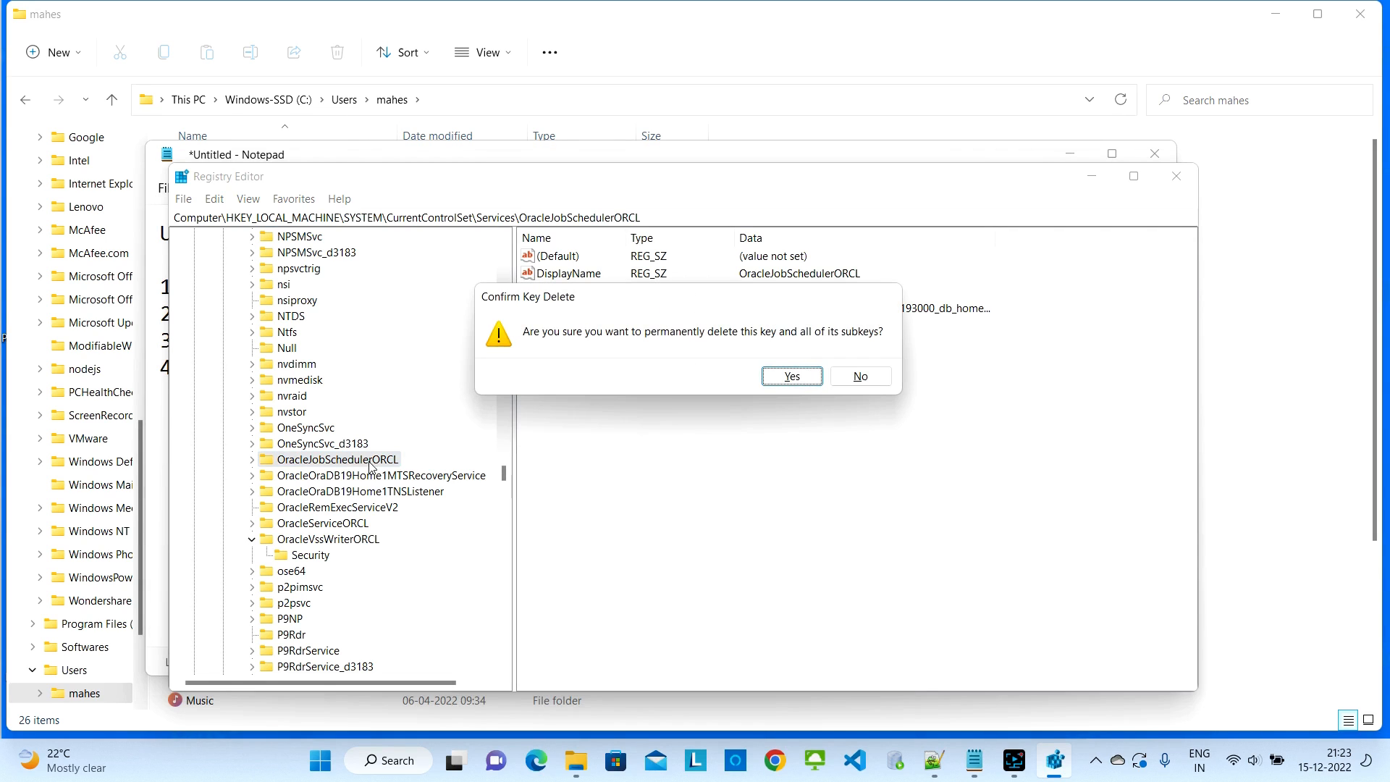
{"action": "left_click", "coordinate": [801, 379]}
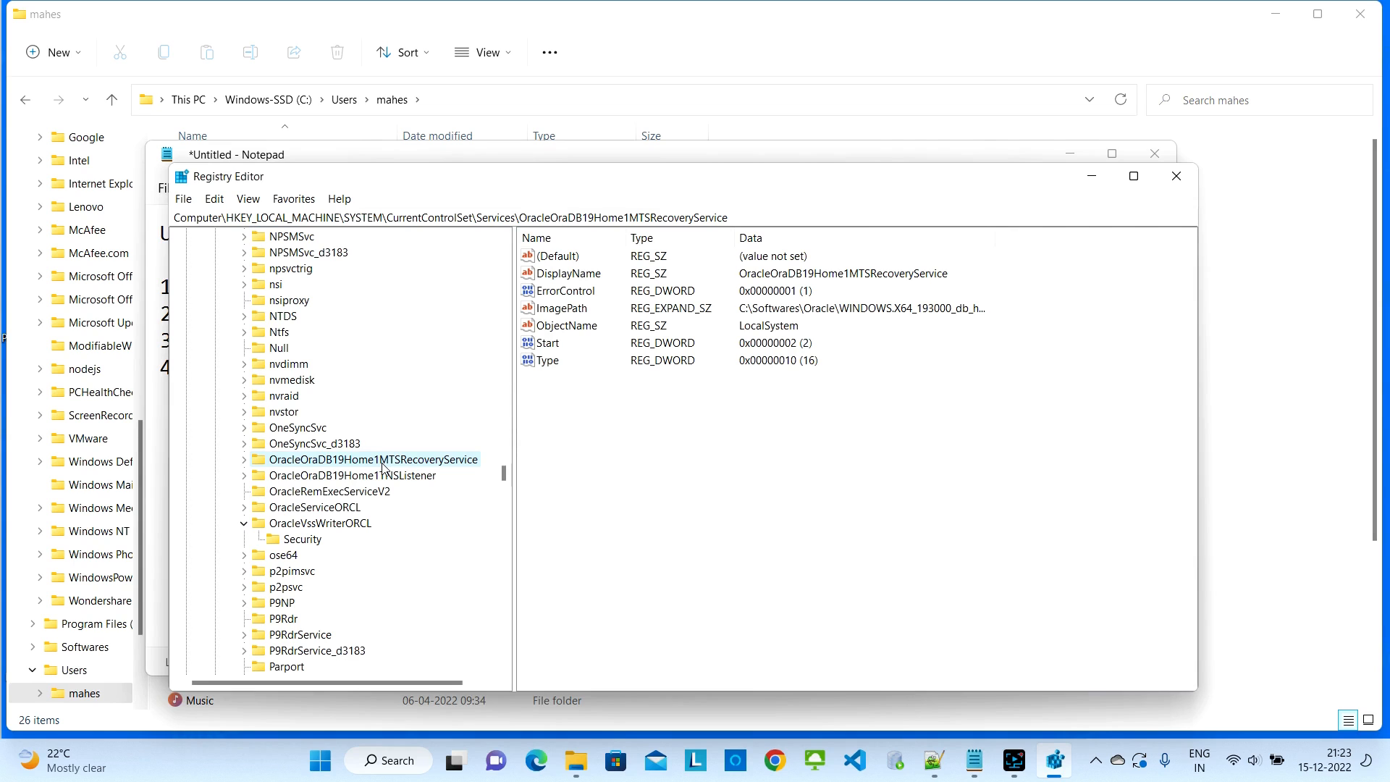
{"action": "key", "text": "Delete"}
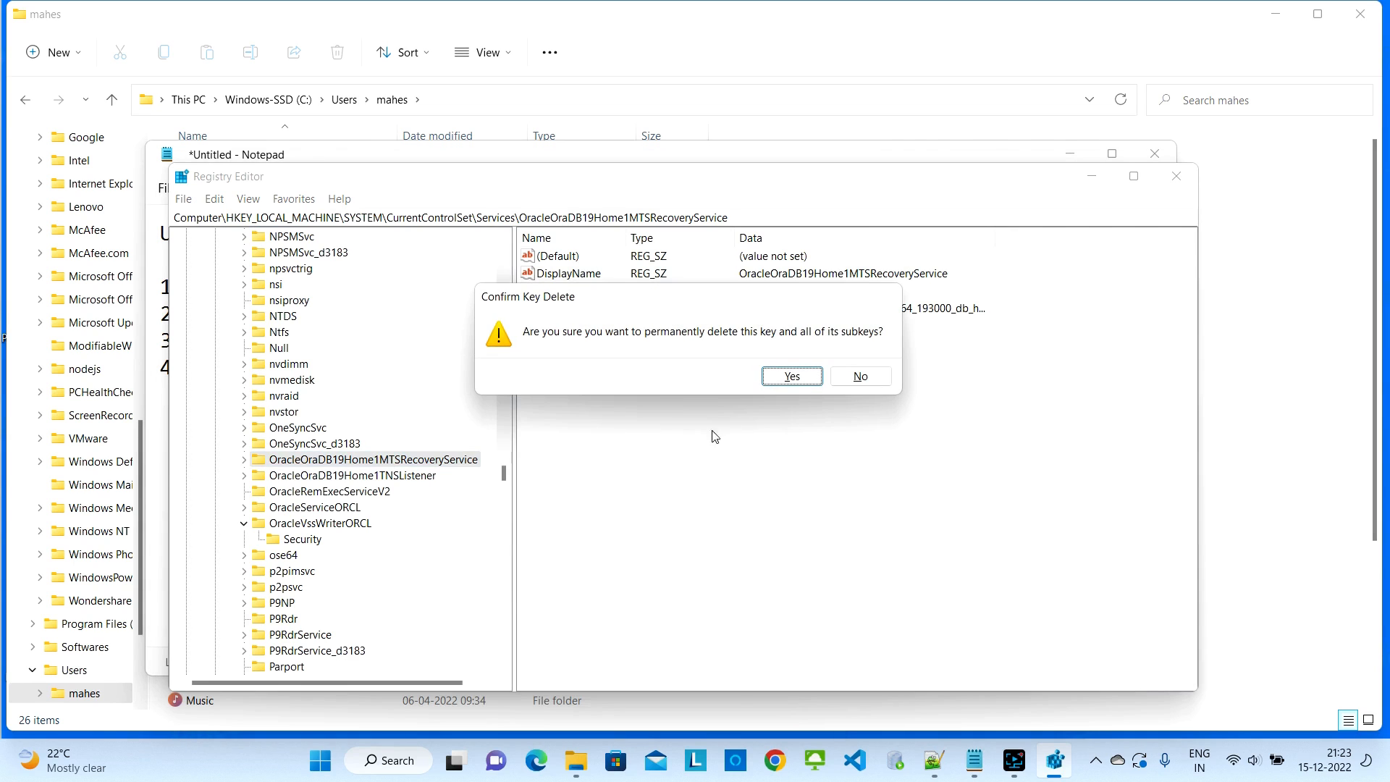
{"action": "left_click", "coordinate": [806, 377]}
Step: Delete the OracleOraDB19Home1TNSListener and OracleRemExecServiceV2 keys from Services
{"action": "left_click", "coordinate": [329, 475]}
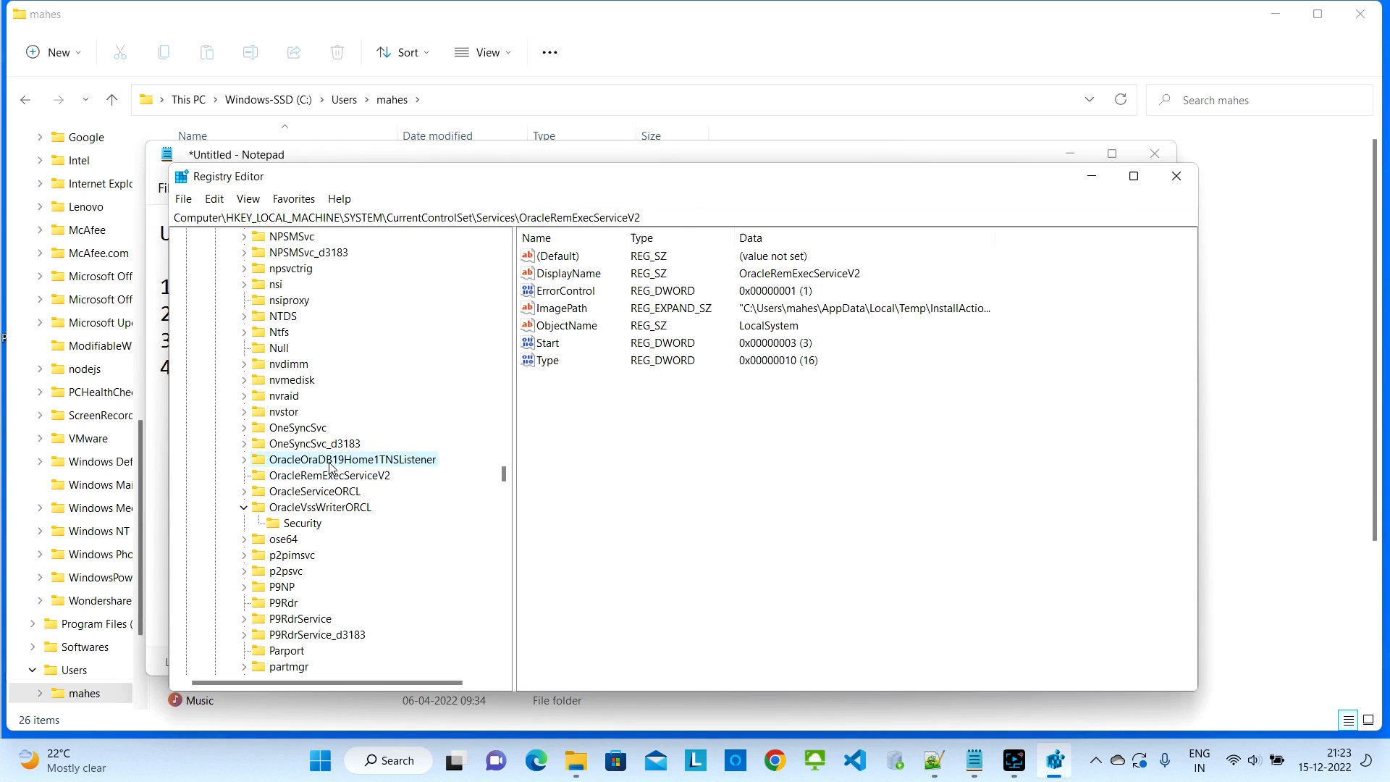
{"action": "left_click", "coordinate": [329, 462]}
{"action": "key", "text": "Delete"}
{"action": "left_click", "coordinate": [792, 376]}
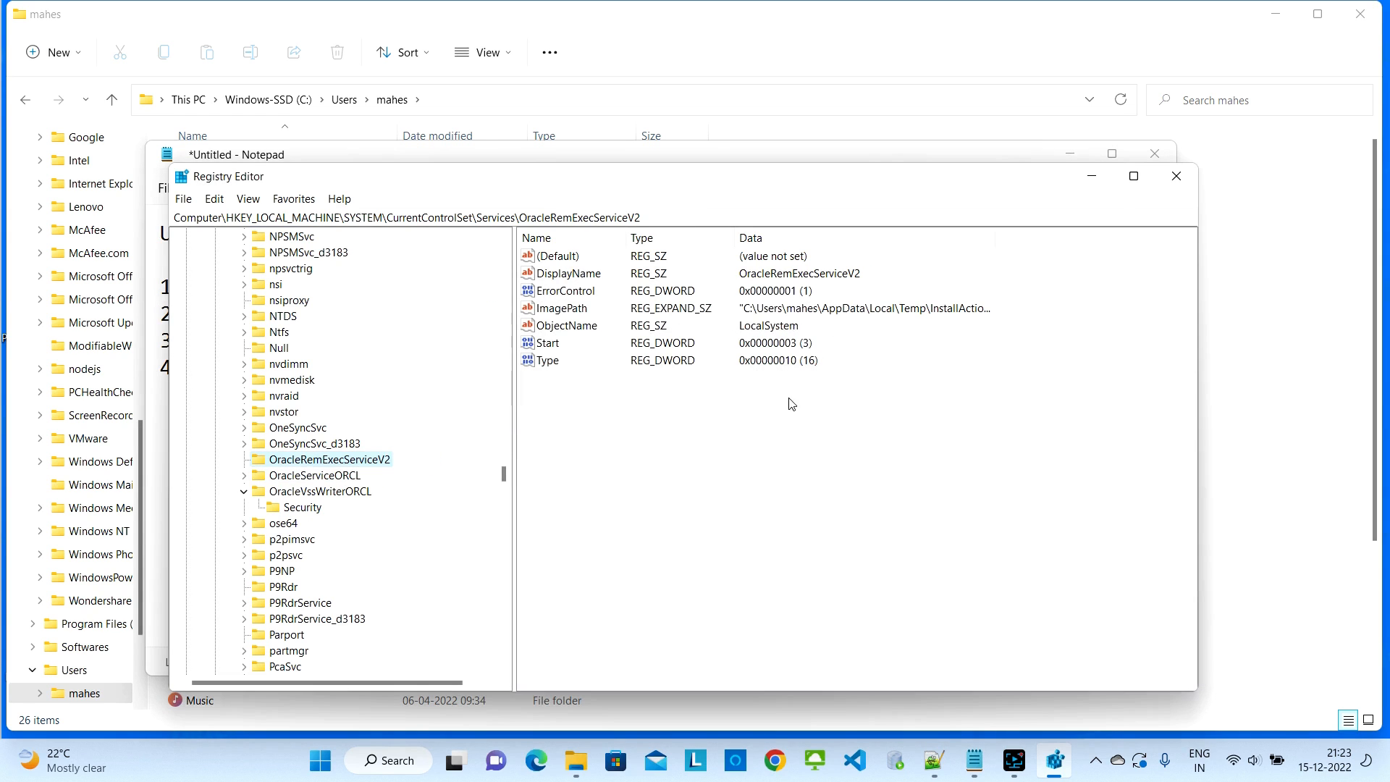
{"action": "key", "text": "Delete"}
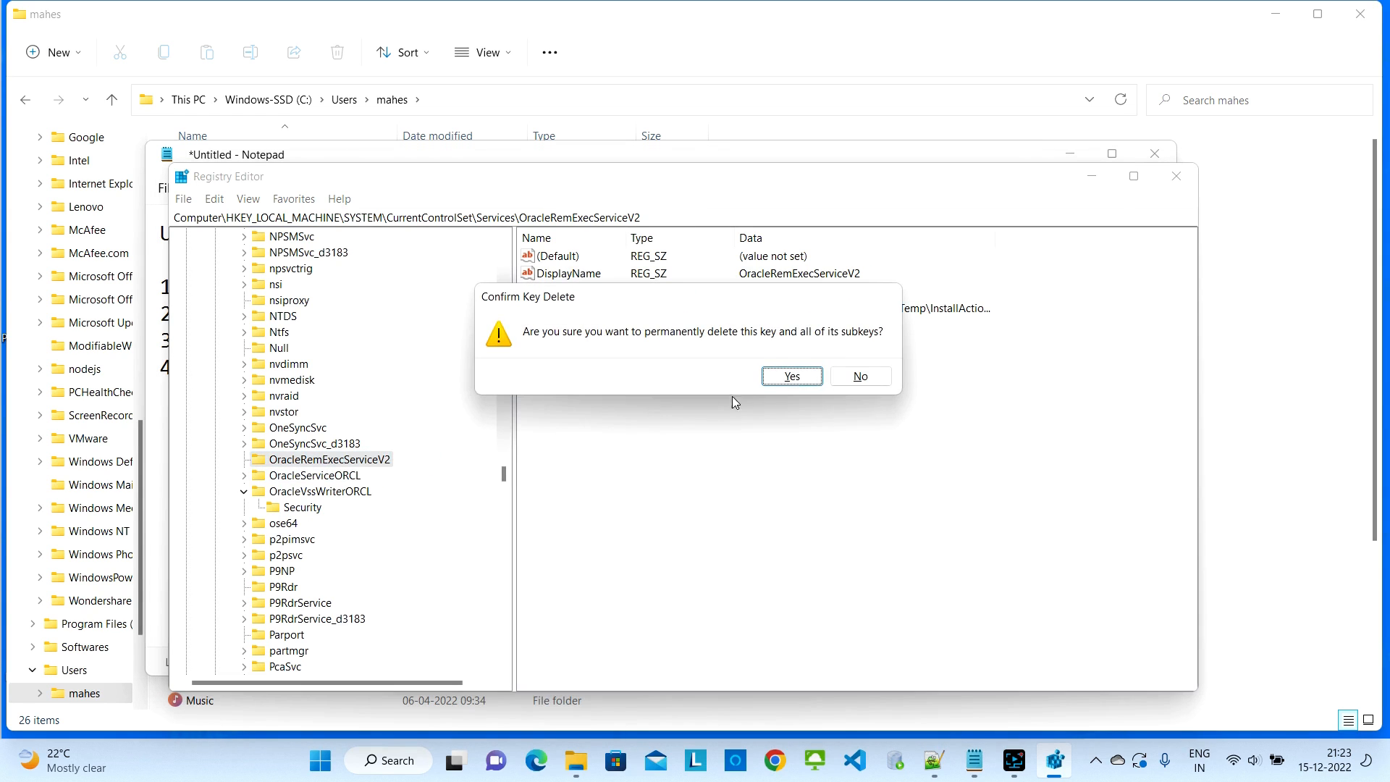
{"action": "left_click", "coordinate": [796, 375]}
Step: Delete the OracleServiceORCL and OracleVssWriterORCL keys, including their subkeys, from Services
{"action": "left_click", "coordinate": [332, 474]}
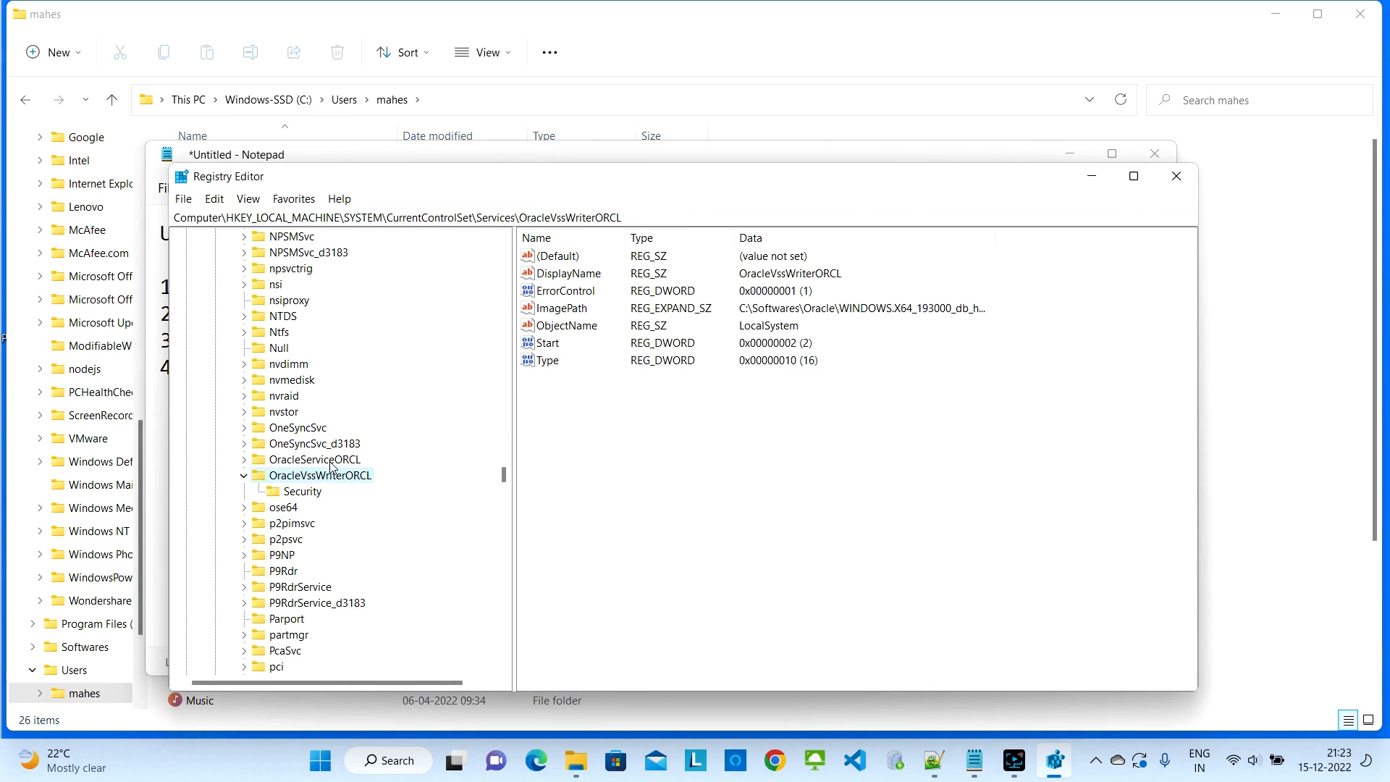
{"action": "left_click", "coordinate": [331, 462]}
{"action": "key", "text": "Delete"}
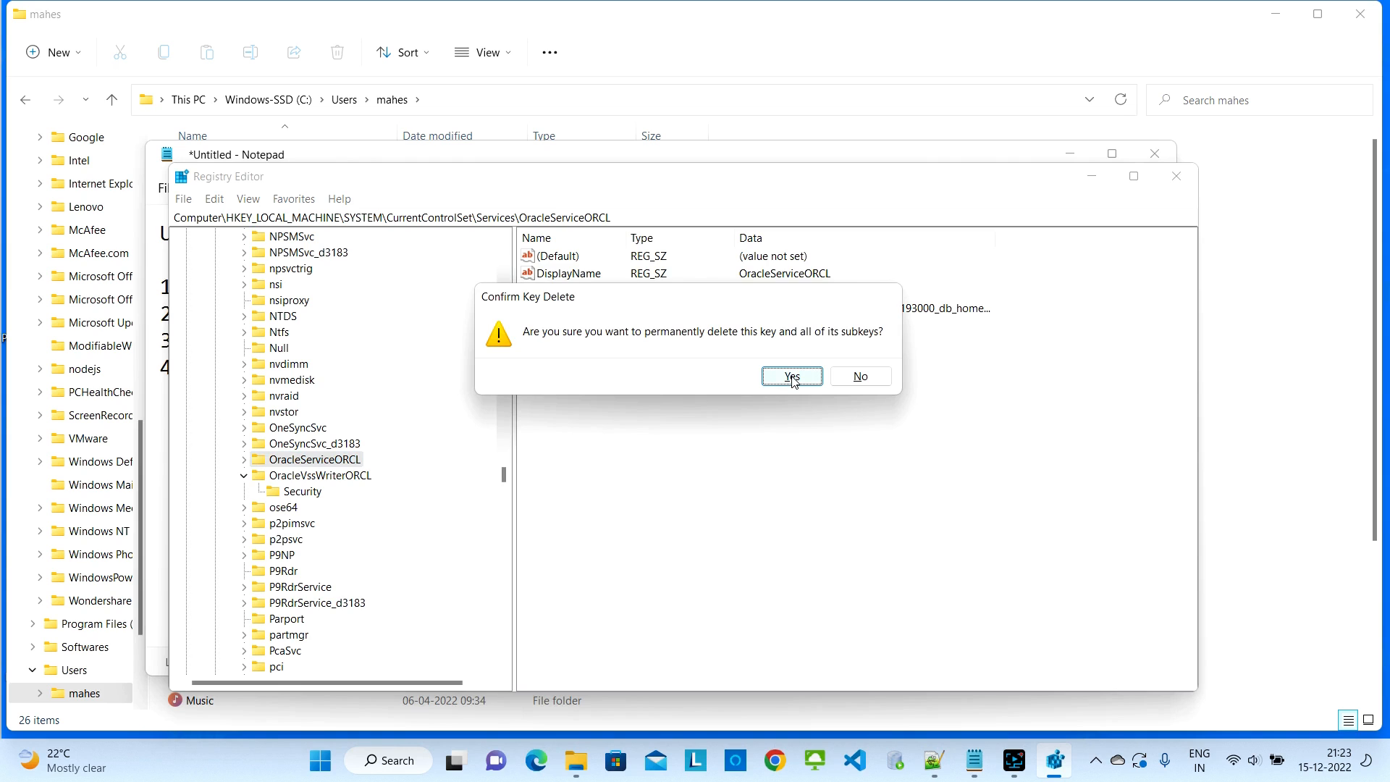
{"action": "left_click", "coordinate": [792, 376]}
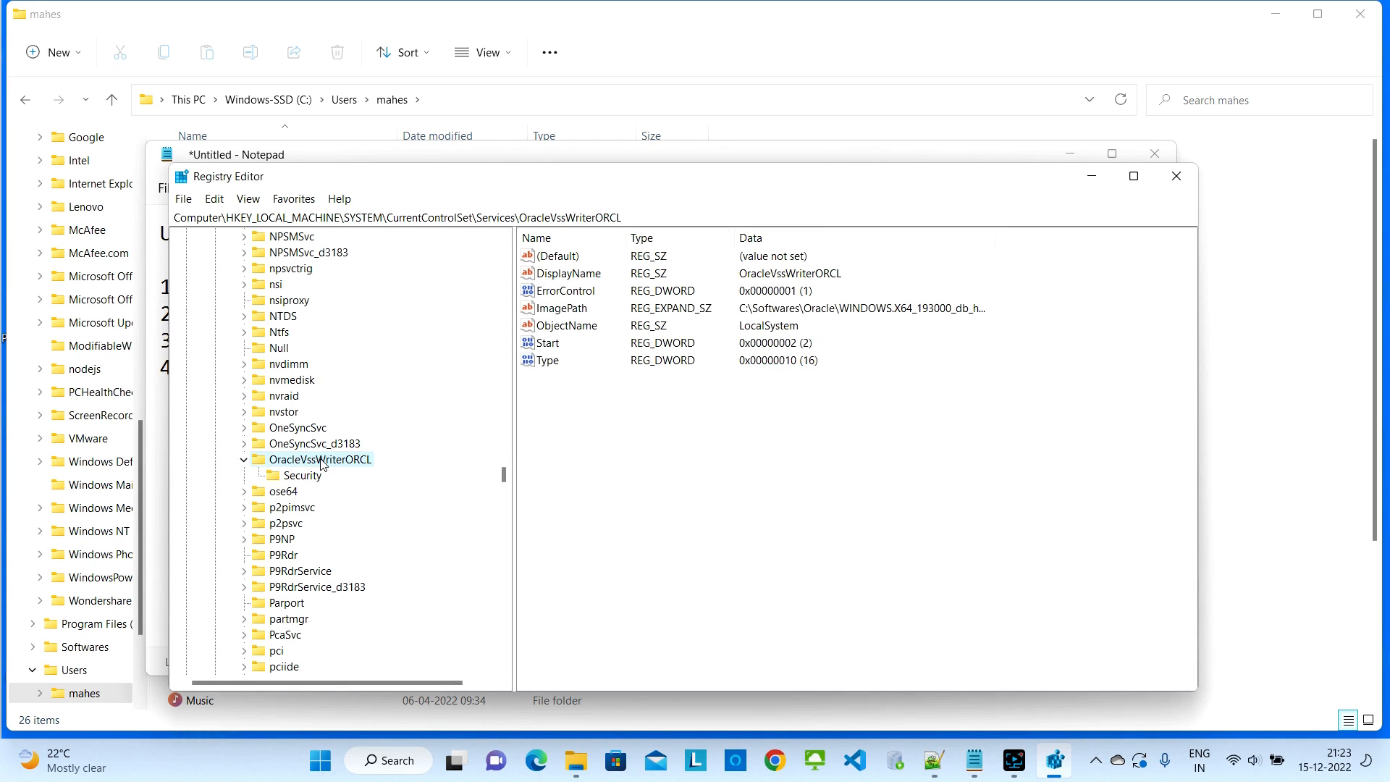
{"action": "key", "text": "Delete"}
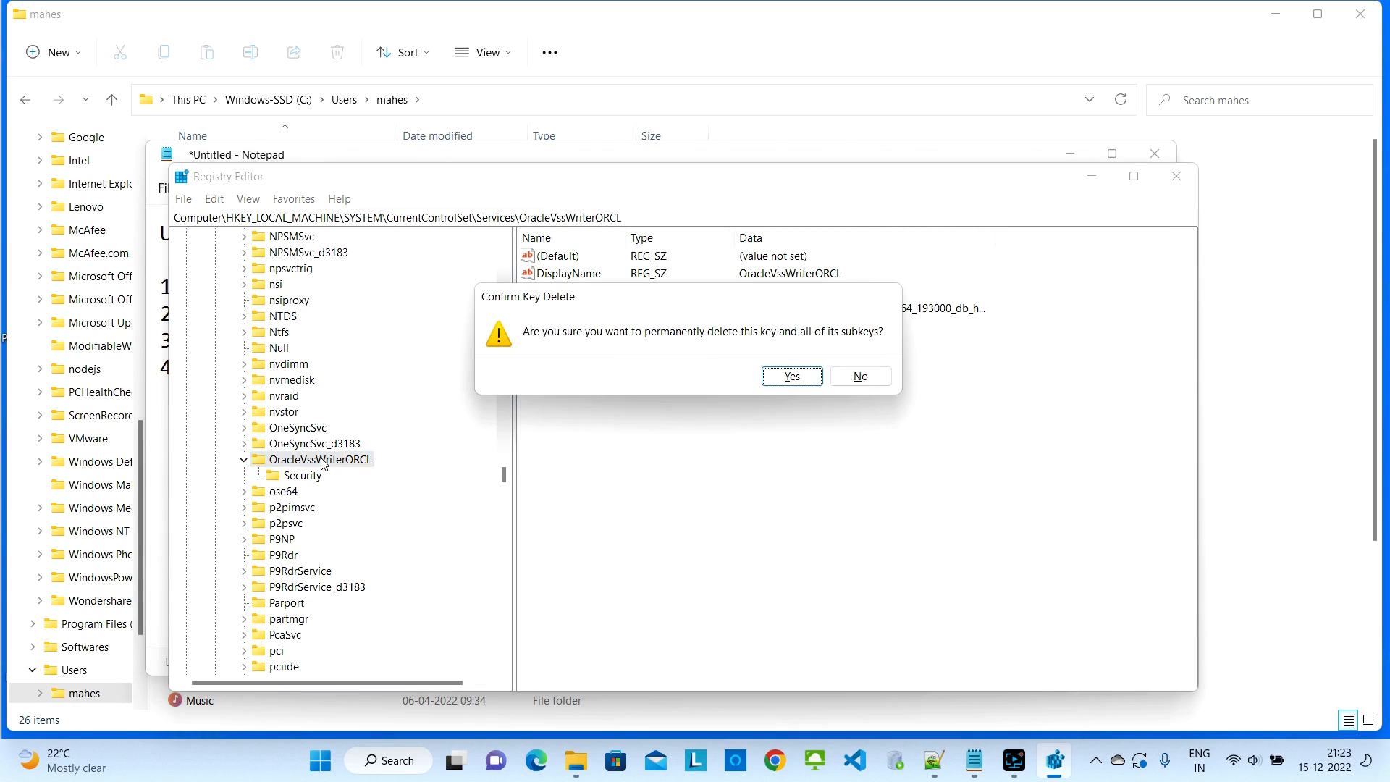
{"action": "left_click", "coordinate": [792, 376]}
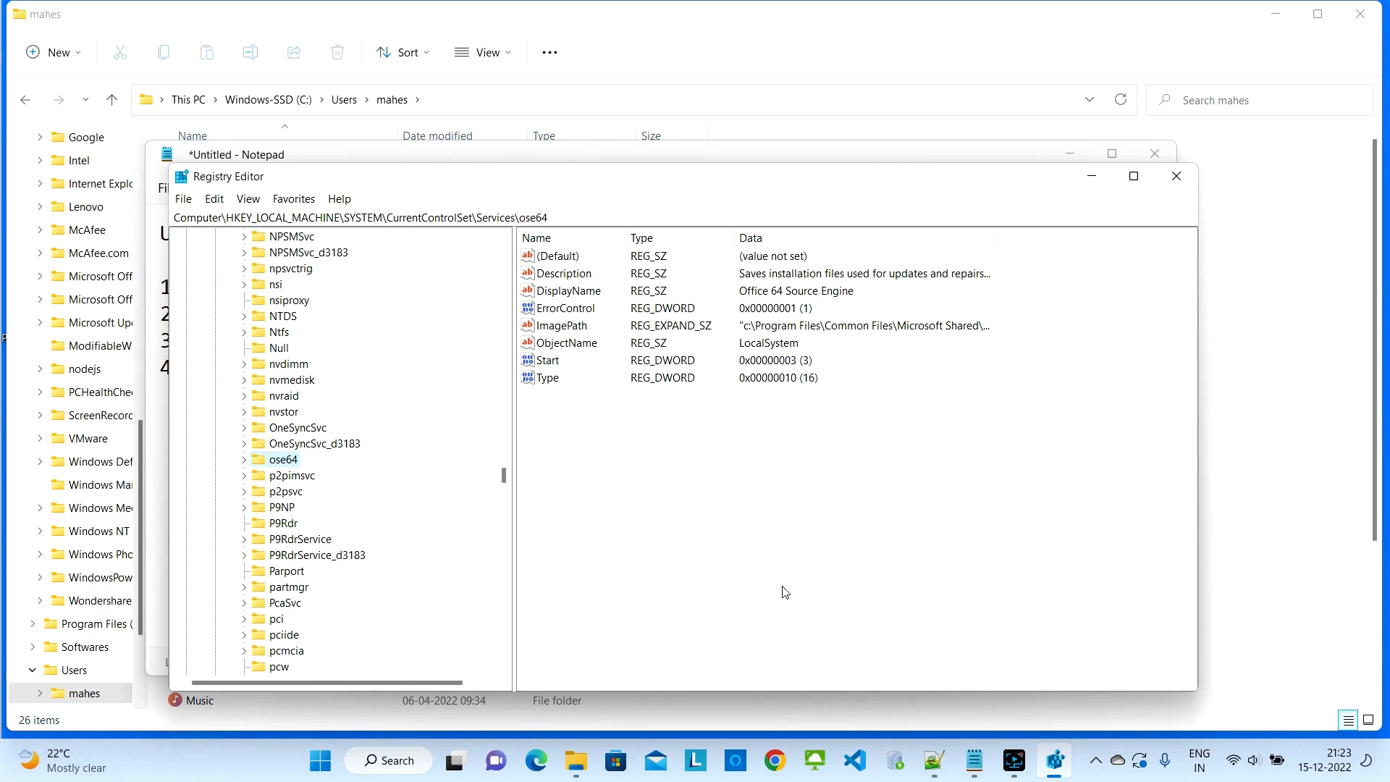
Step: Minimize the Registry Editor, open Command Prompt and run sqlplus to check whether Oracle is still installed
{"action": "left_click", "coordinate": [1100, 186]}
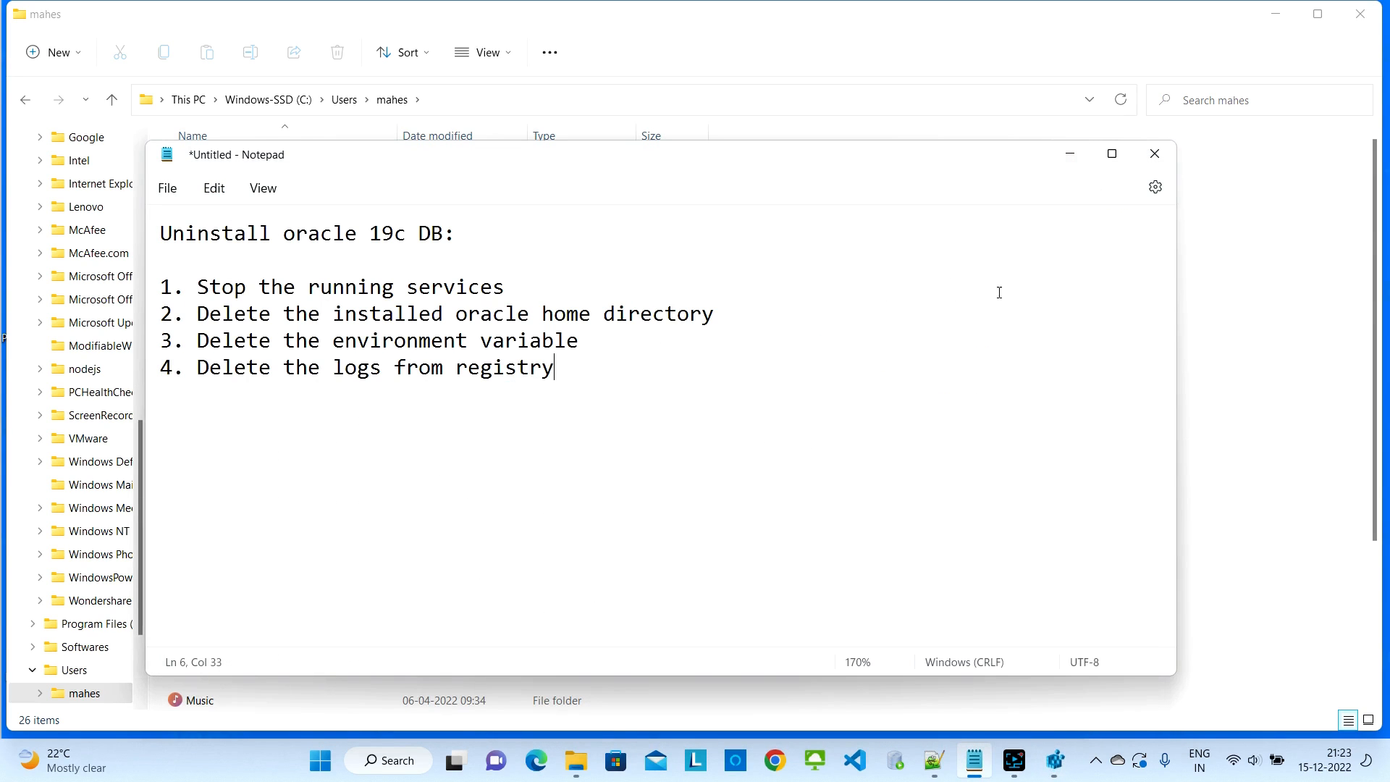
{"action": "left_click", "coordinate": [394, 761]}
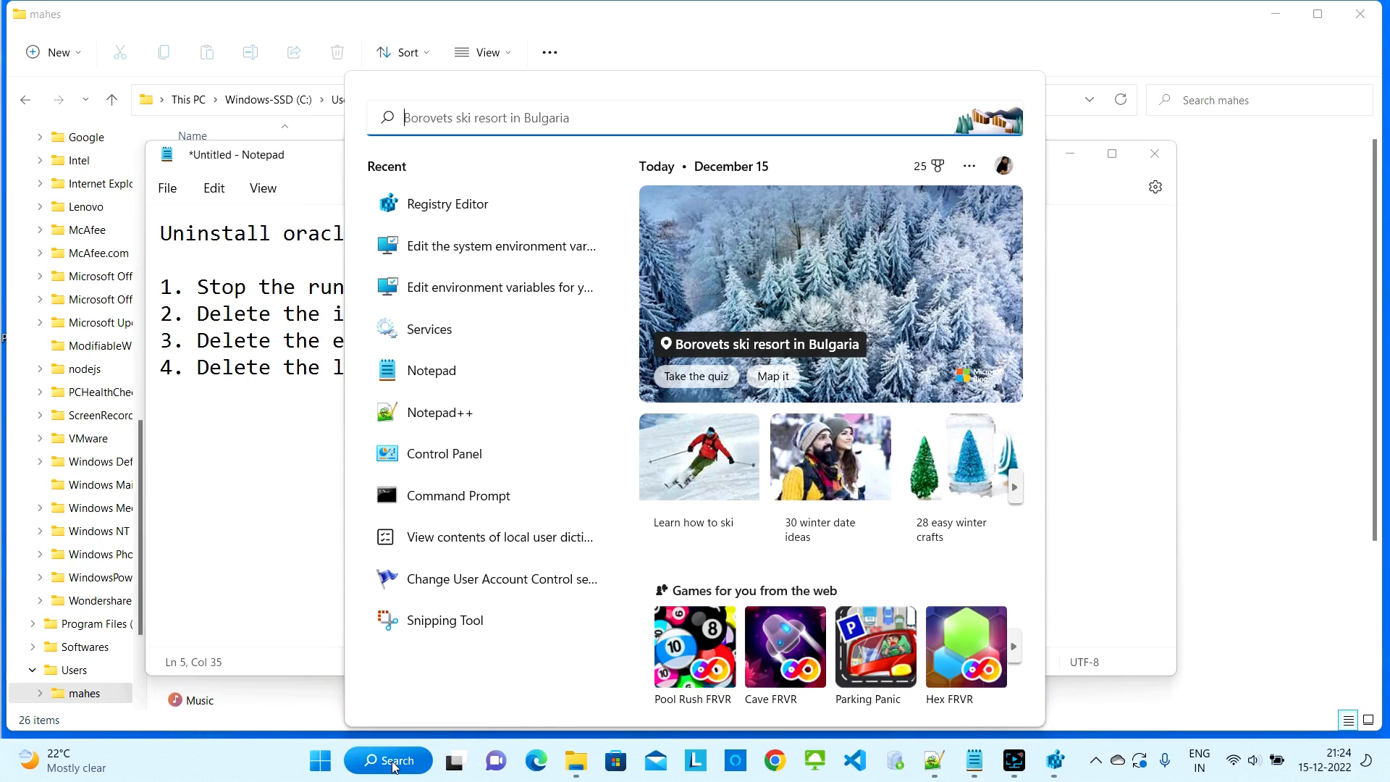
{"action": "type", "text": "cmd"}
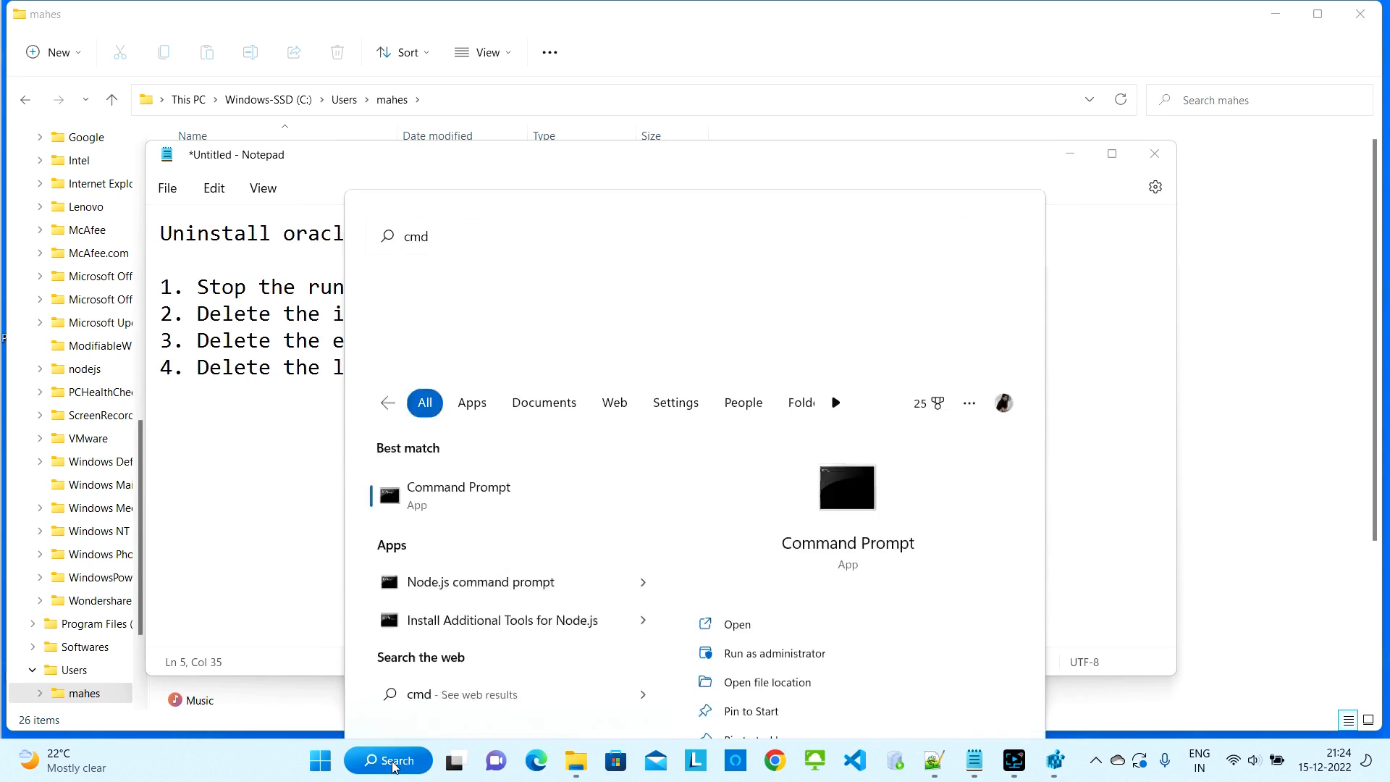
{"action": "key", "text": "Return"}
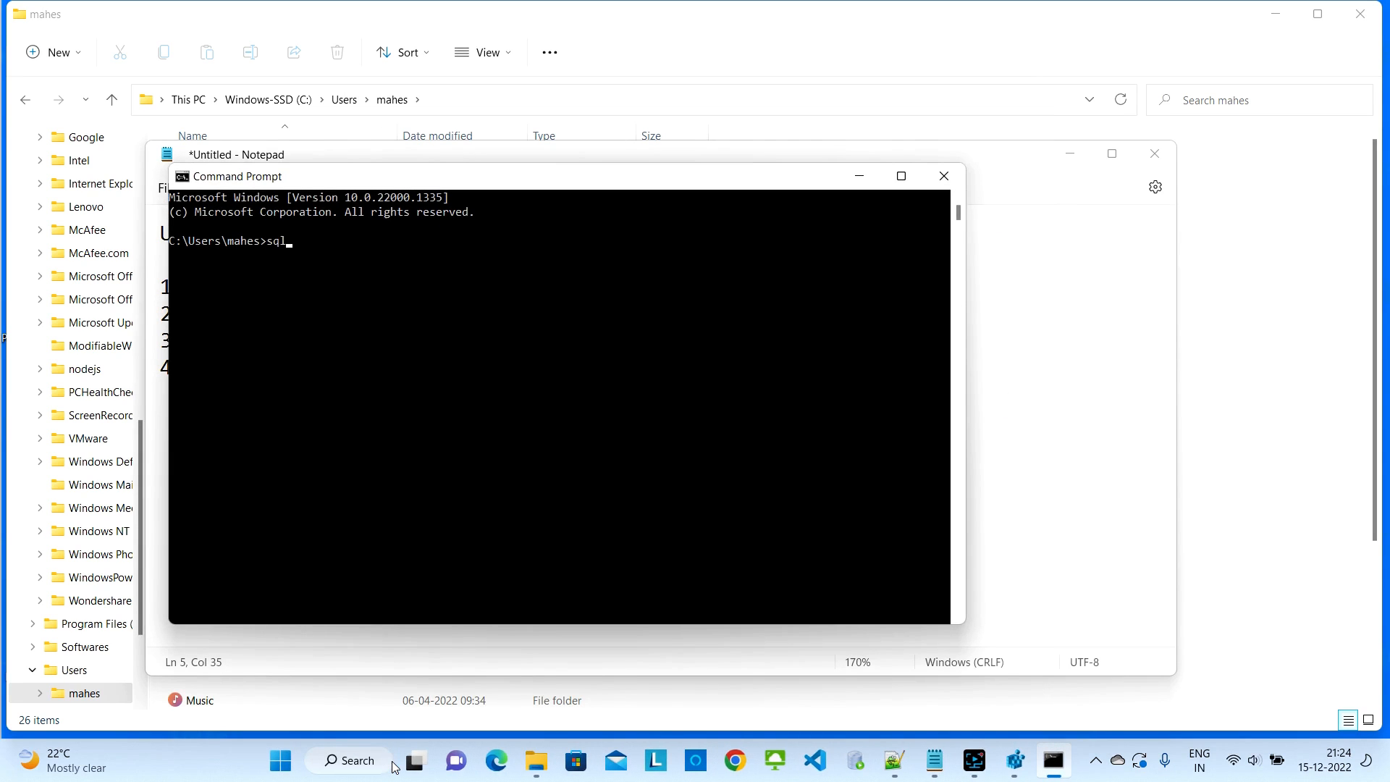
{"action": "key", "text": "Return"}
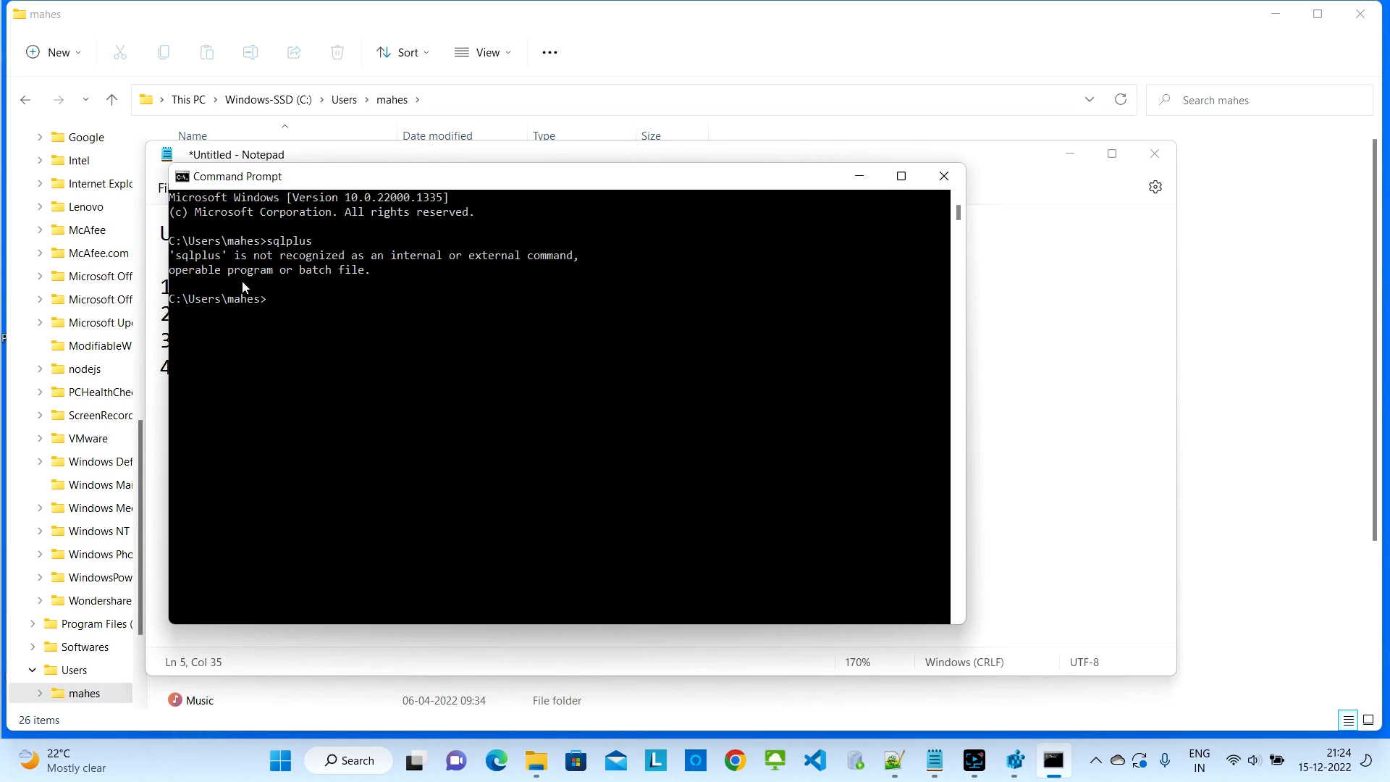
Step: Highlight the response printed below the sqlplus command to examine it, and clear the selection
{"action": "left_click", "coordinate": [198, 258]}
{"action": "left_click_drag", "start_coordinate": [384, 276], "coordinate": [172, 263]}
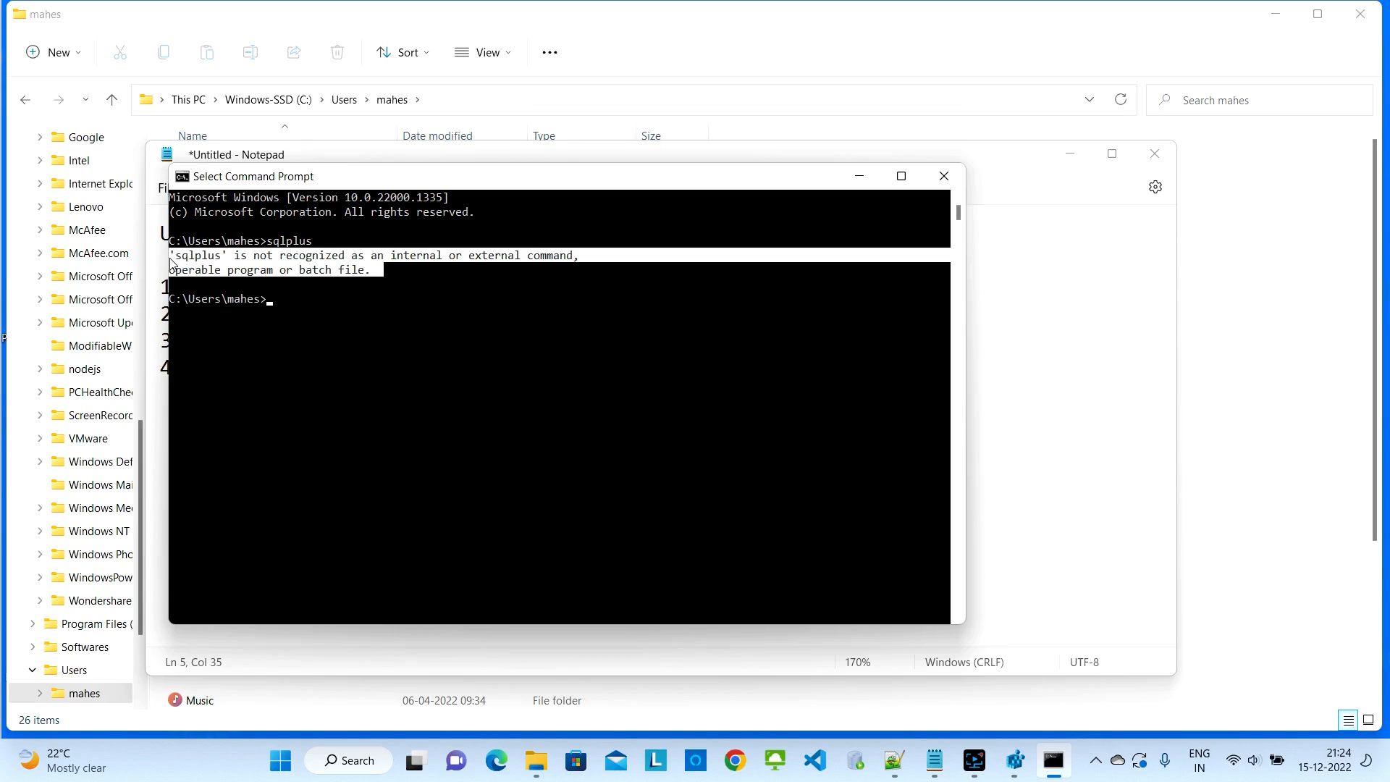
{"action": "left_click", "coordinate": [467, 332]}
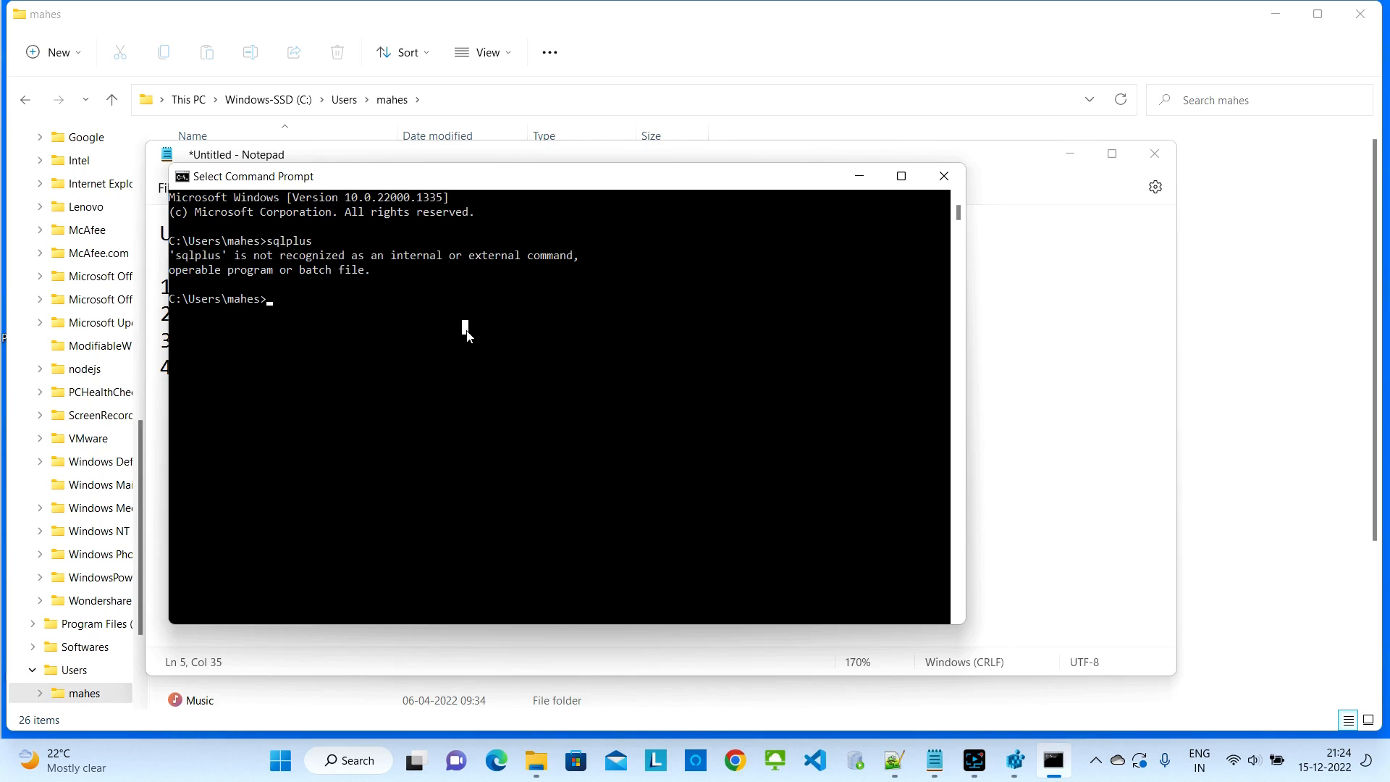